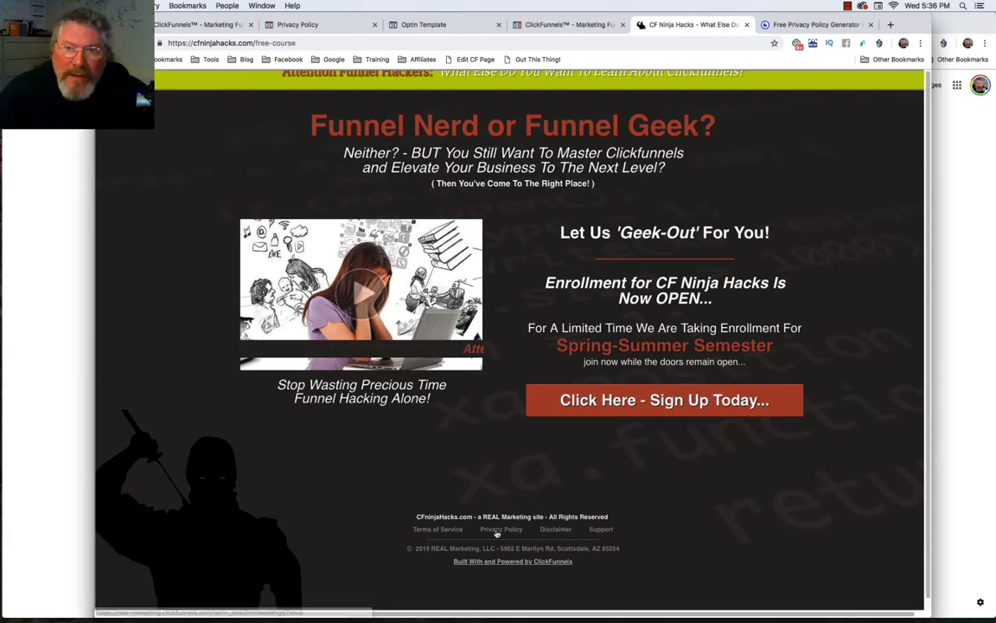
View the Privacy Policy and Terms of Service pop-ups linked in the footer of the CF Ninja Hacks page.
left_click(538, 401)
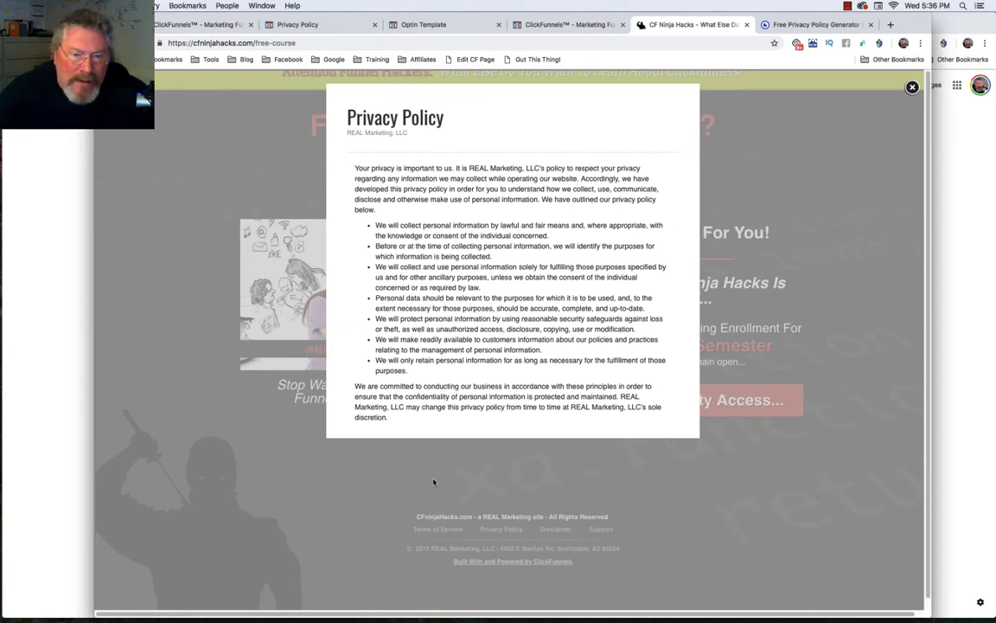
left_click(913, 86)
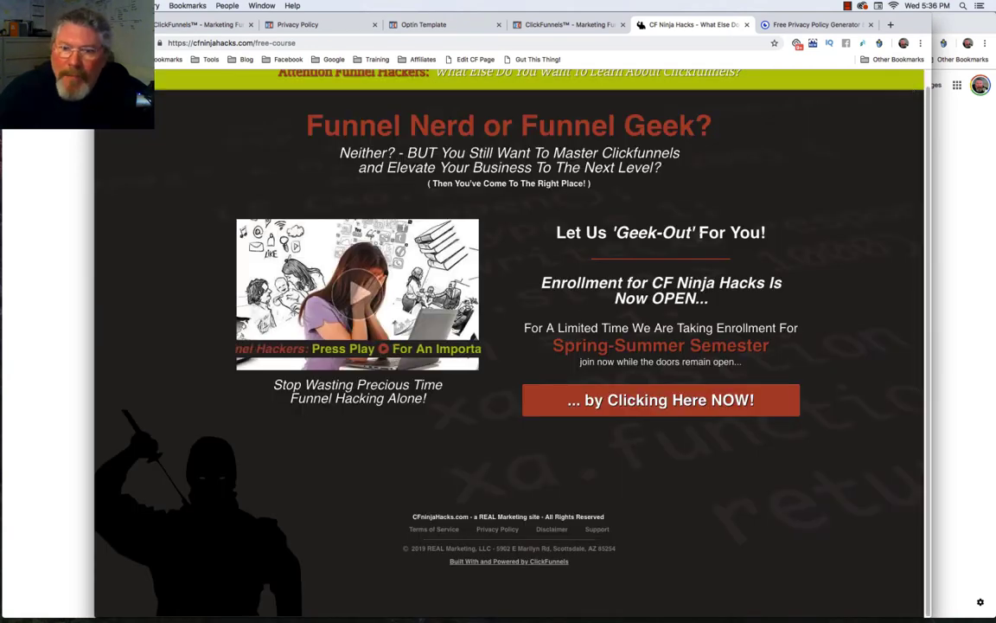
left_click(433, 529)
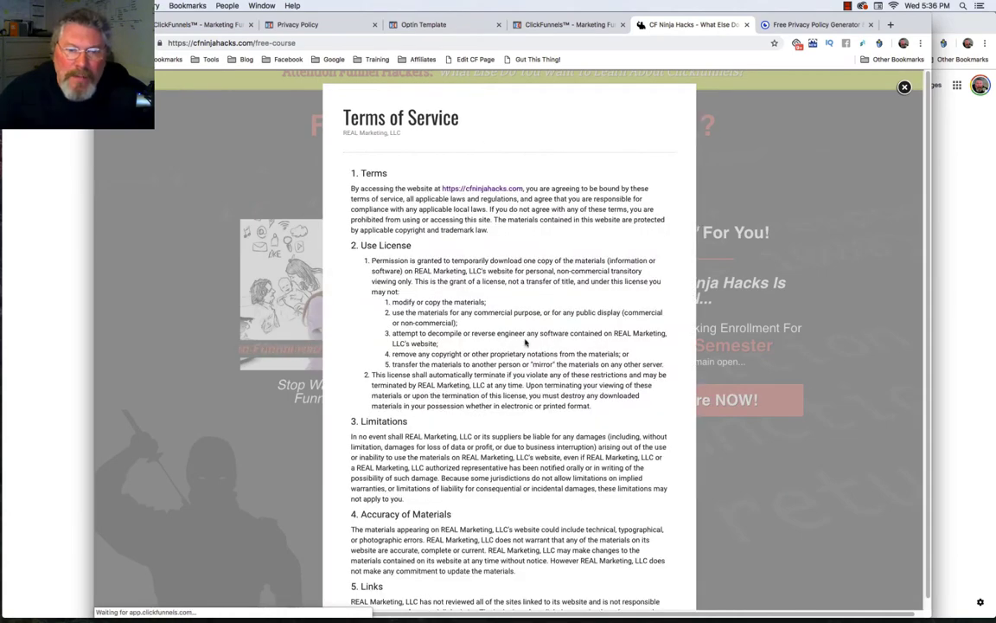
scroll(525, 343, "down", 3)
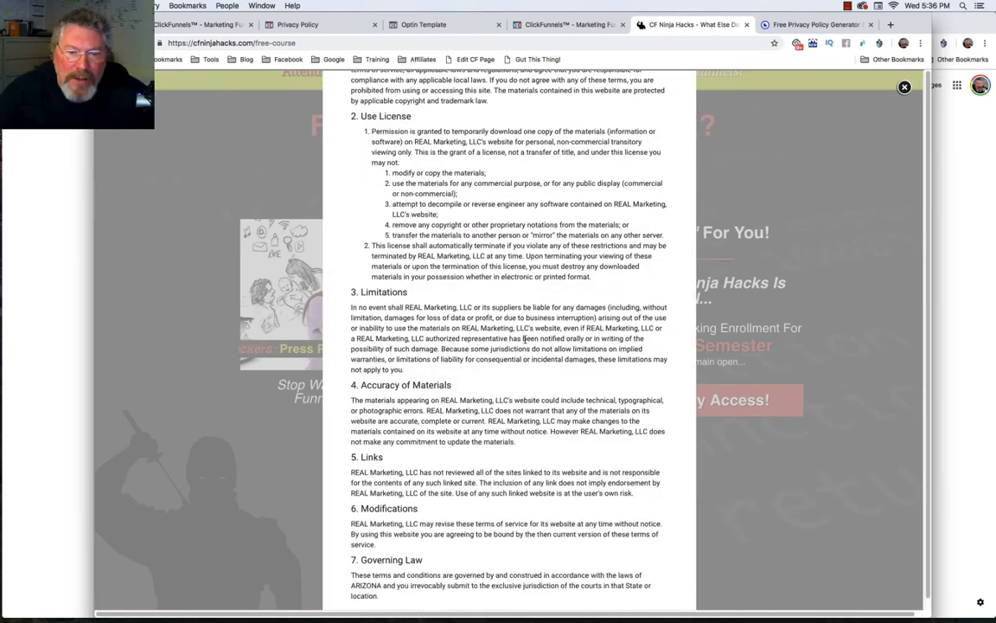
scroll(525, 339, "up", 3)
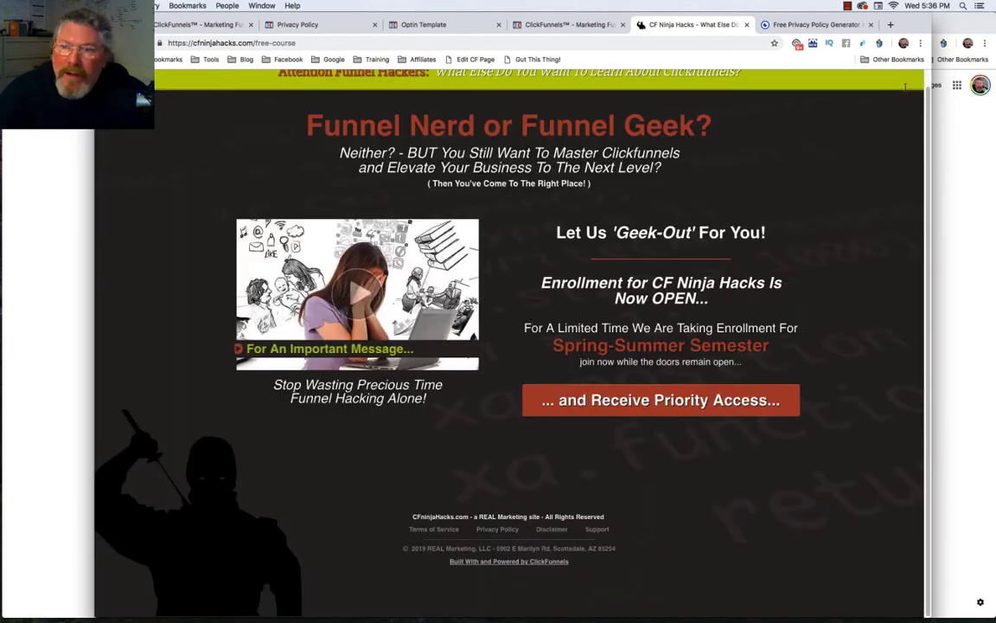
left_click(904, 88)
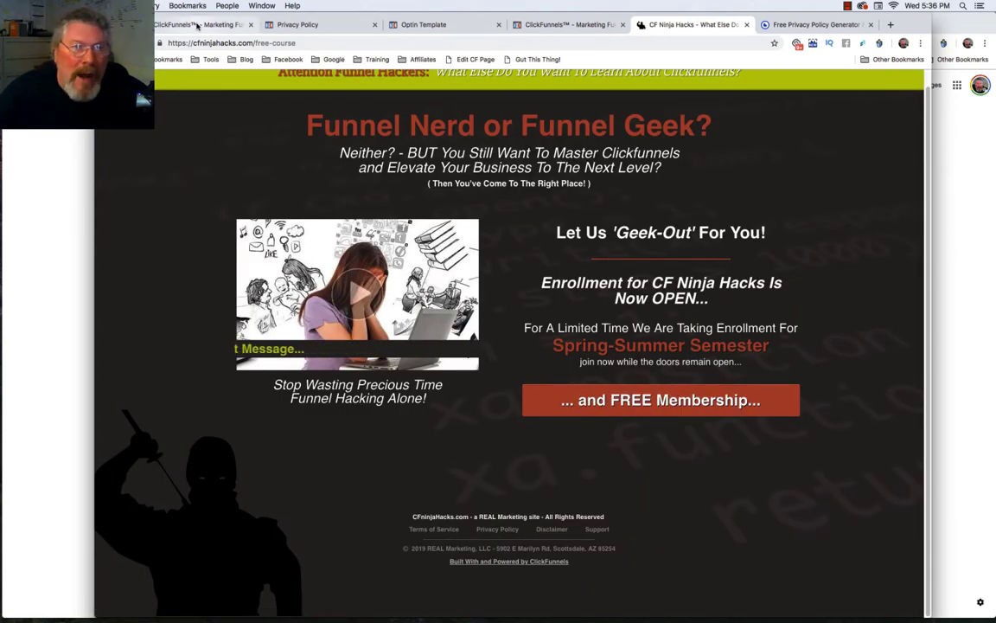
Leave the Privacy Policy page editor and open the TOS - CFninjaHacks page of the 1 Legal Pages funnel for editing.
left_click(198, 25)
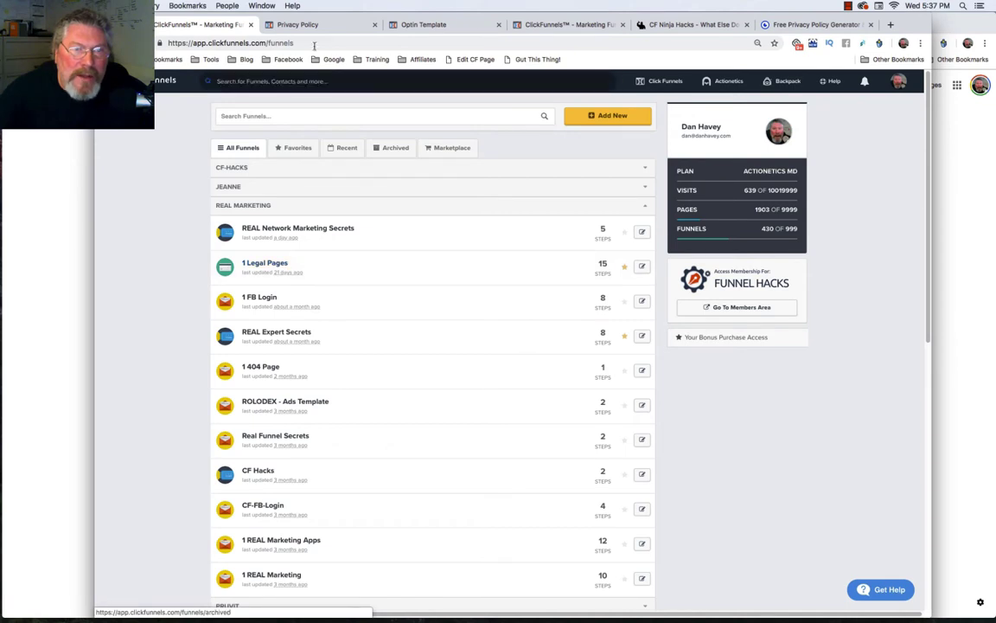
left_click(297, 26)
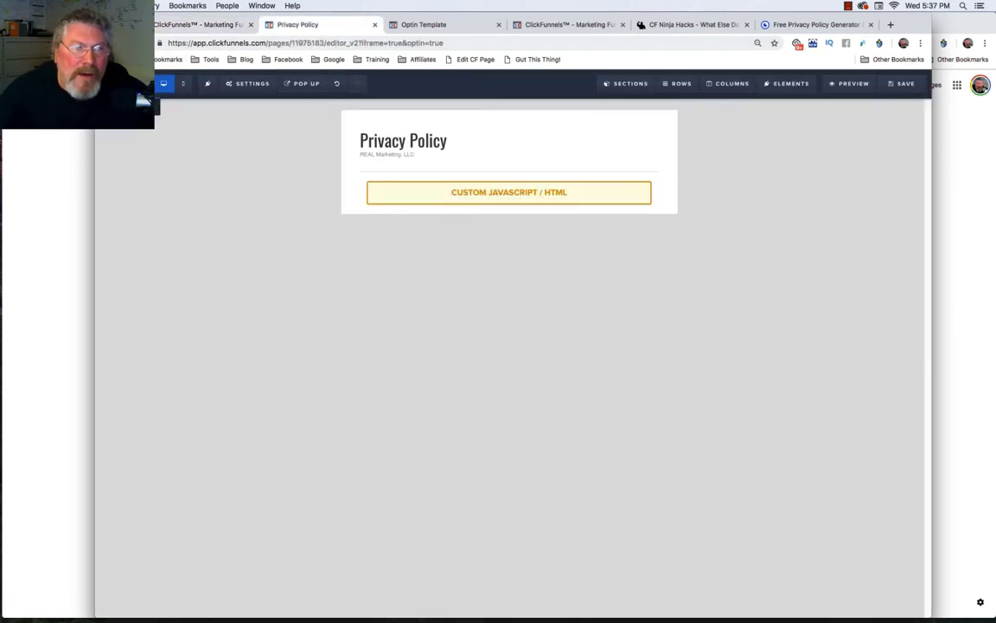
left_click(142, 98)
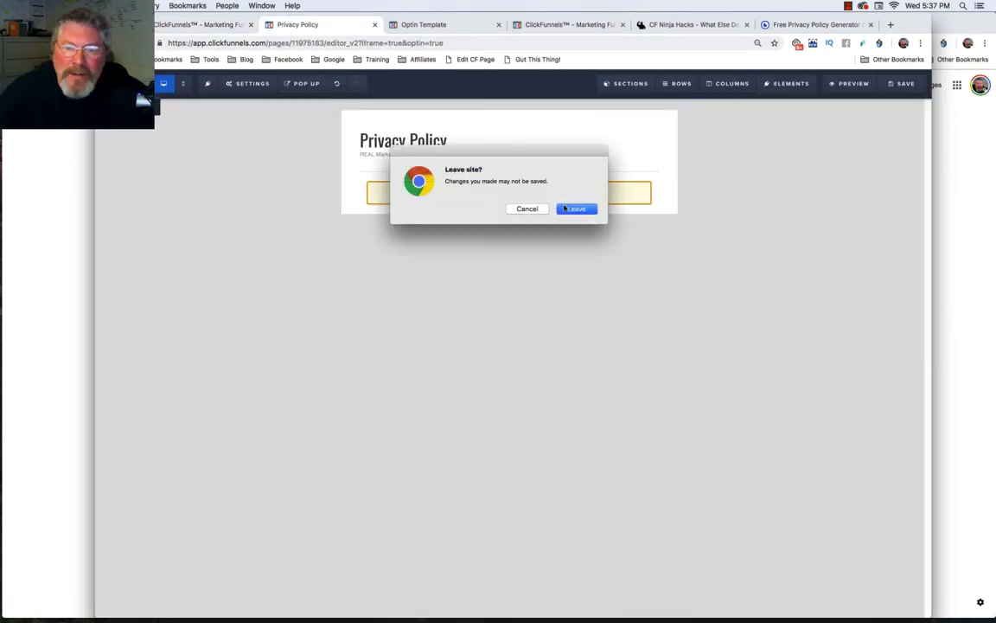
left_click(564, 209)
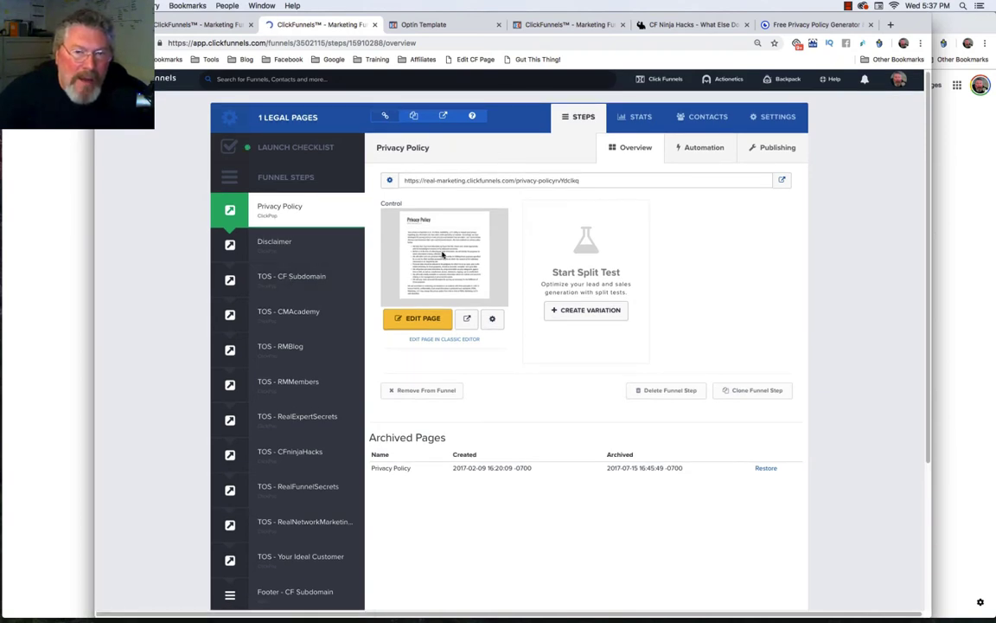
left_click(284, 279)
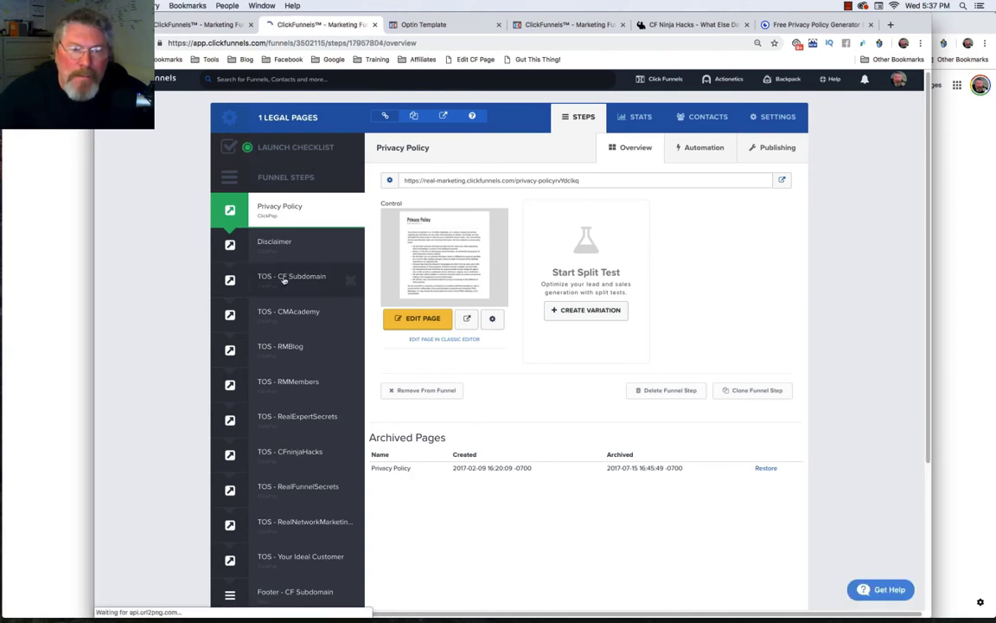
left_click(289, 455)
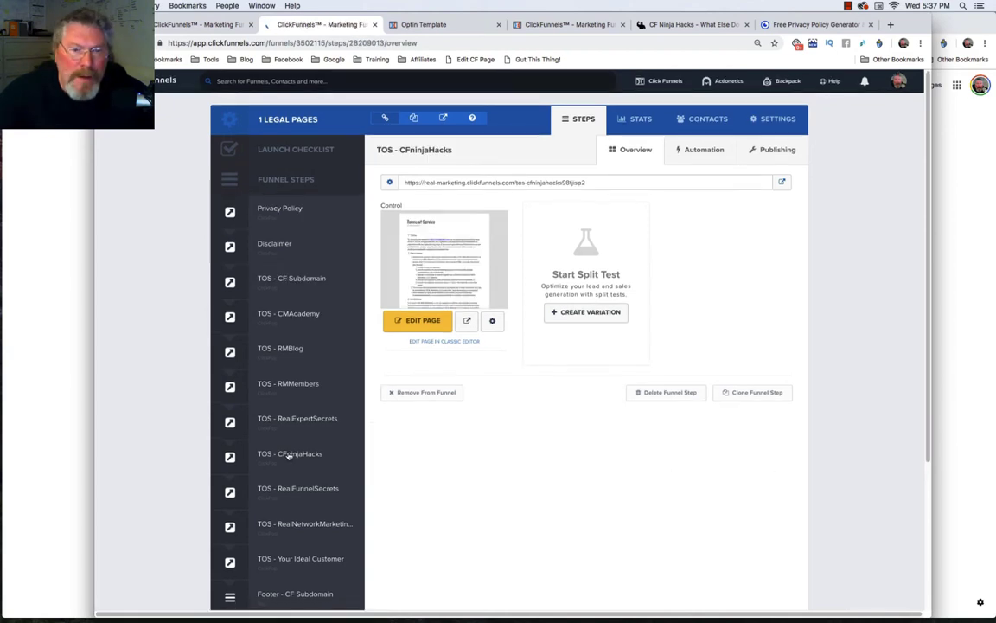
left_click(421, 322)
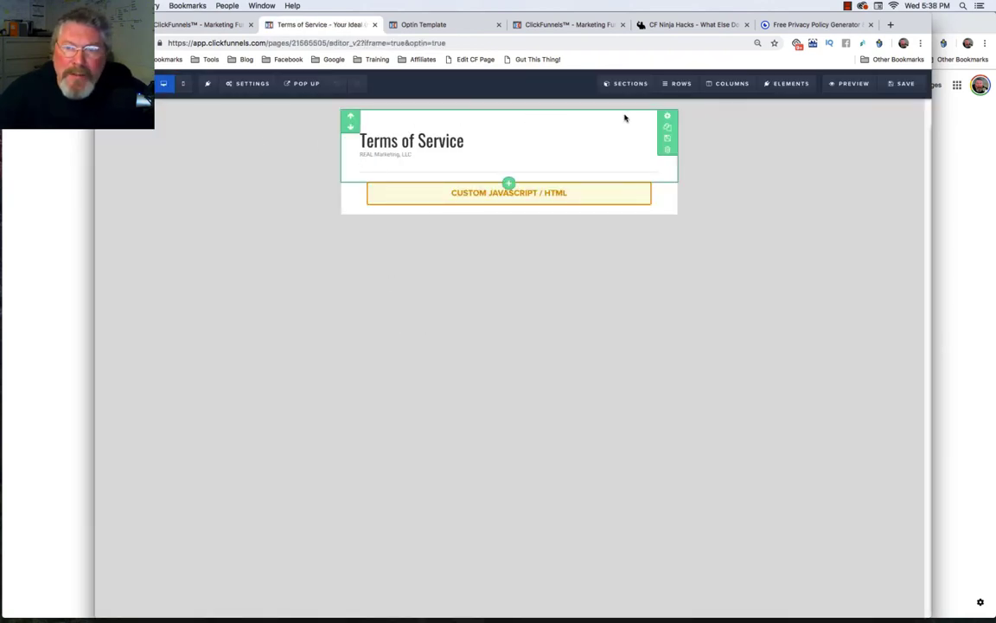
Review the Main Area section's settings on the Terms of Service page, including its background color choices and advanced styles.
left_click(669, 118)
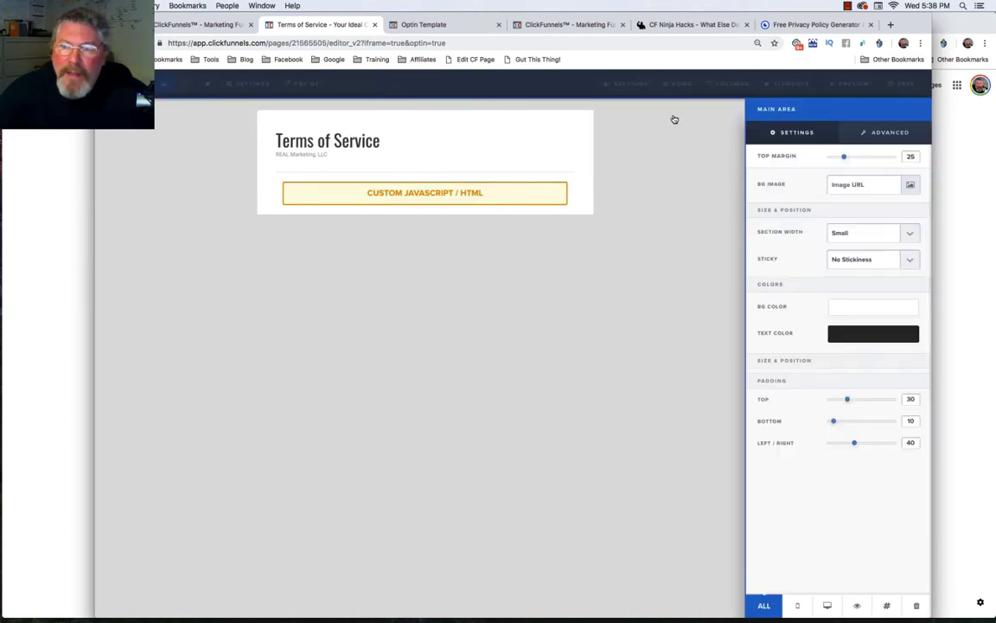
left_click(835, 308)
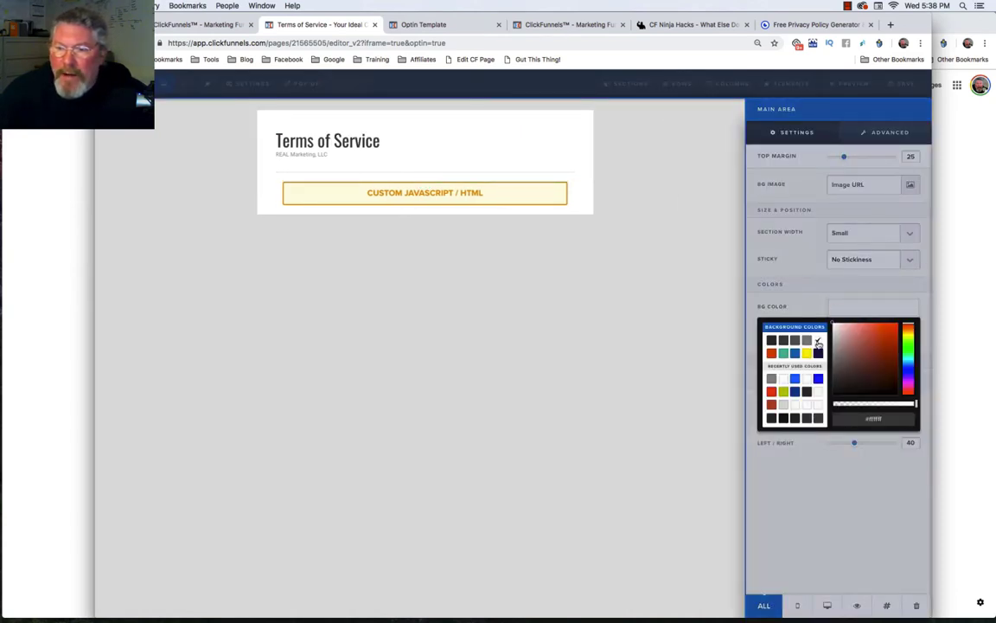
left_click(805, 285)
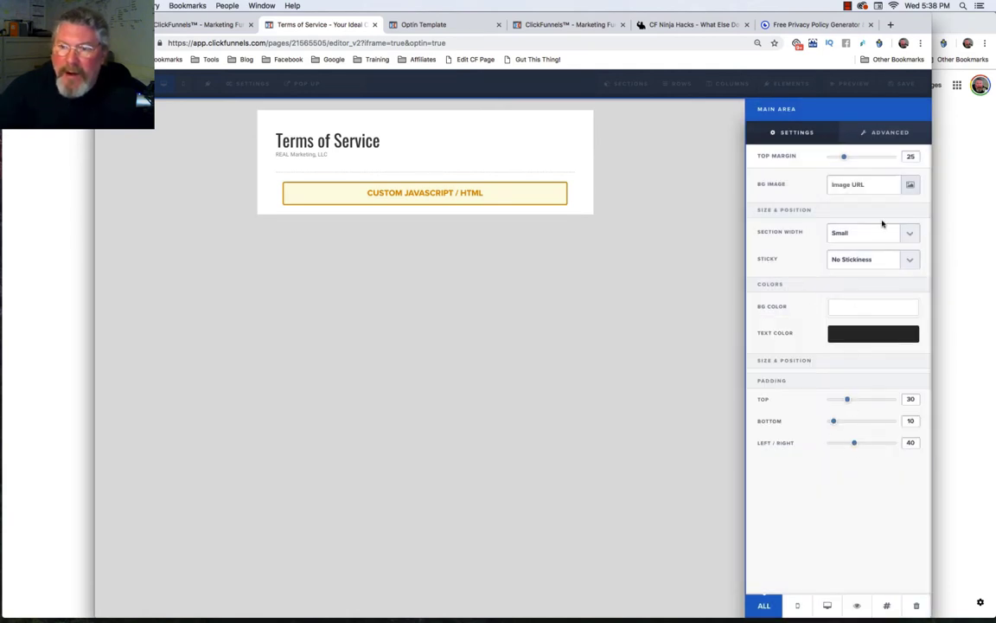
left_click(885, 134)
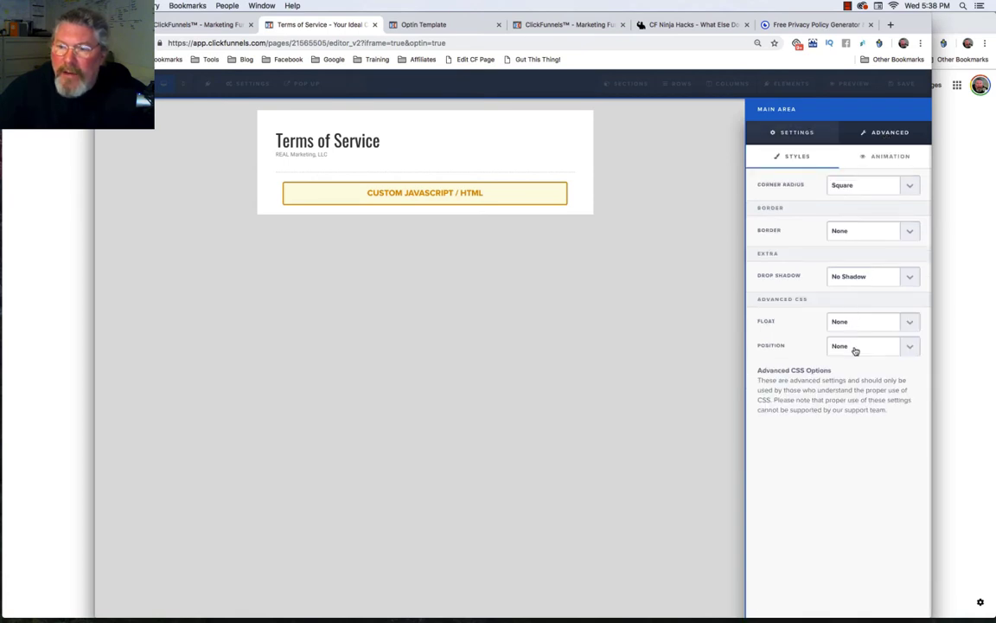
left_click(797, 134)
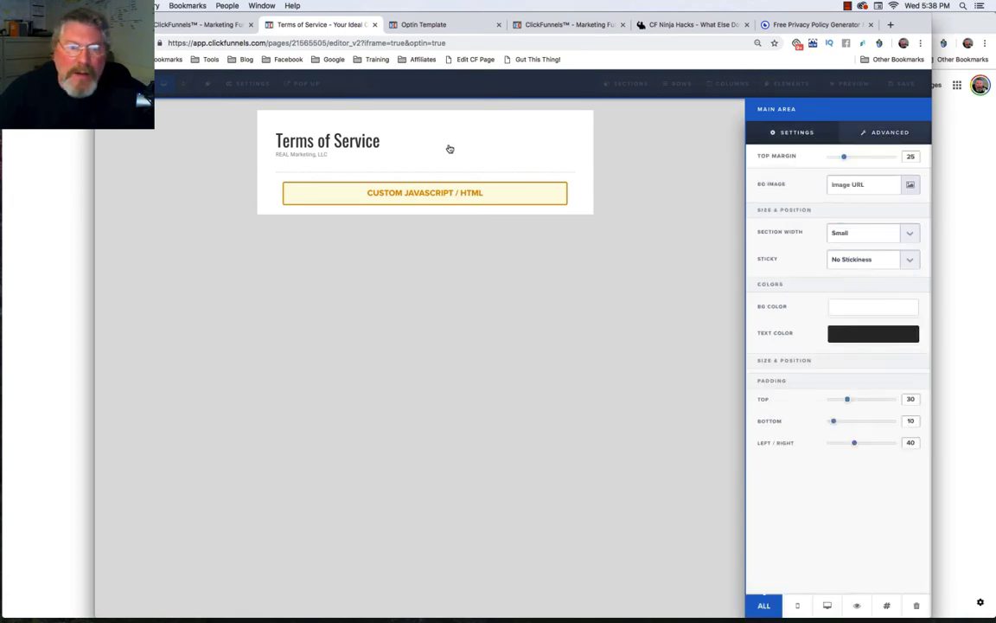
left_click(295, 143)
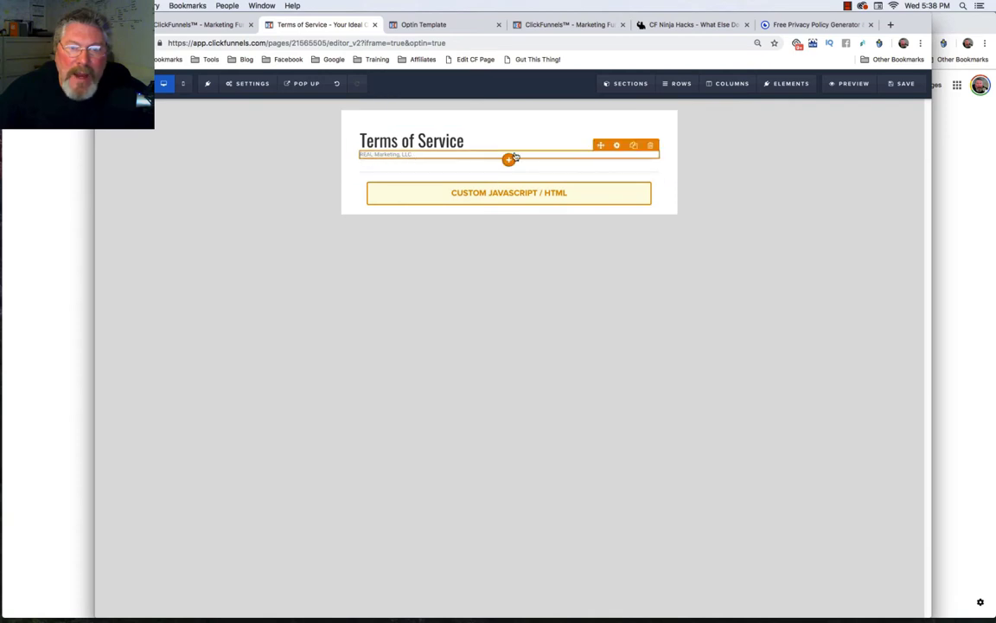
Inspect the settings and text color of the REAL Marketing, LLC sub-headline under the page title.
left_click(618, 146)
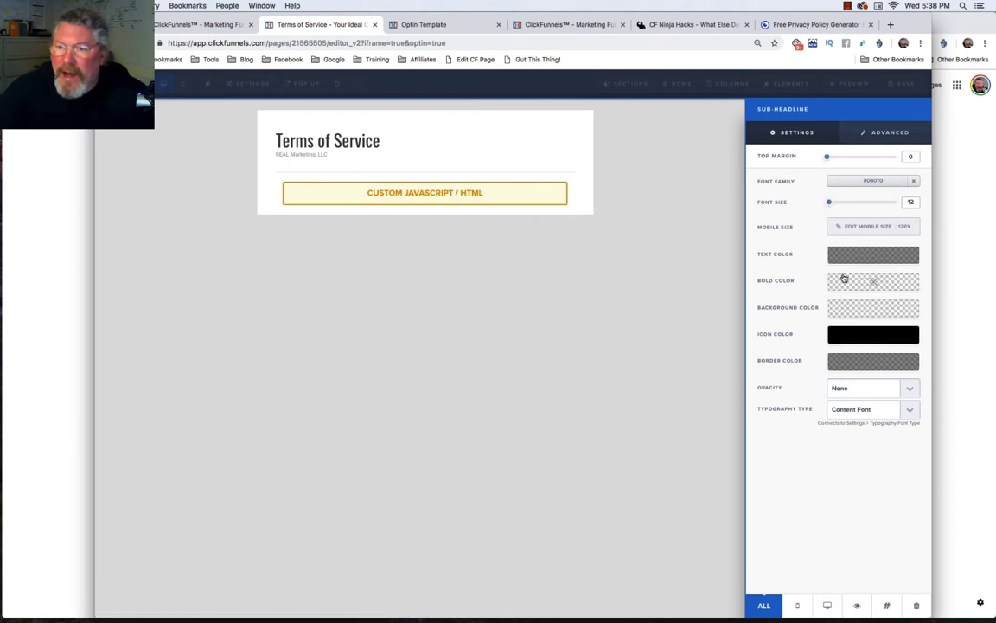
left_click(846, 256)
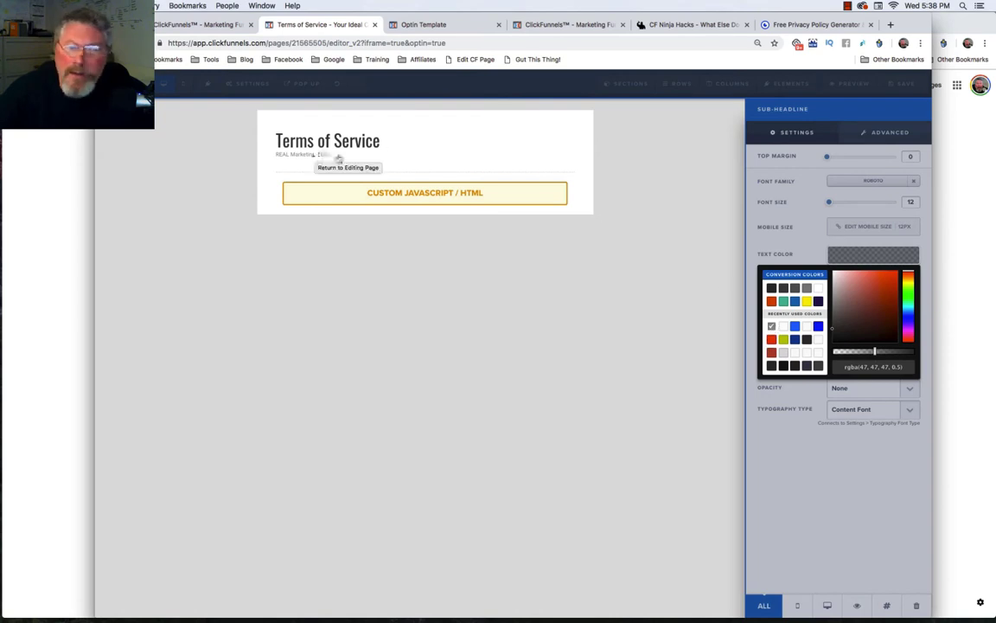
left_click(394, 148)
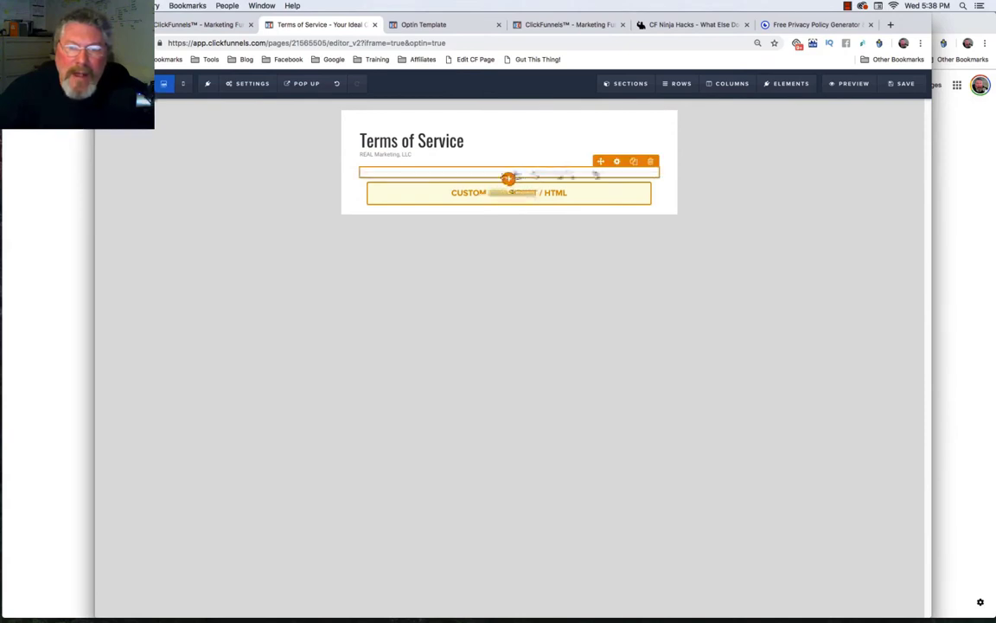
Inspect the settings and color of the divider below the sub-headline.
left_click(616, 163)
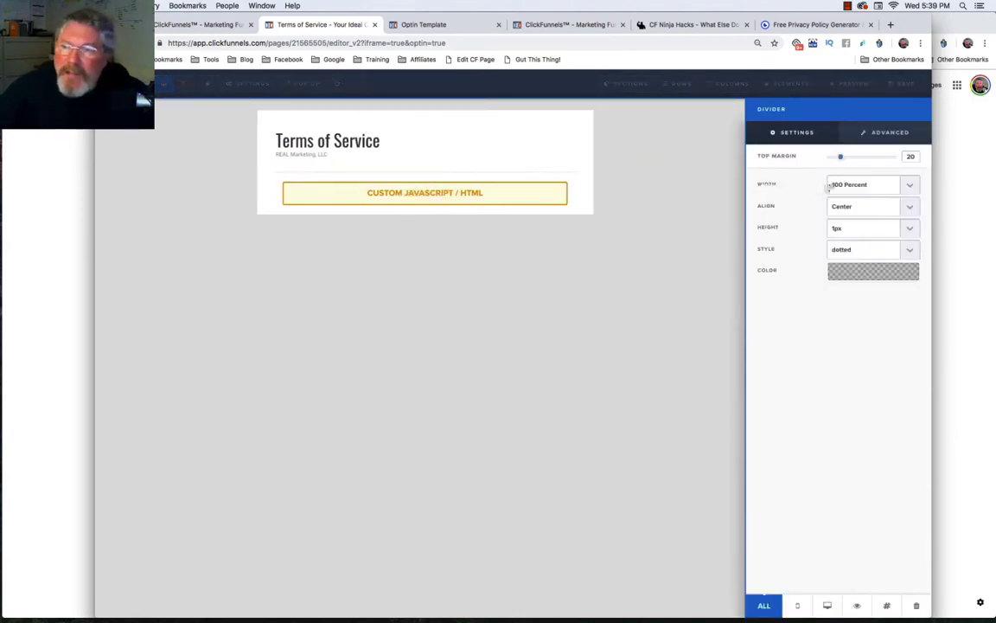
left_click(848, 272)
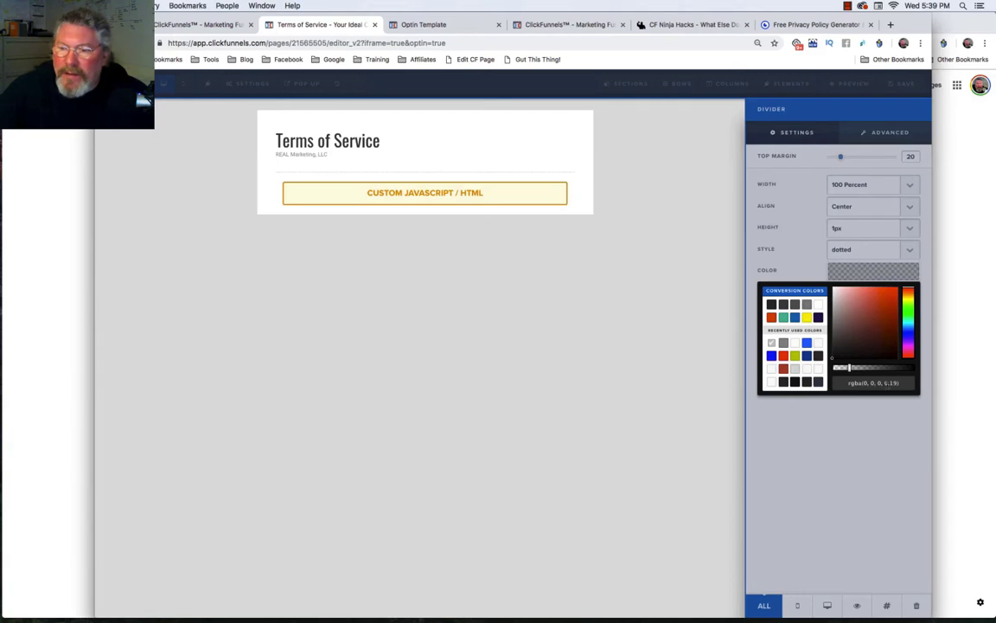
left_click(806, 266)
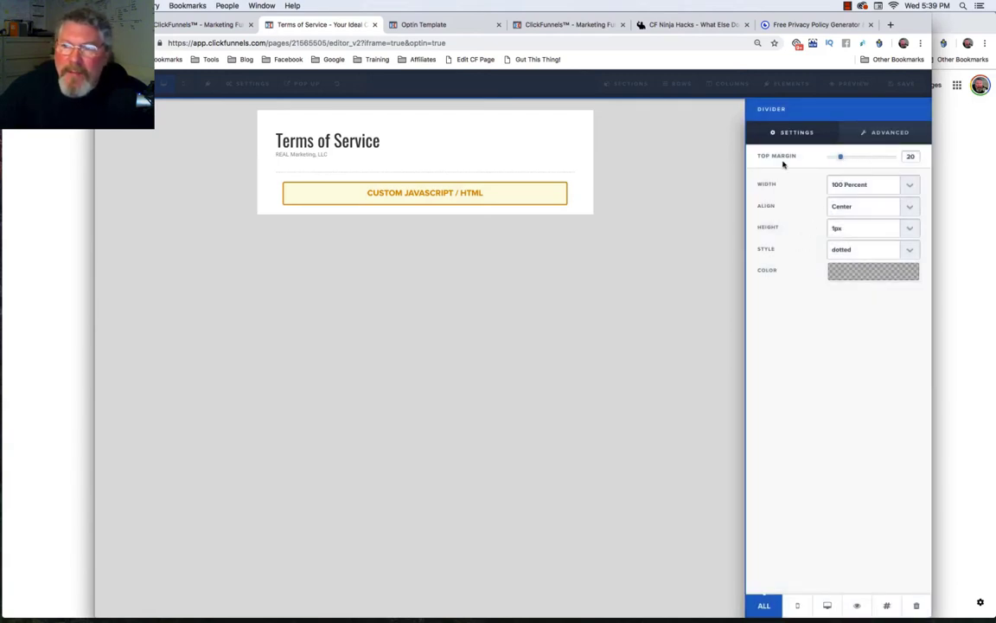
left_click(432, 156)
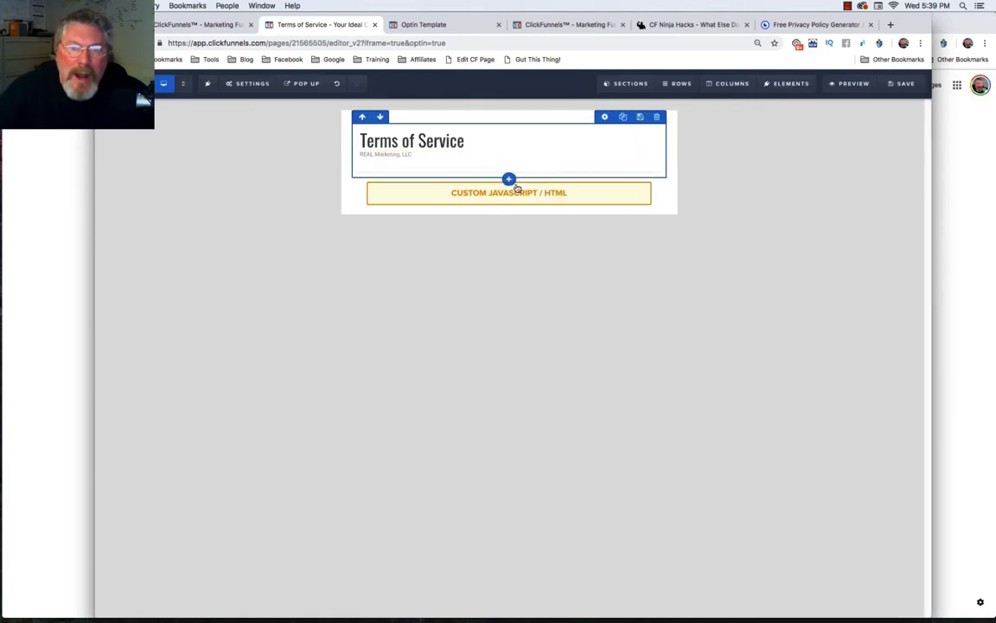
Read through the terms of service HTML in the custom JavaScript/HTML element's code editor.
left_click(489, 198)
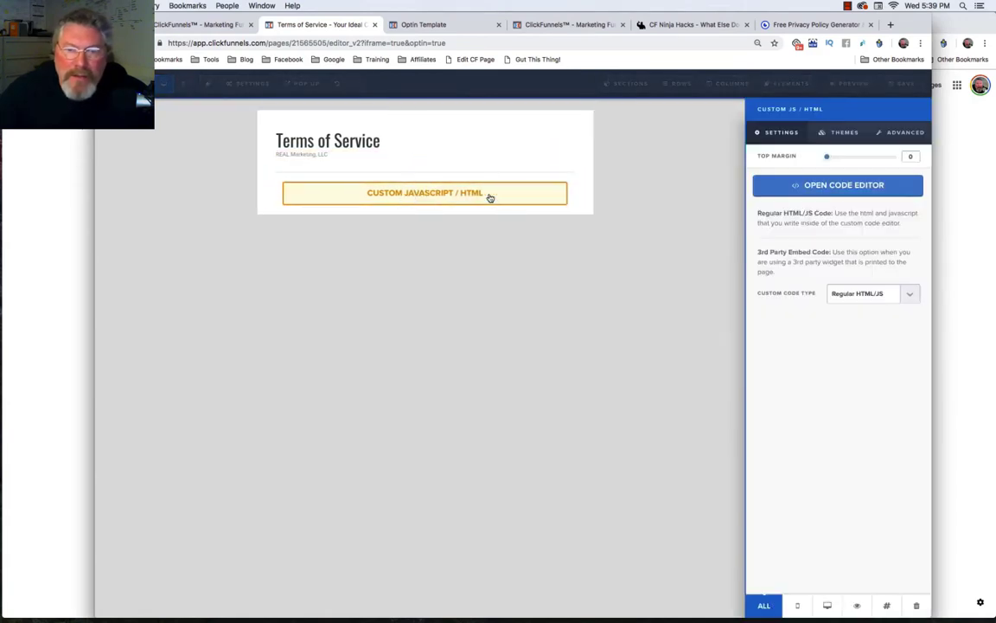
left_click(800, 184)
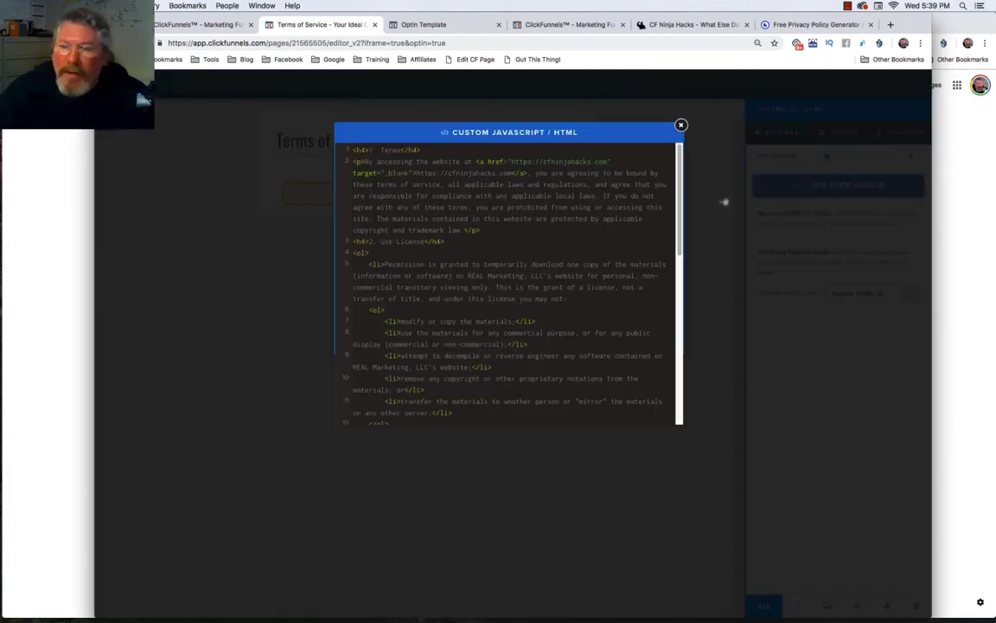
scroll(486, 194, "down", 10)
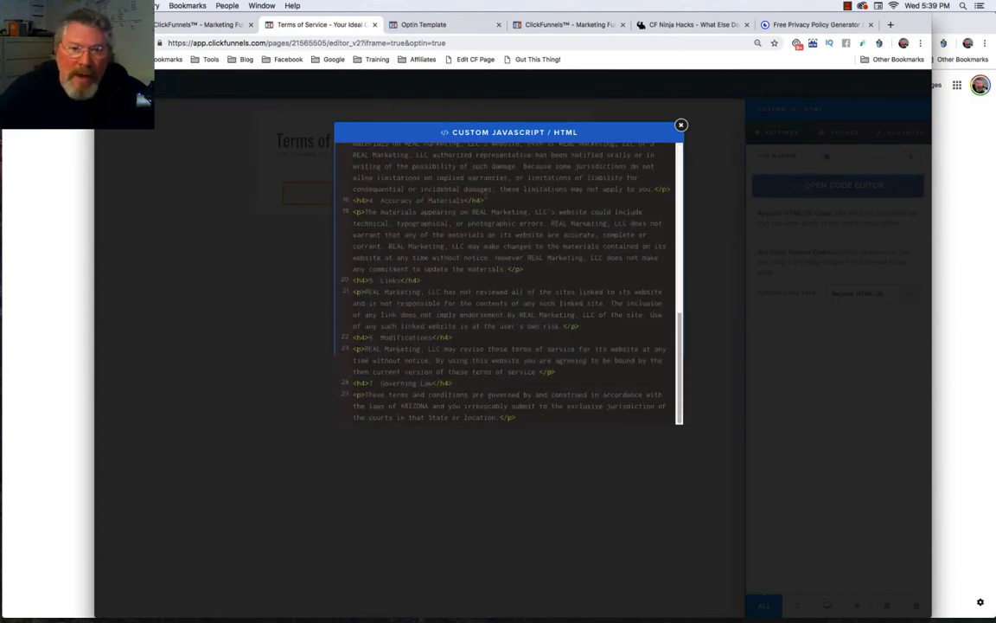
scroll(485, 200, "up", 10)
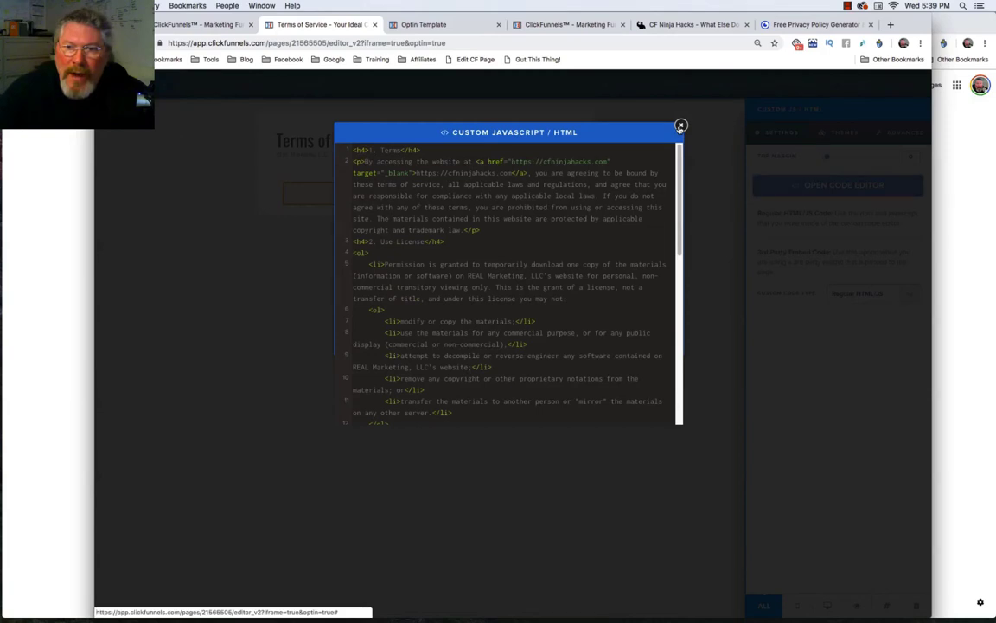
left_click(681, 126)
Examine how the Terms of Service page is structured in its lists of sections and rows.
mouse_move(669, 189)
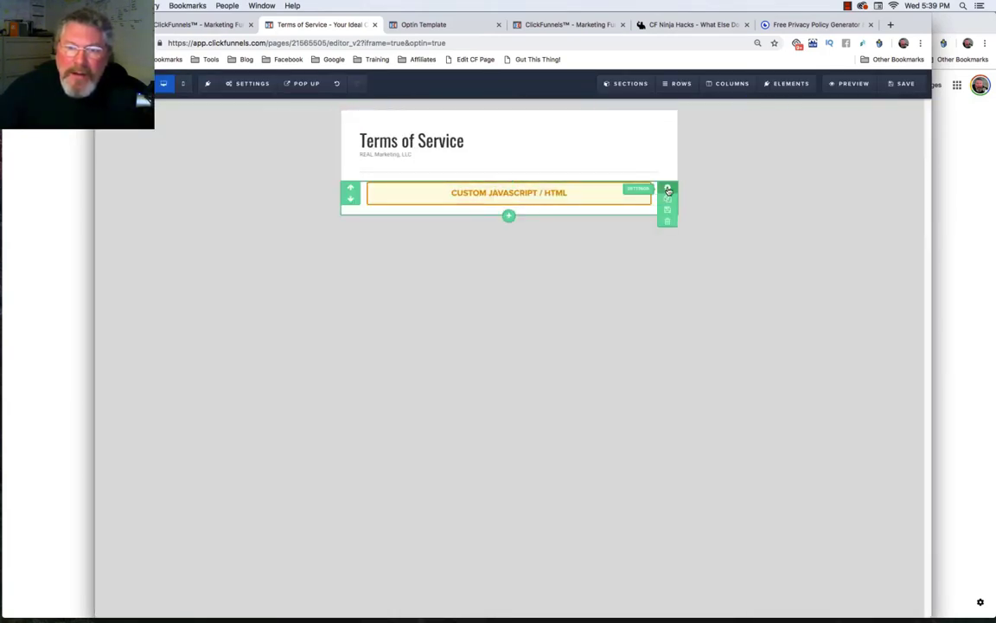
mouse_move(622, 87)
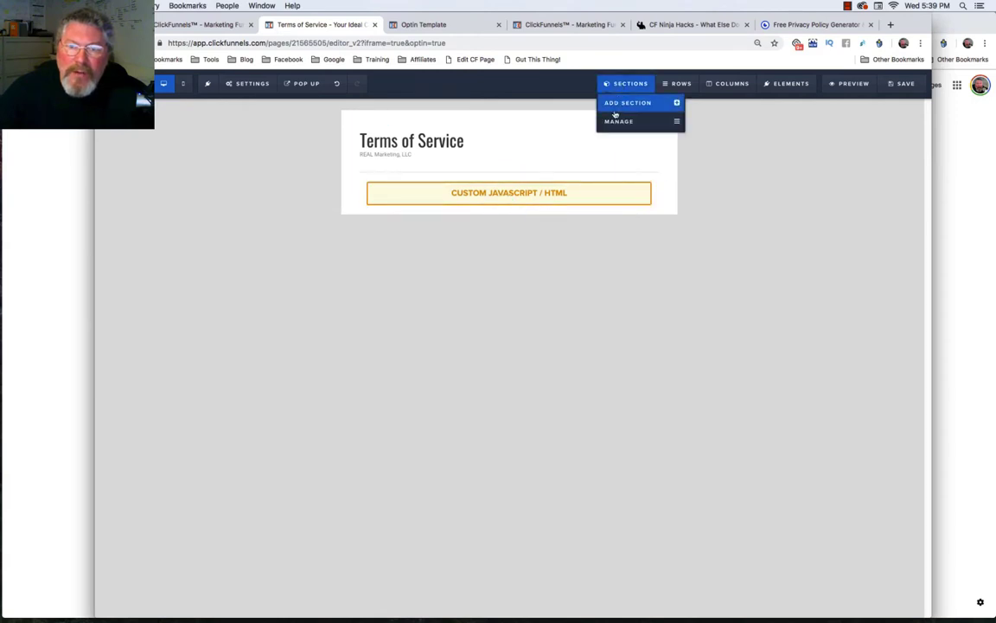
left_click(614, 123)
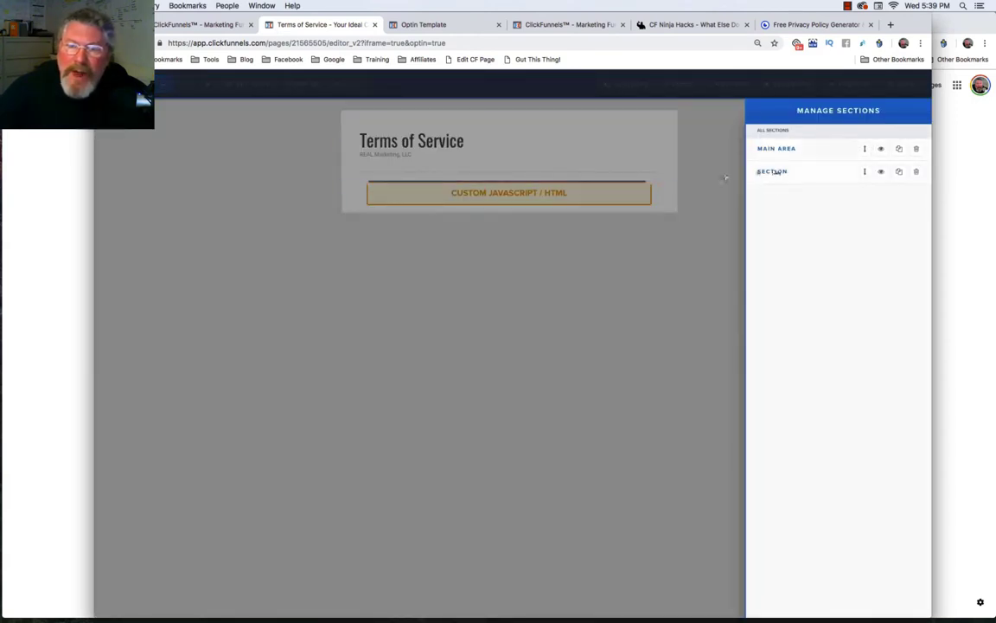
left_click(712, 152)
mouse_move(679, 87)
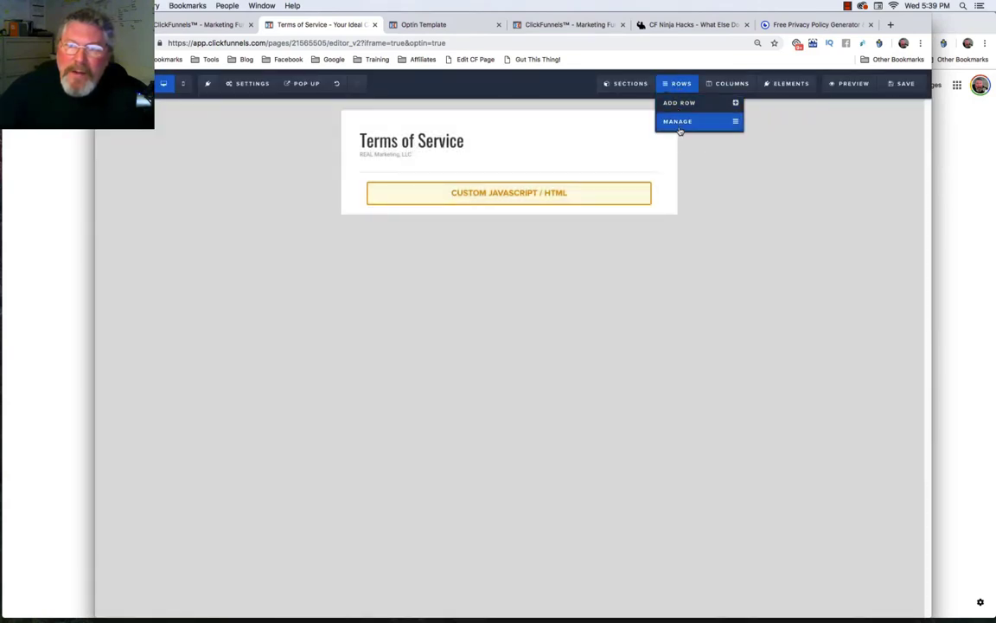
left_click(684, 122)
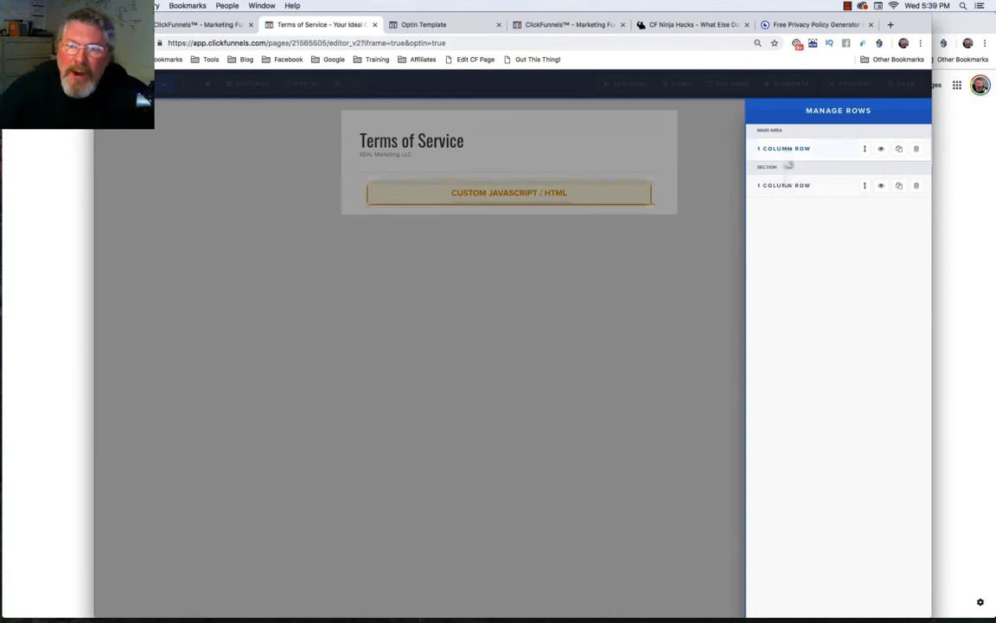
Switch to the GetTerms.io Privacy Policy Generator and look over its policy types and form fields.
left_click(662, 151)
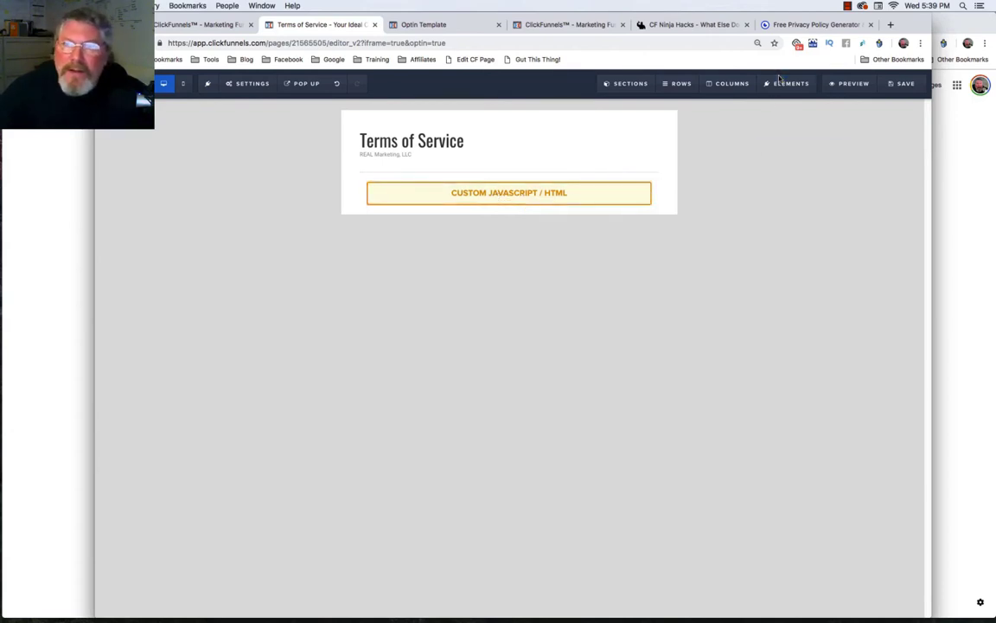
left_click(796, 24)
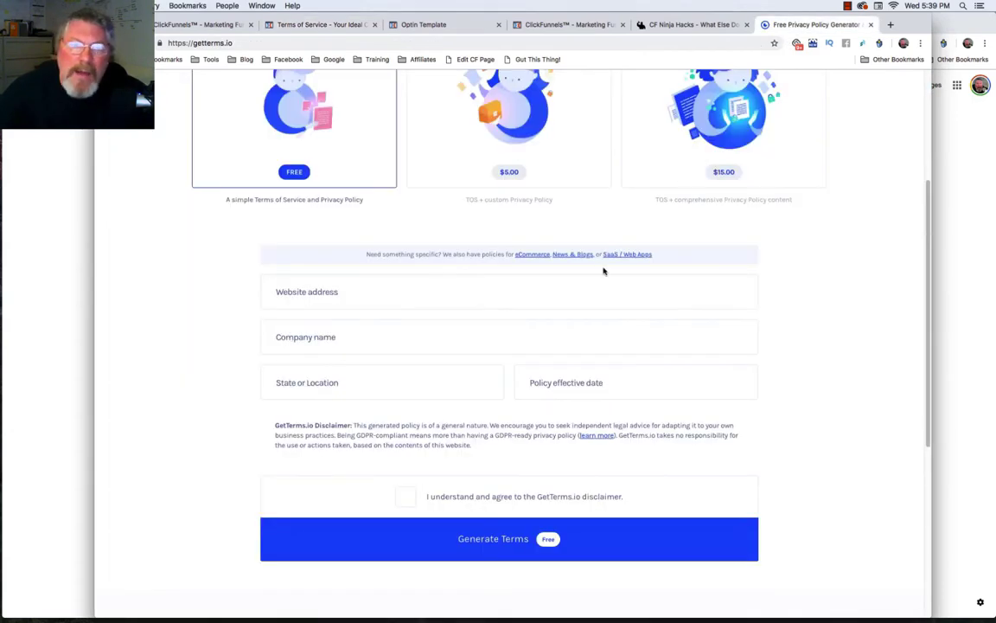
scroll(603, 269, "up", 5)
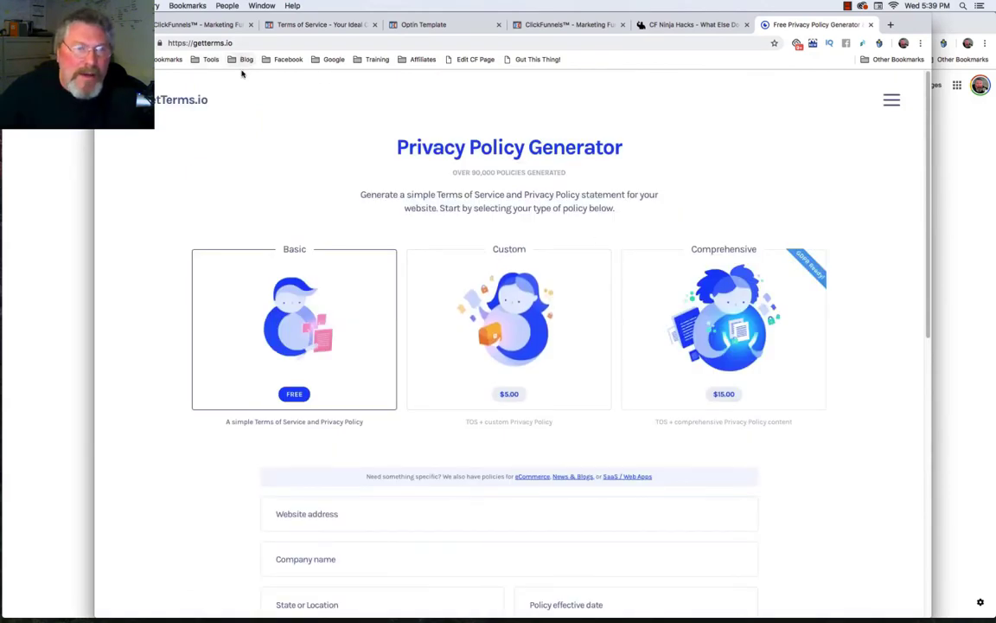
scroll(224, 267, "down", 3)
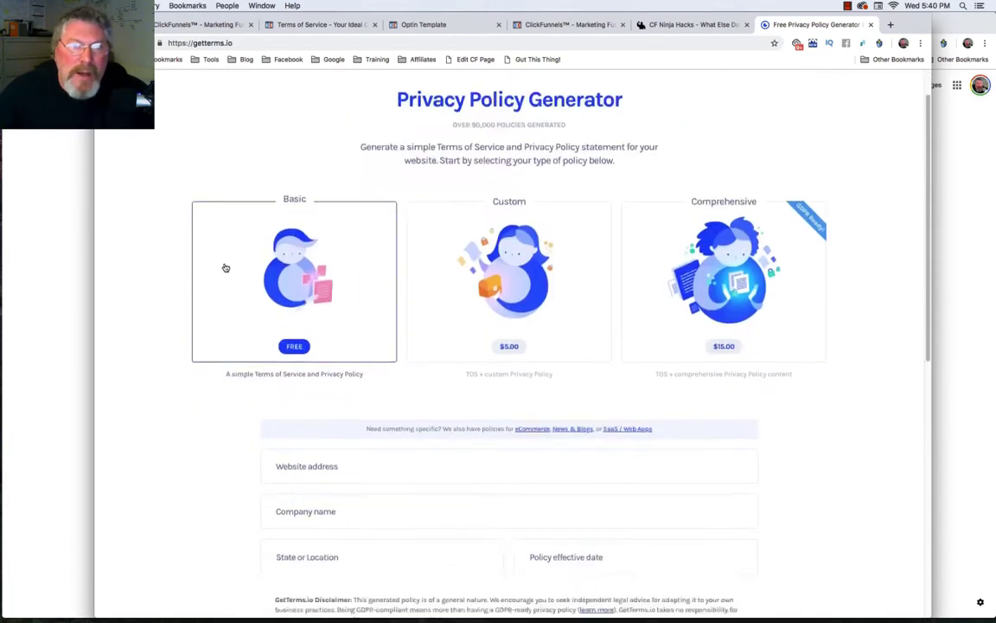
scroll(225, 269, "down", 7)
scroll(224, 268, "up", 4)
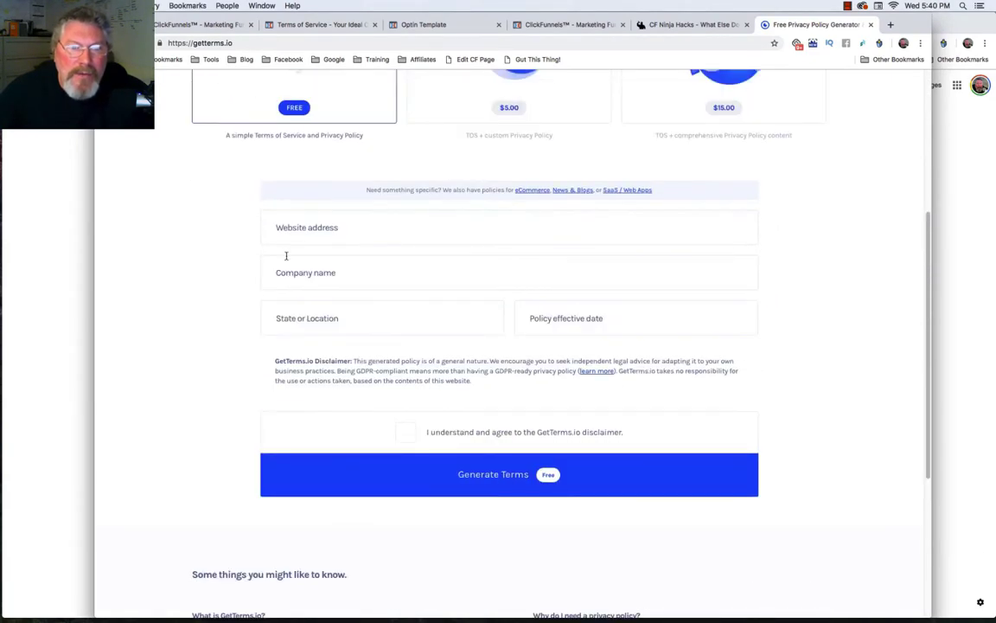
left_click(361, 228)
type("http://")
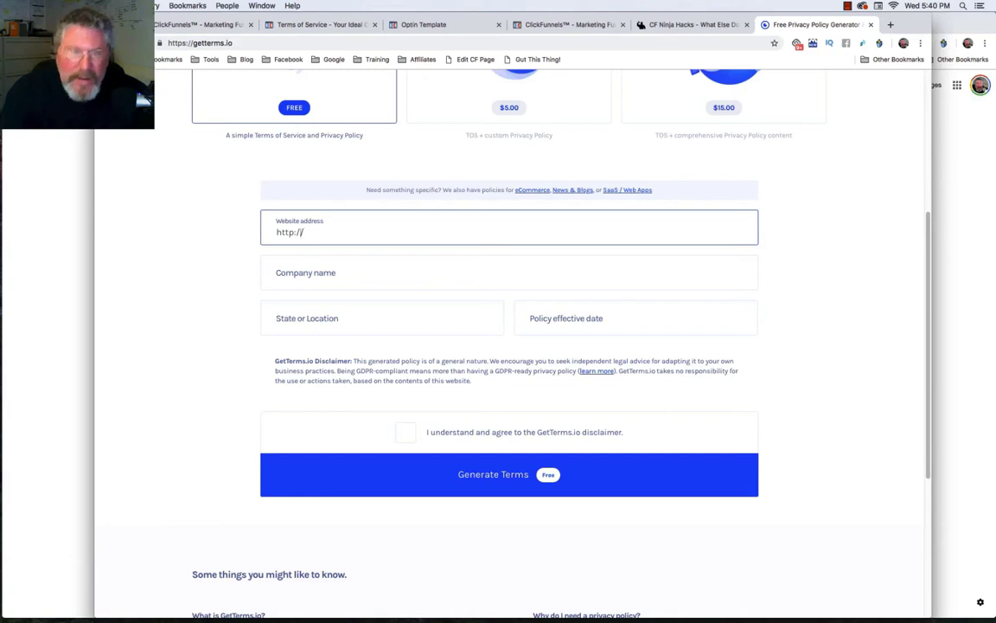
type("s")
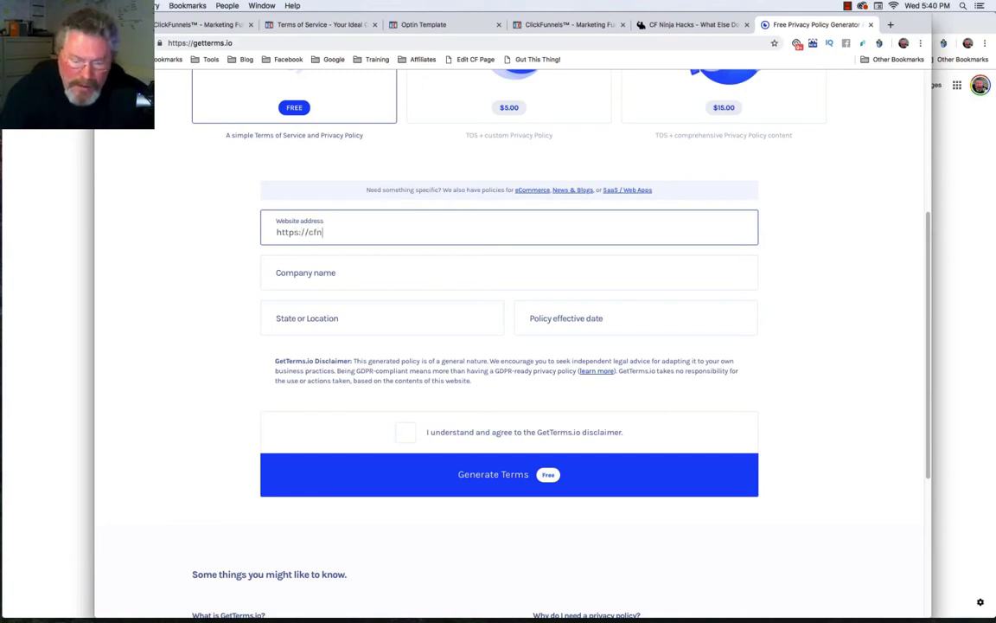
type("cfninjahacks.com")
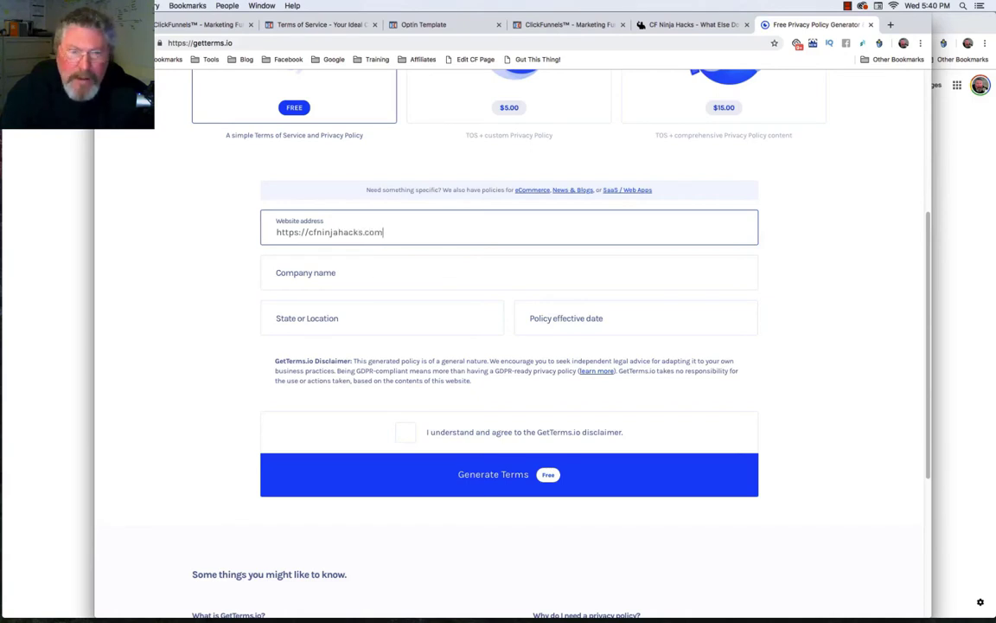
key("Tab")
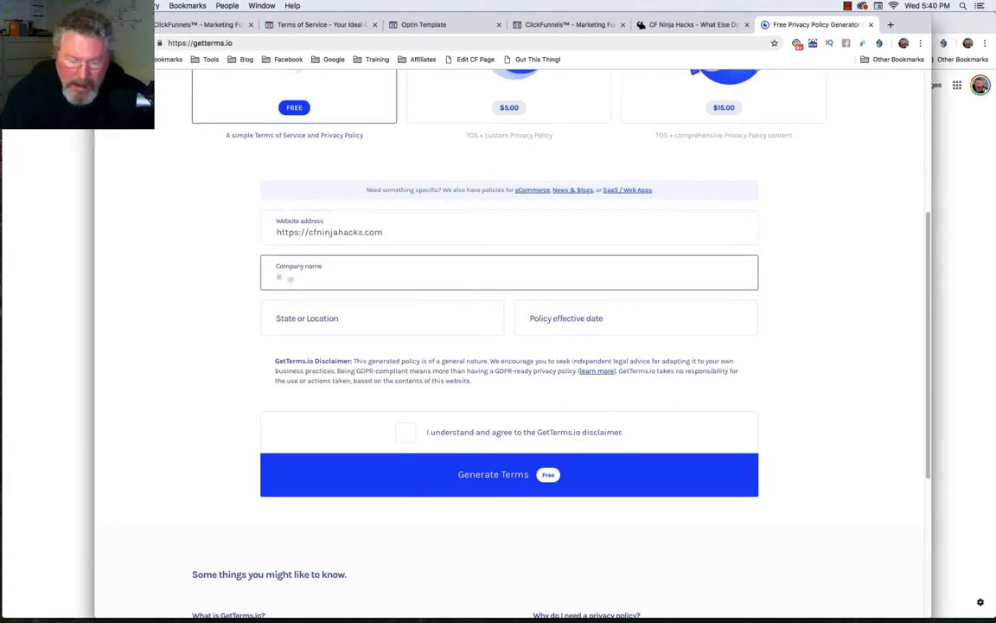
Fill in the company name REAL Markeing, LLC, the location AZ and the policy effective date 20 March 2019.
type("REAL Markeing")
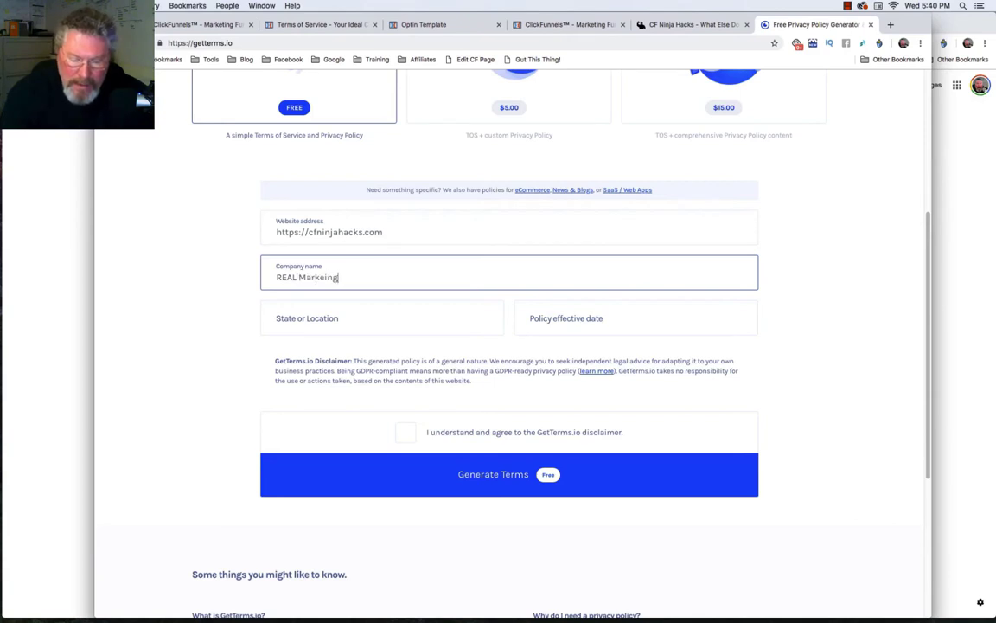
key("BackSpace")
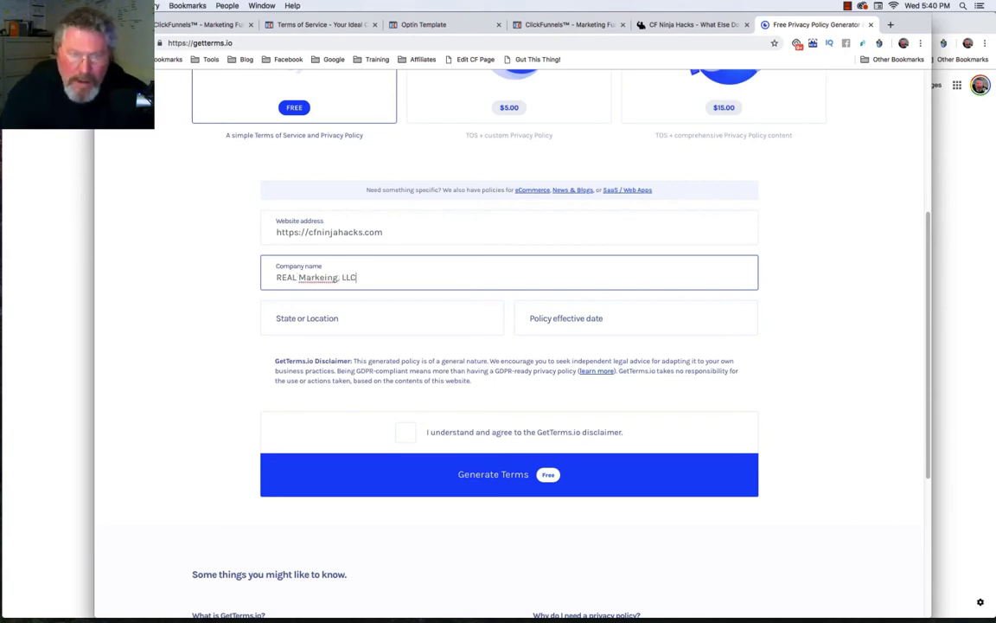
key("Tab")
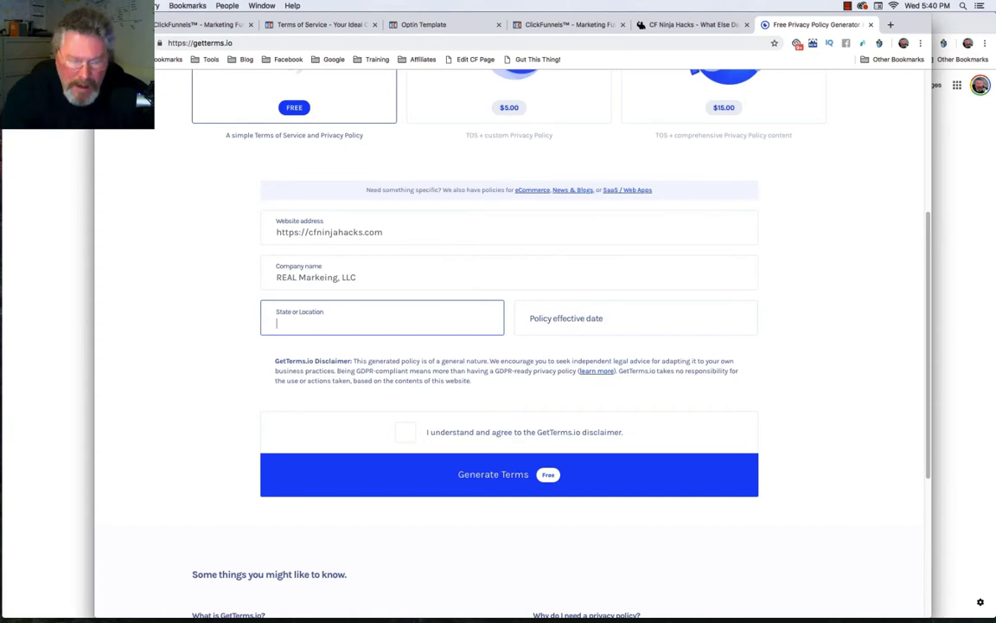
key("Tab")
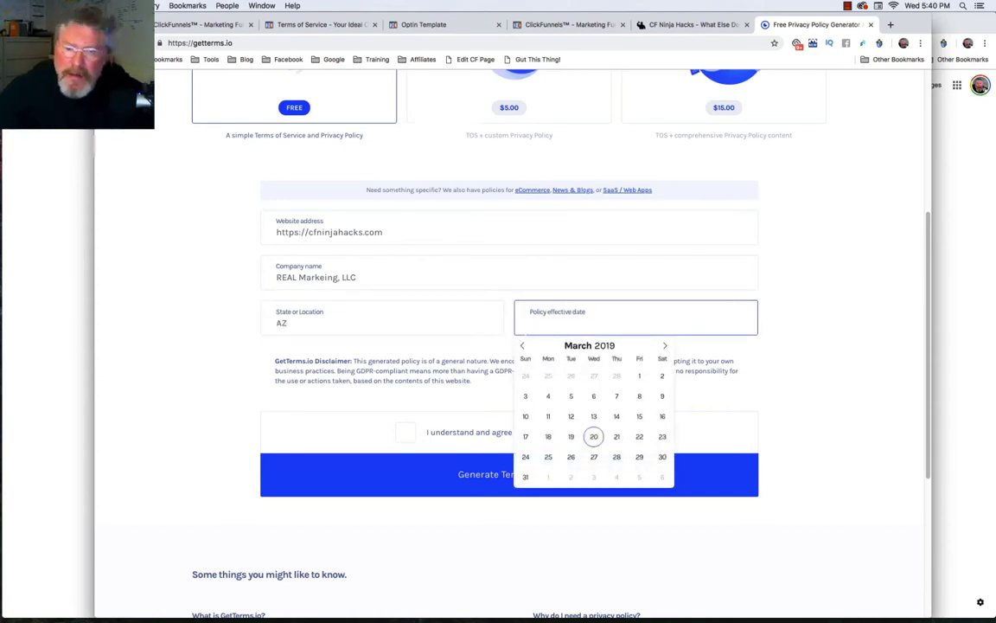
left_click(593, 437)
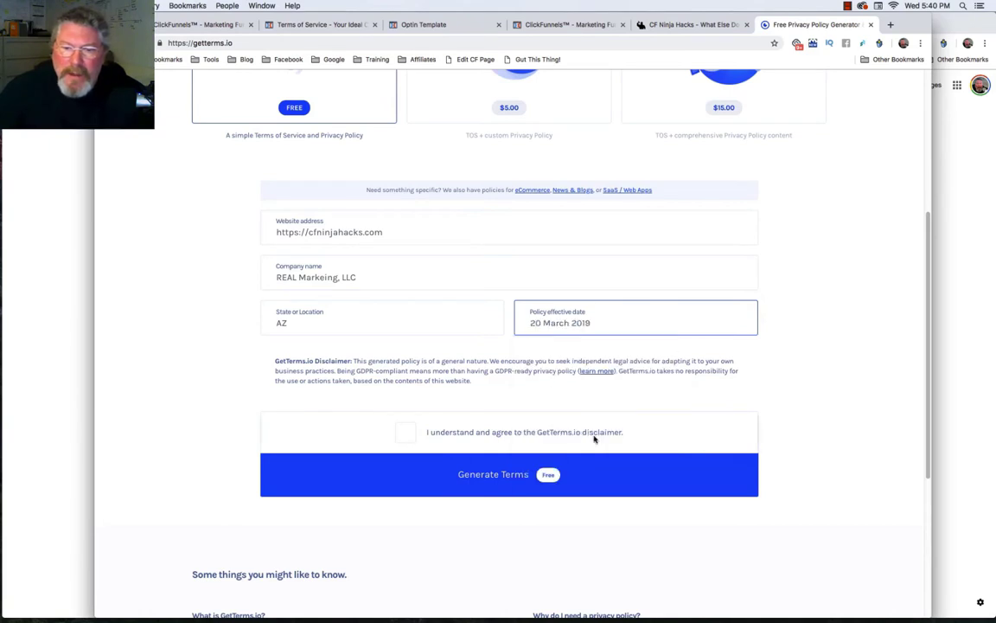
Agree to the GetTerms.io disclaimer and generate the free terms.
left_click(408, 433)
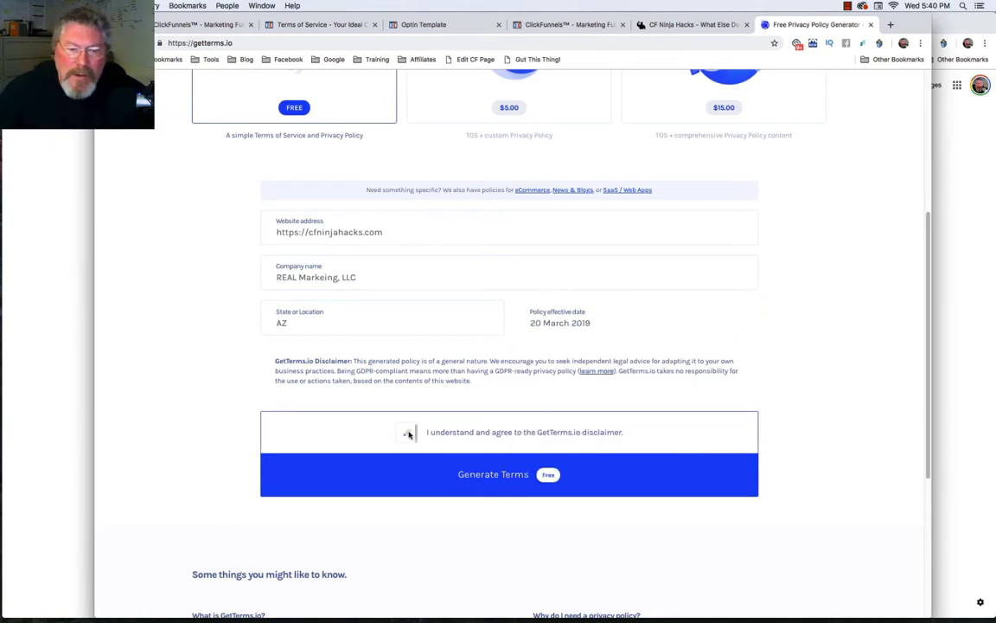
left_click(408, 434)
left_click_drag(484, 361, 668, 362)
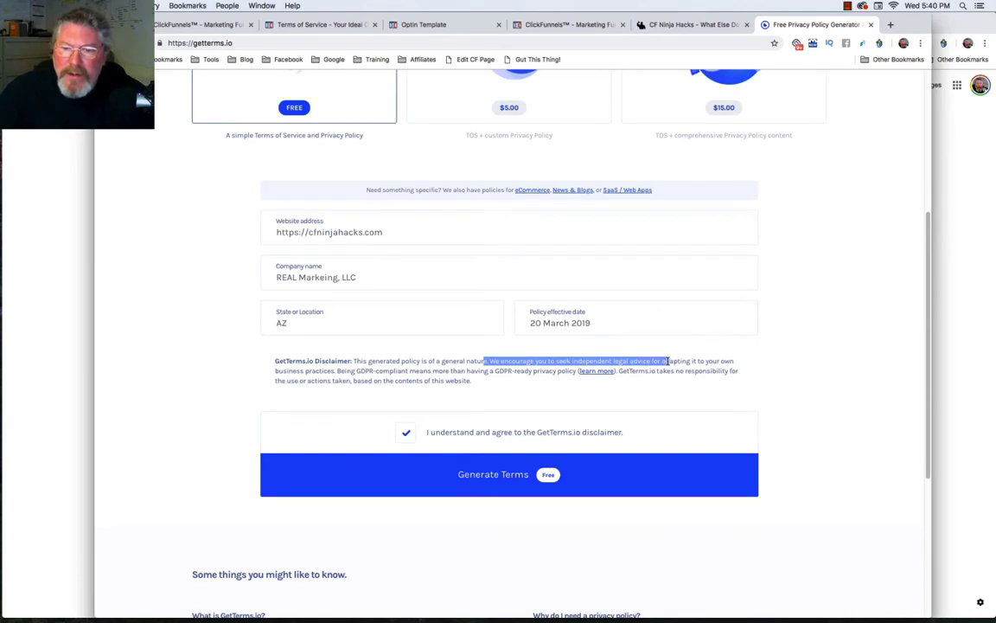
left_click(511, 475)
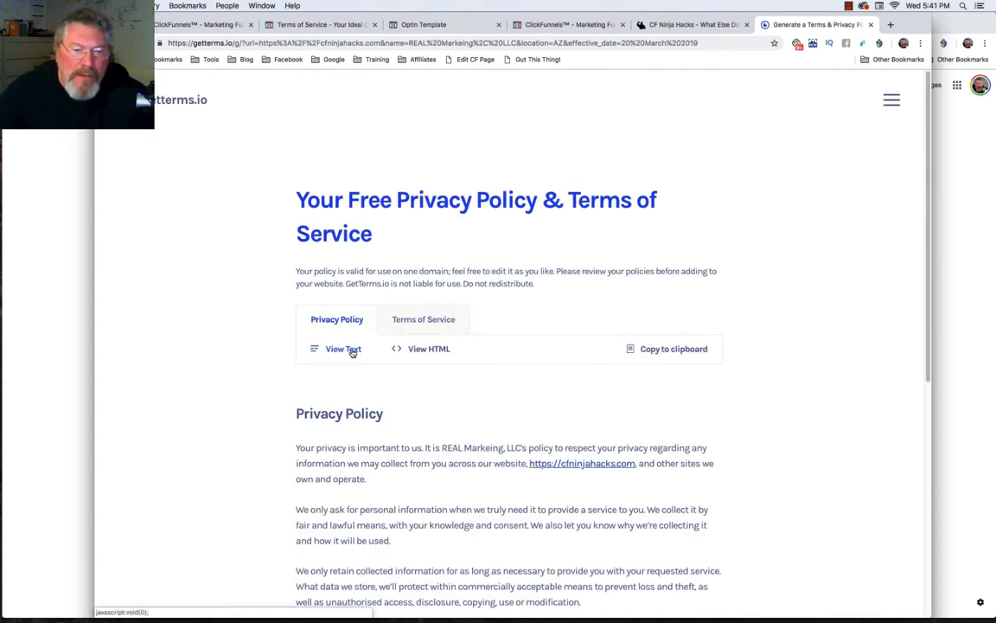
Read through the generated Privacy Policy and Terms of Service texts.
scroll(243, 406, "down", 2)
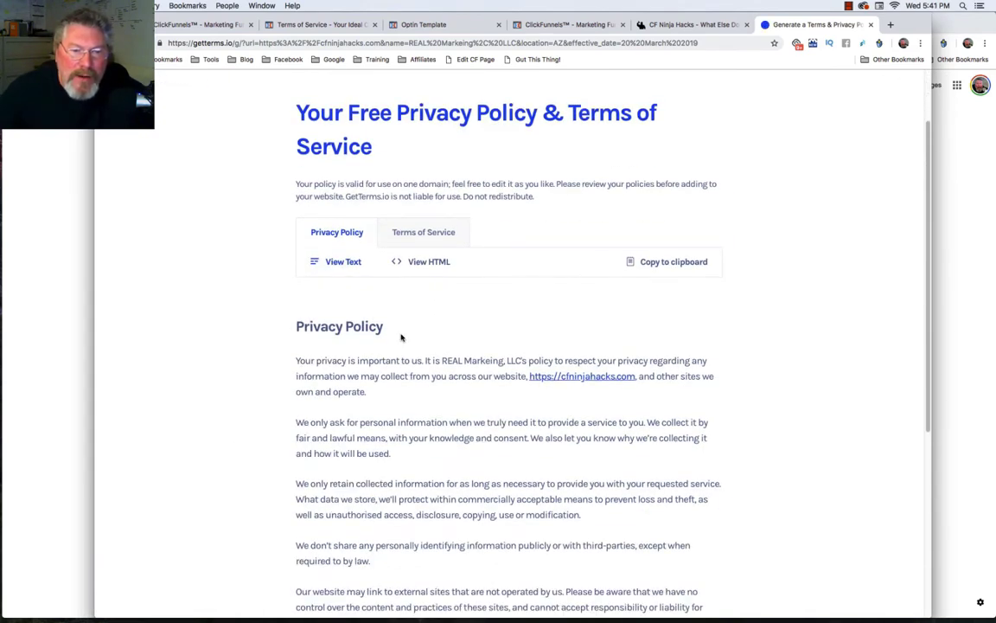
scroll(372, 336, "down", 2)
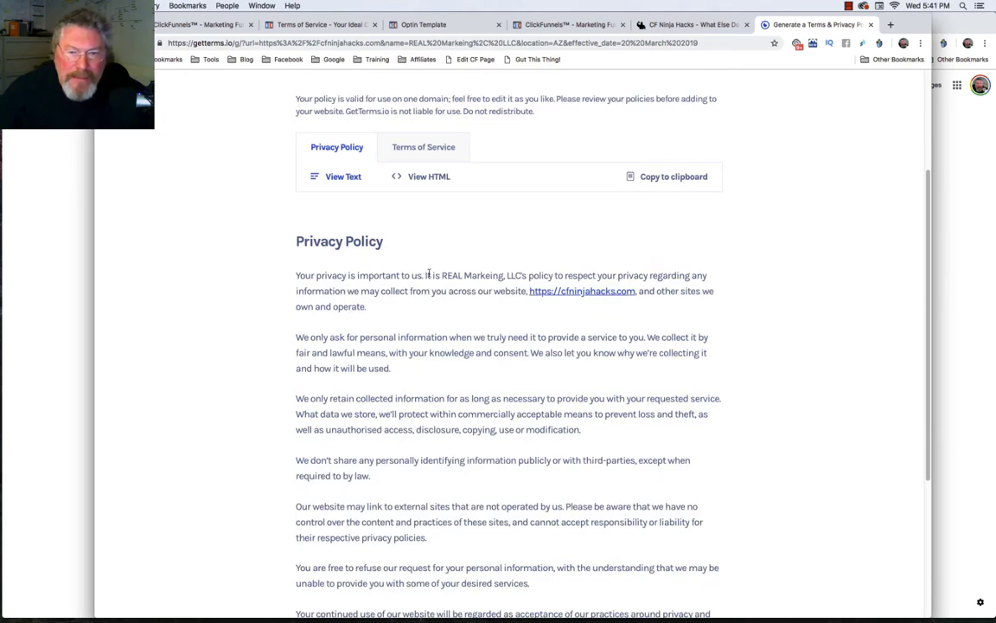
scroll(456, 396, "down", 5)
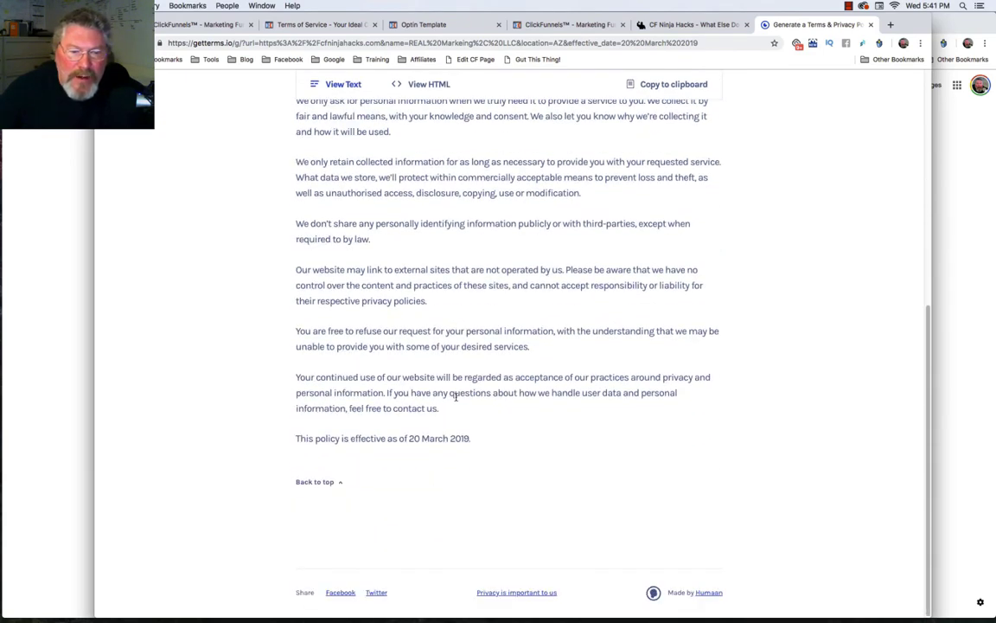
scroll(368, 437, "up", 10)
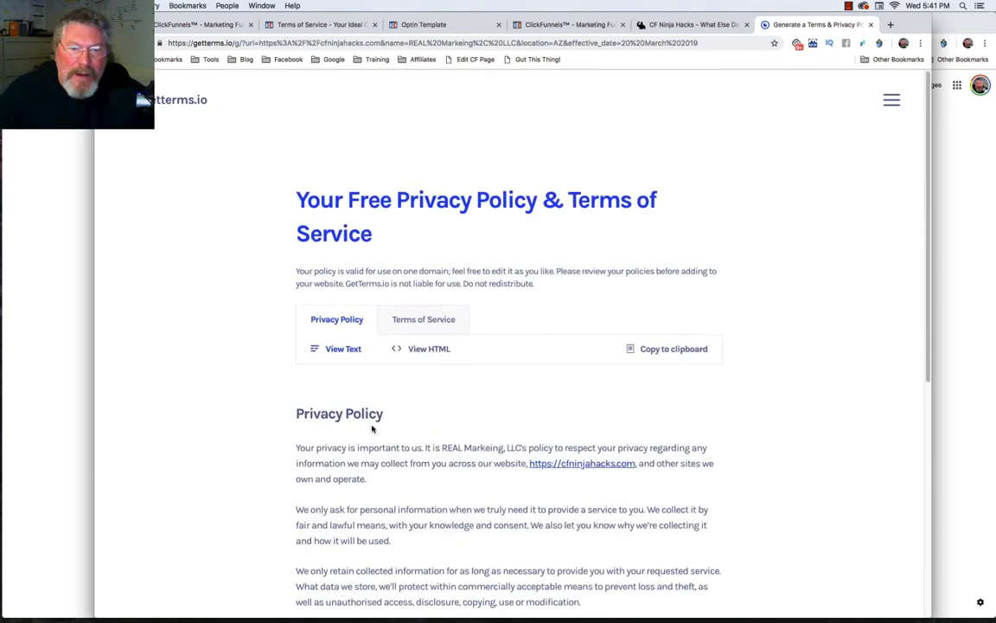
left_click(424, 323)
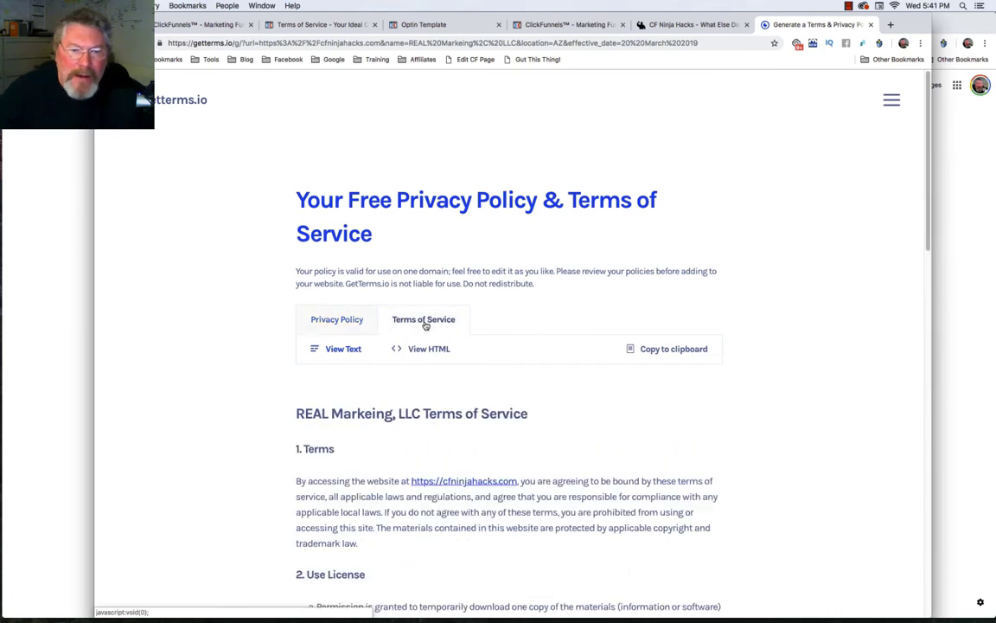
scroll(424, 324, "down", 5)
scroll(425, 325, "up", 3)
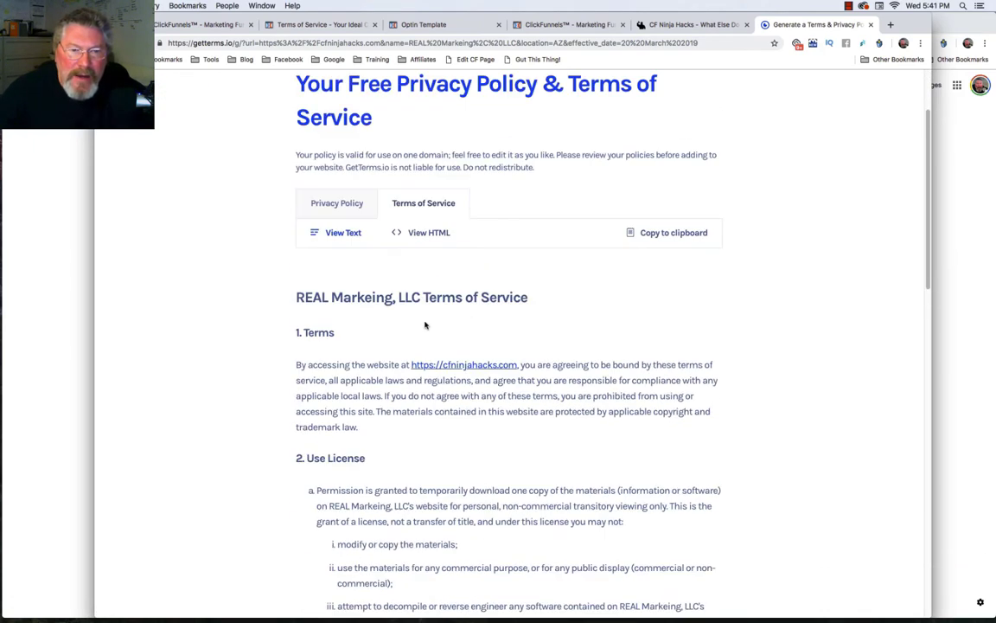
Show the generated Terms of Service as HTML and copy the code to the clipboard.
left_click(422, 247)
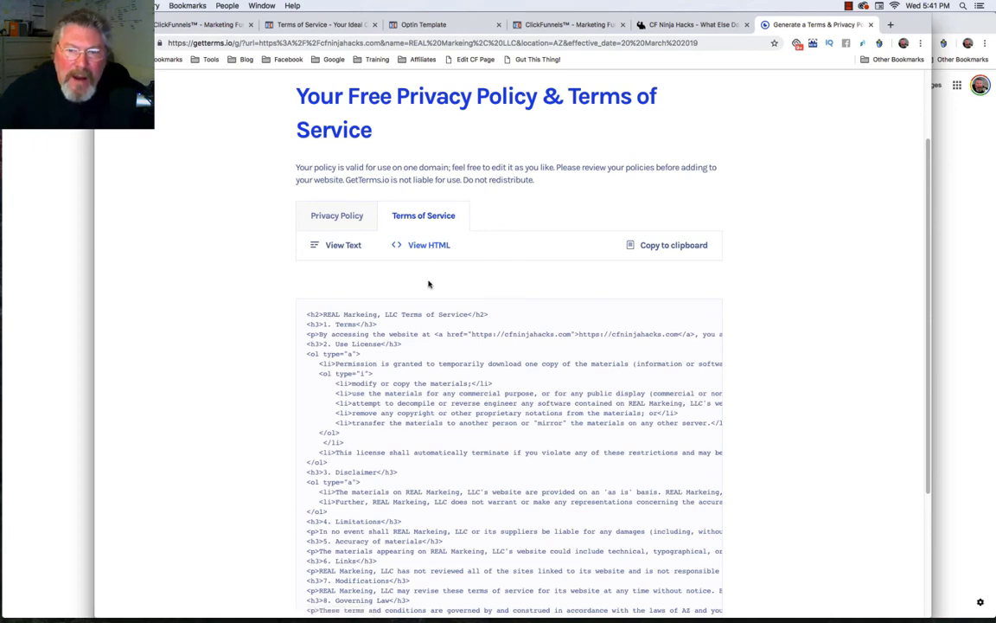
left_click(660, 248)
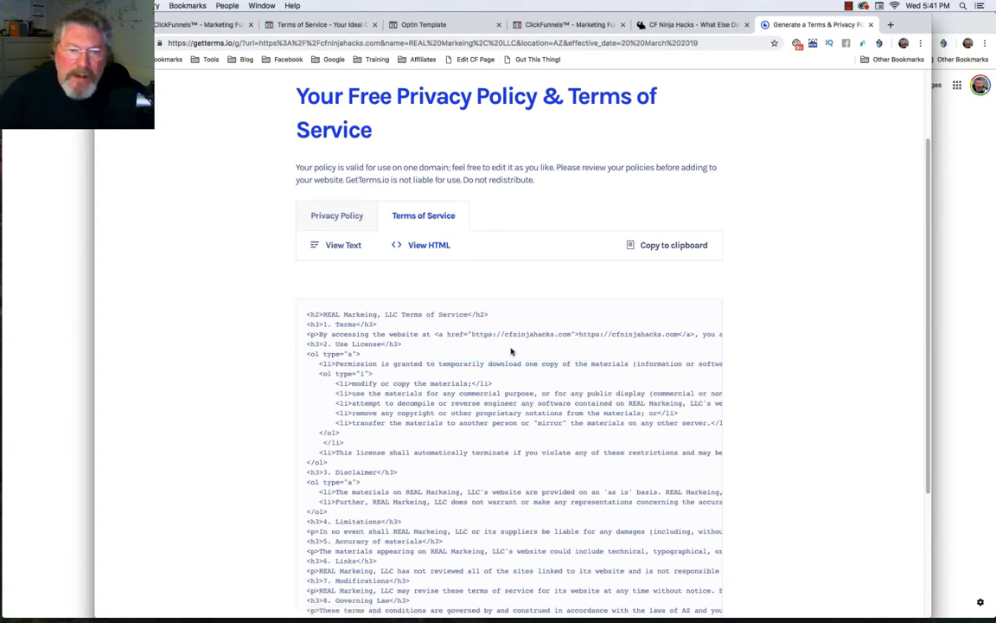
scroll(510, 349, "down", 3)
scroll(511, 349, "down", 1)
scroll(511, 349, "up", 7)
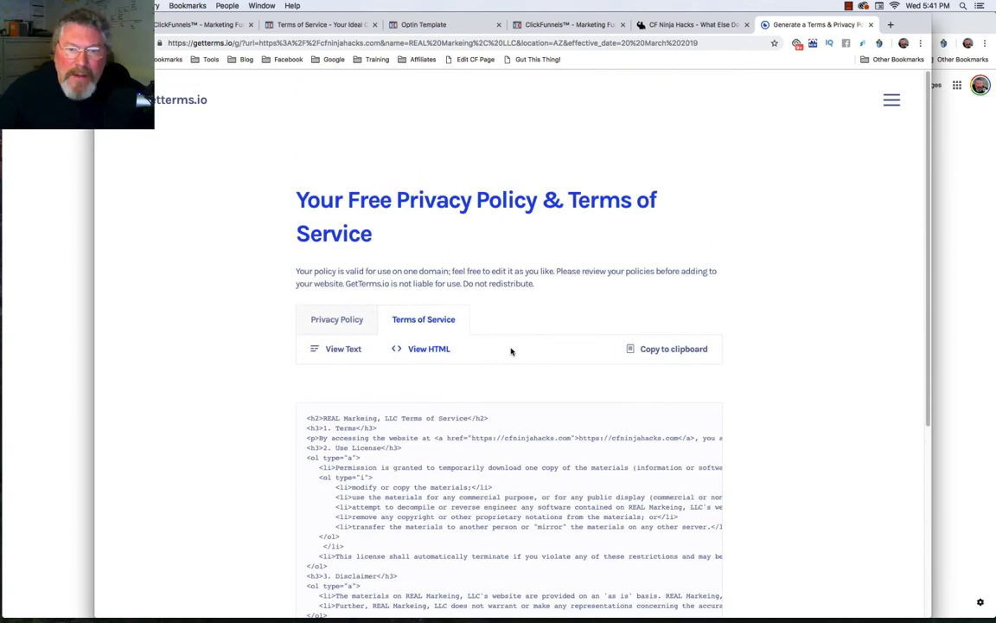
Return to the ClickFunnels Terms of Service page and add a Custom JS/HTML element below the existing one.
left_click(315, 26)
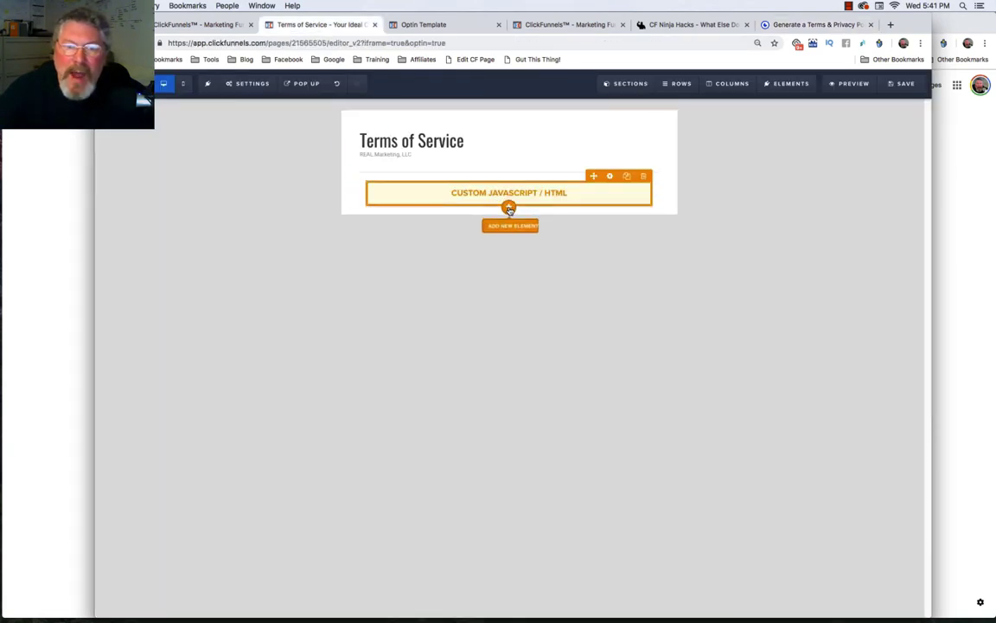
left_click(510, 209)
scroll(797, 304, "down", 5)
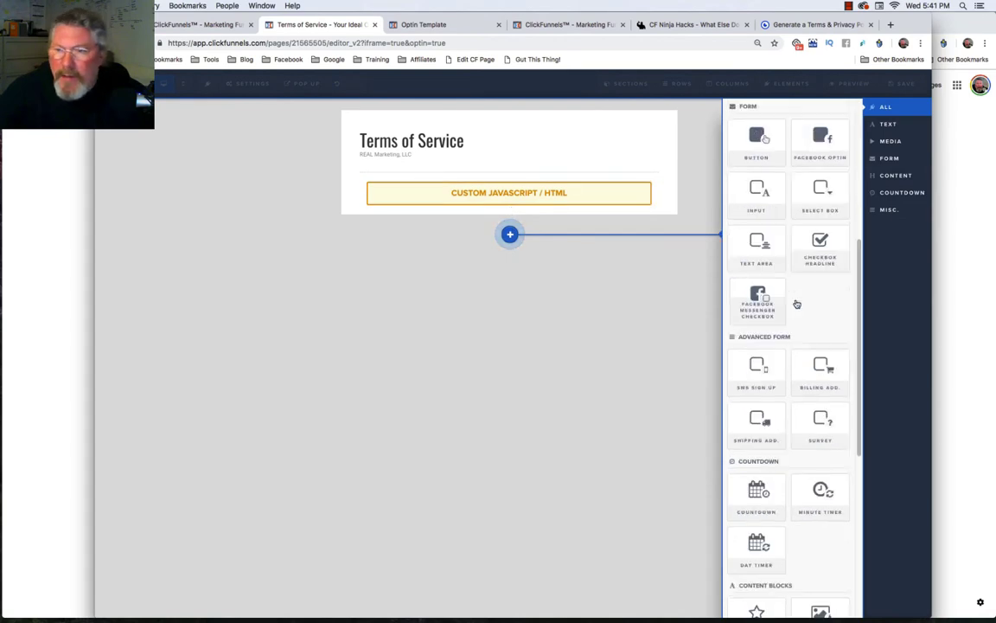
scroll(796, 303, "down", 5)
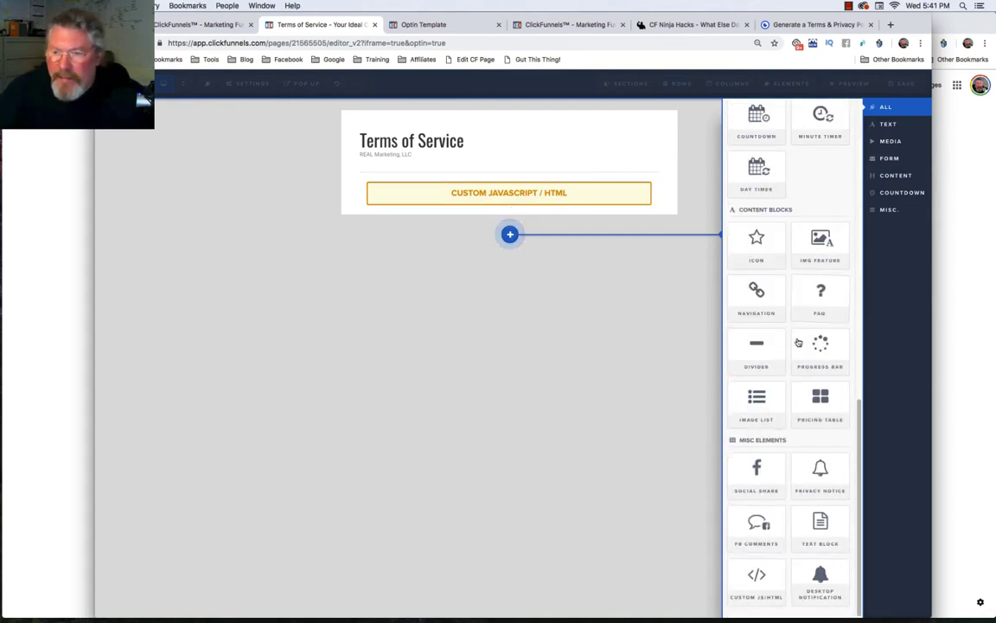
left_click(763, 577)
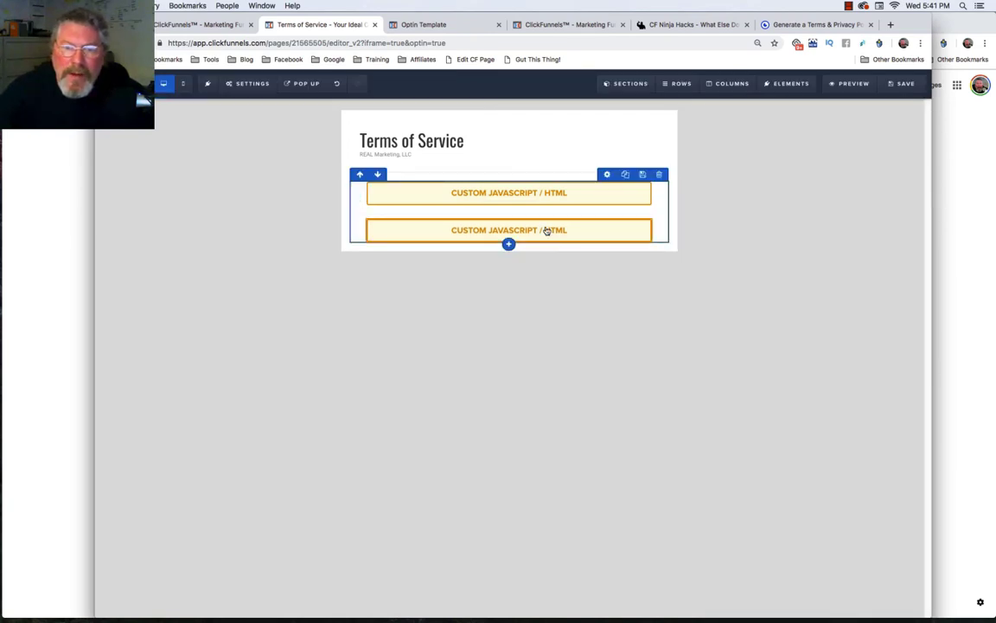
Paste the copied Terms of Service HTML into the new custom element's code editor and check it from the beginning.
left_click(546, 231)
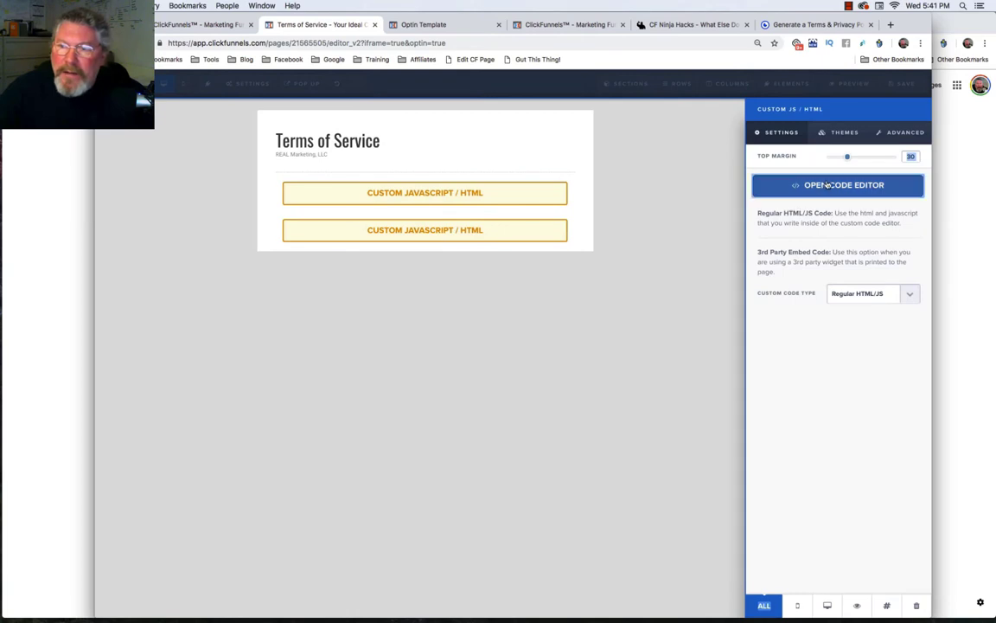
left_click(827, 185)
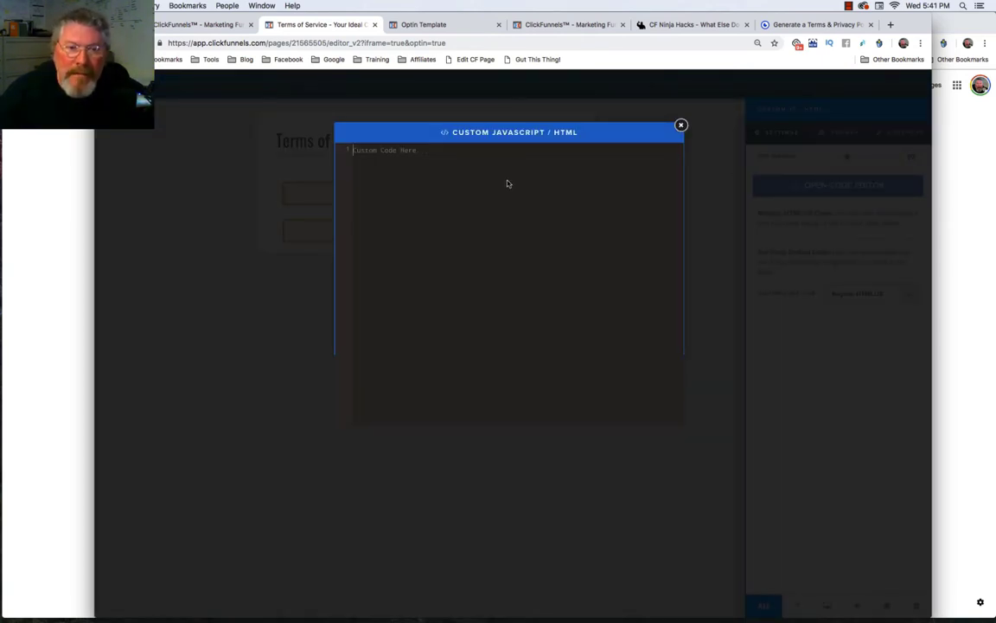
key("super+v")
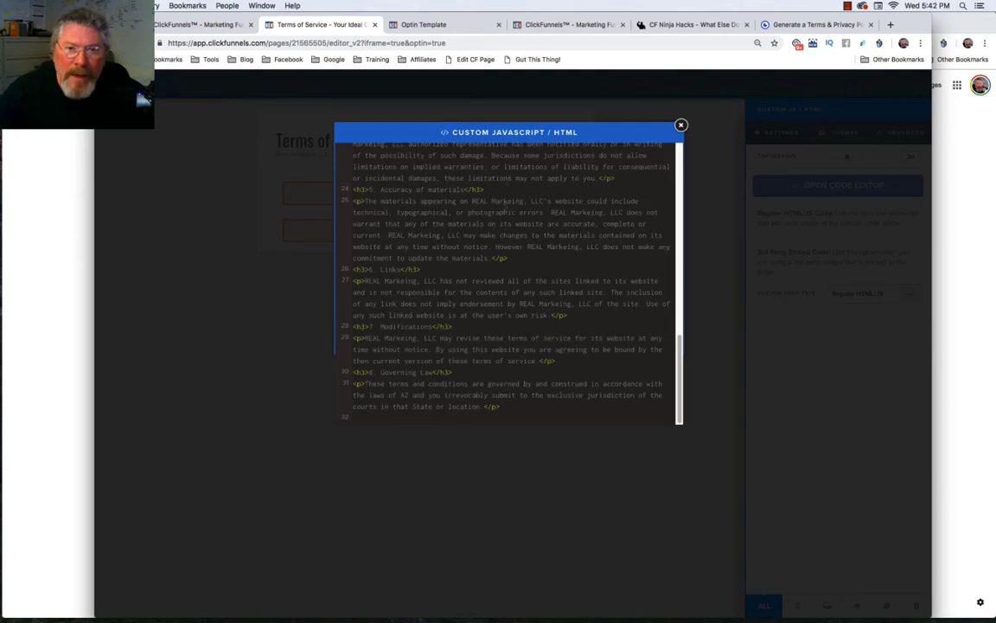
scroll(508, 182, "up", 5)
scroll(505, 204, "up", 3)
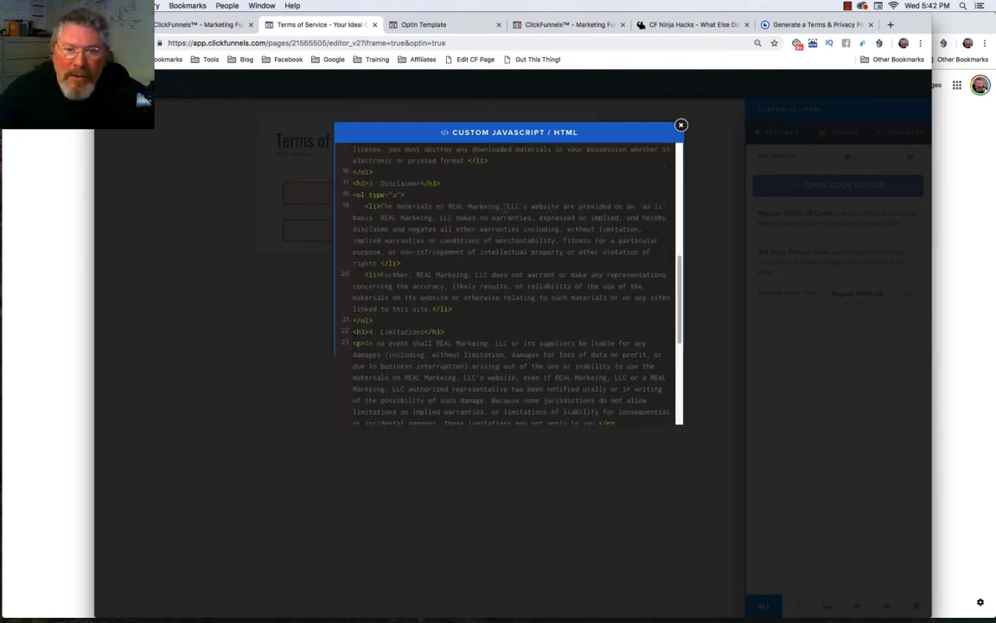
scroll(507, 208, "up", 12)
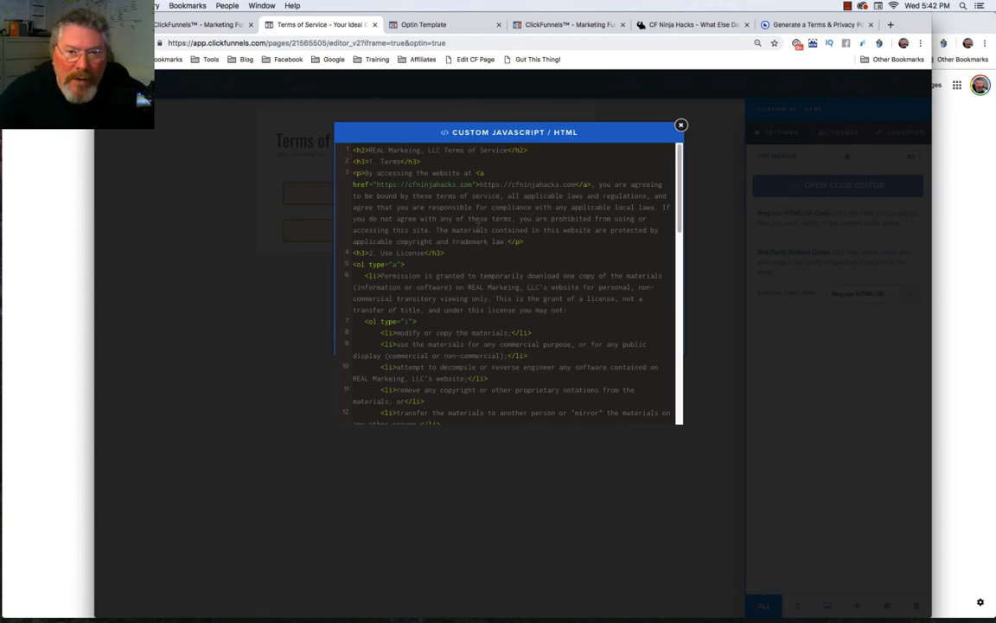
Close the code editor and leave the Terms of Service page without saving the added custom element.
left_click(702, 199)
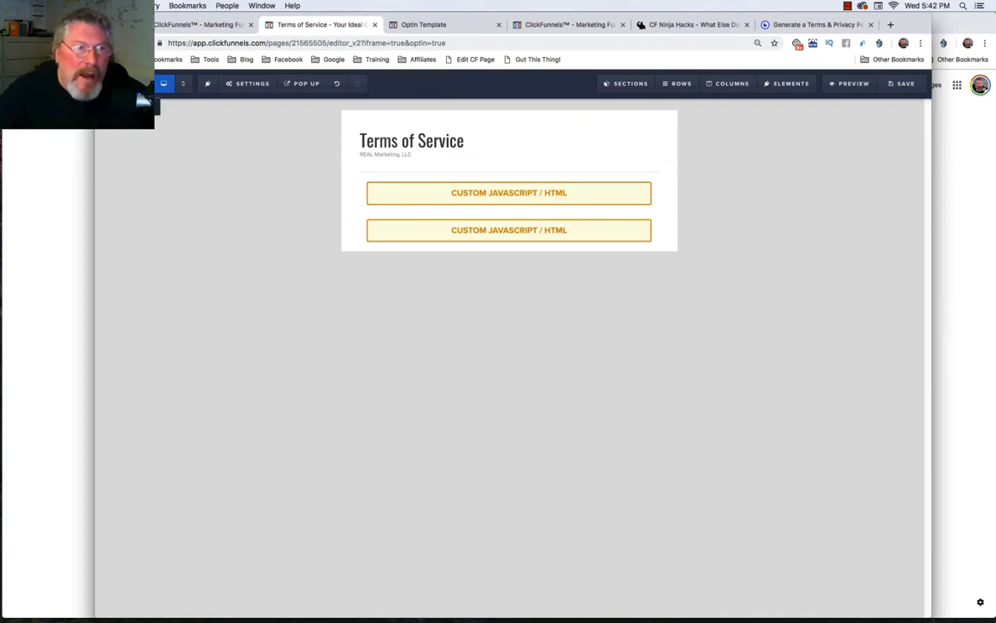
key("super+r")
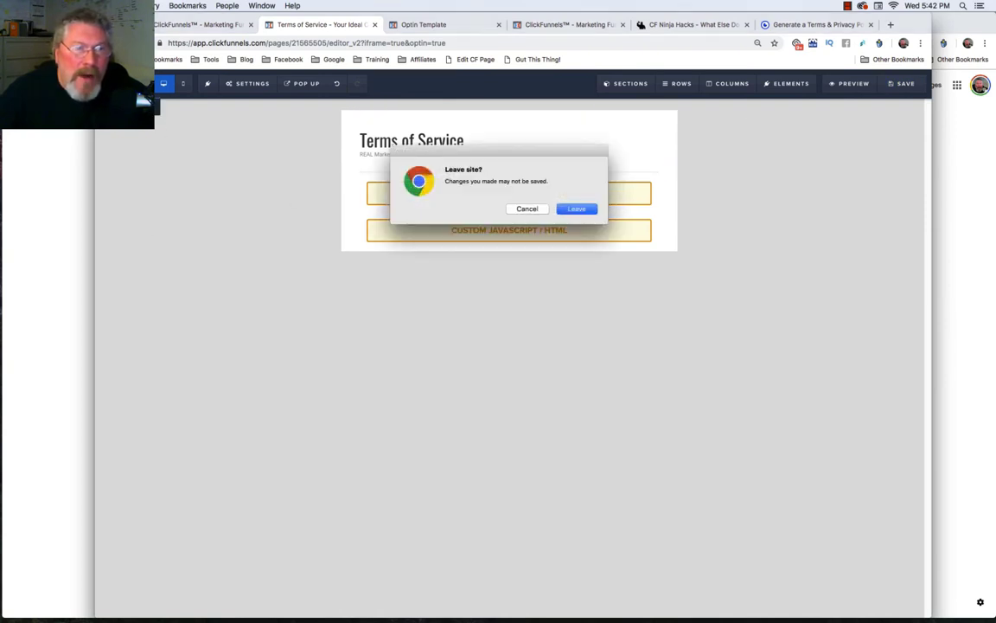
left_click(565, 209)
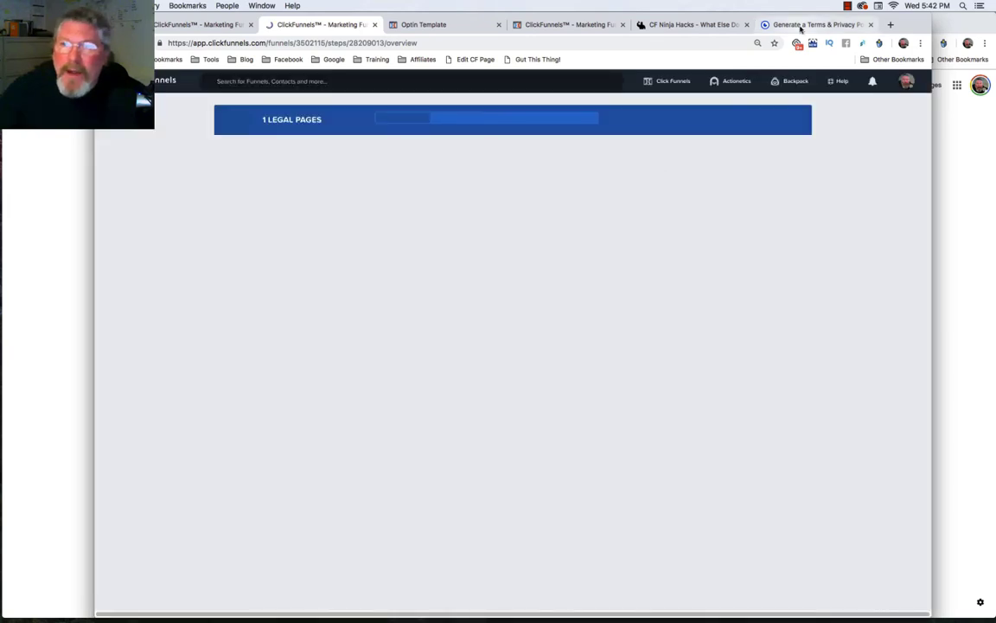
Review the generated Privacy Policy on GetTerms.io as text and HTML, and copy its HTML code to the clipboard.
left_click(801, 26)
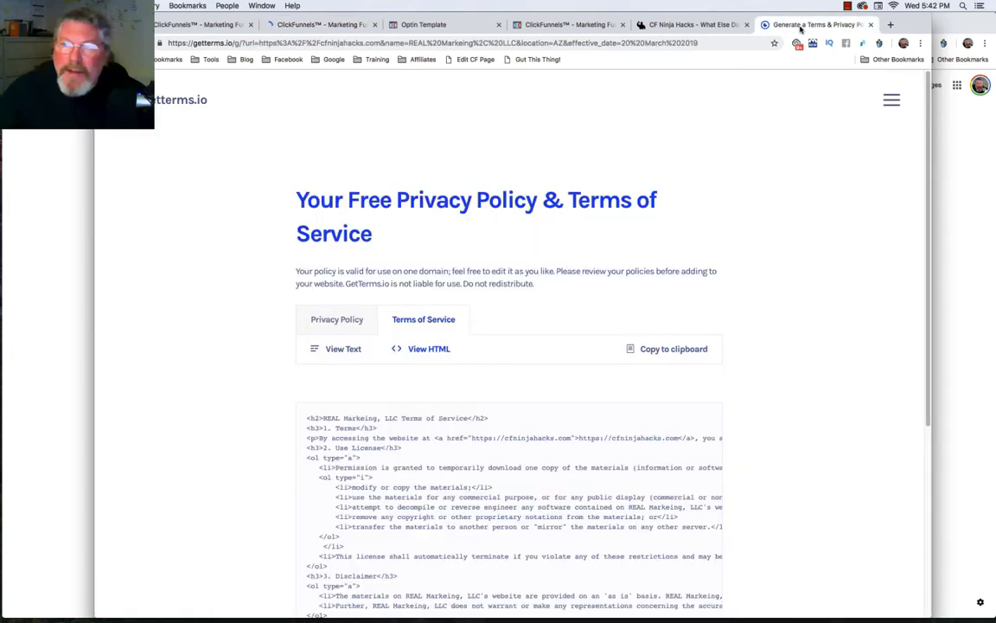
left_click(341, 320)
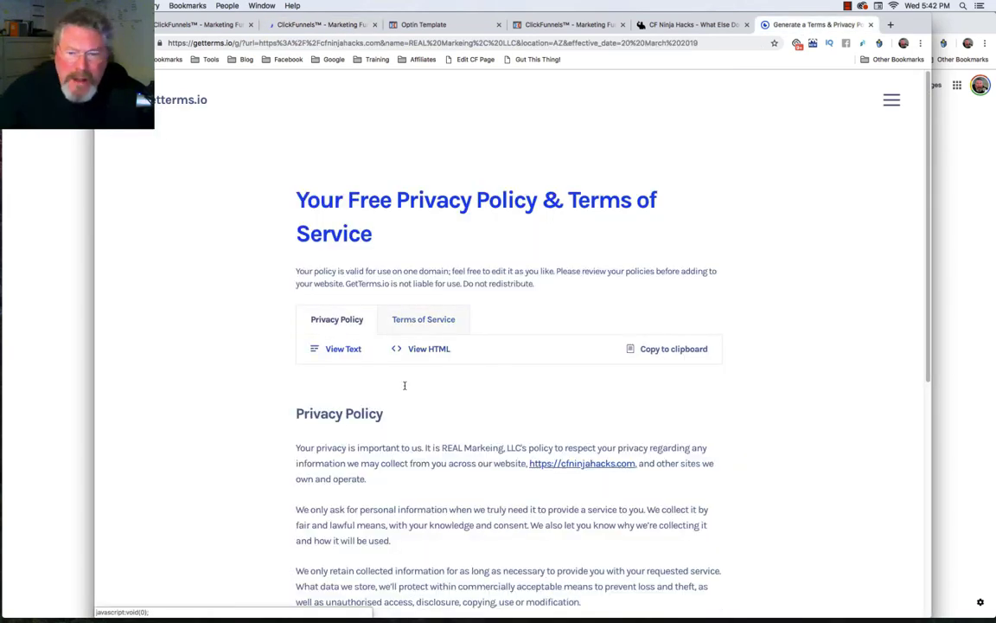
left_click(416, 349)
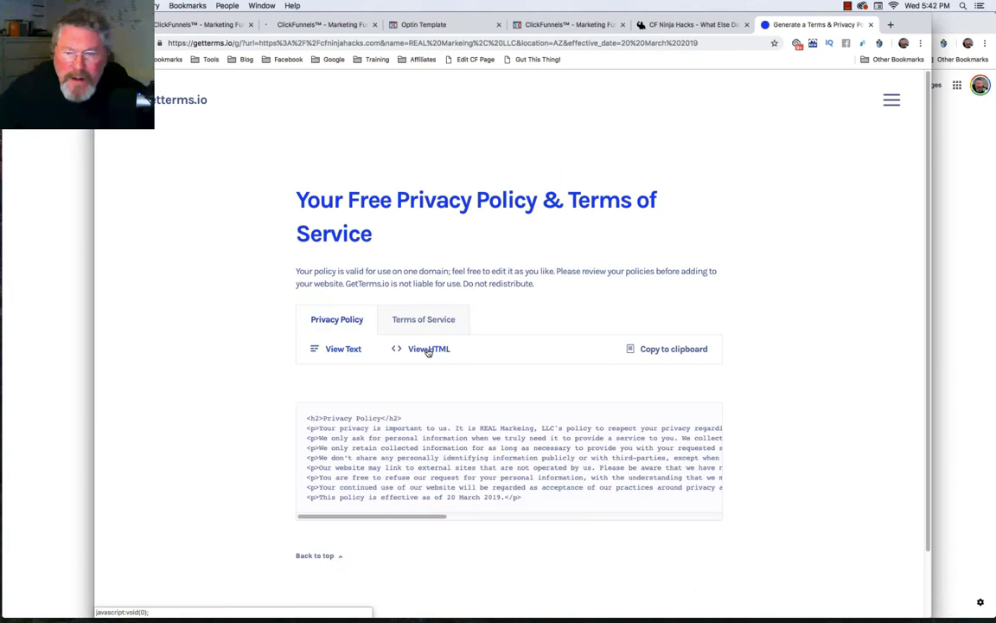
left_click(332, 349)
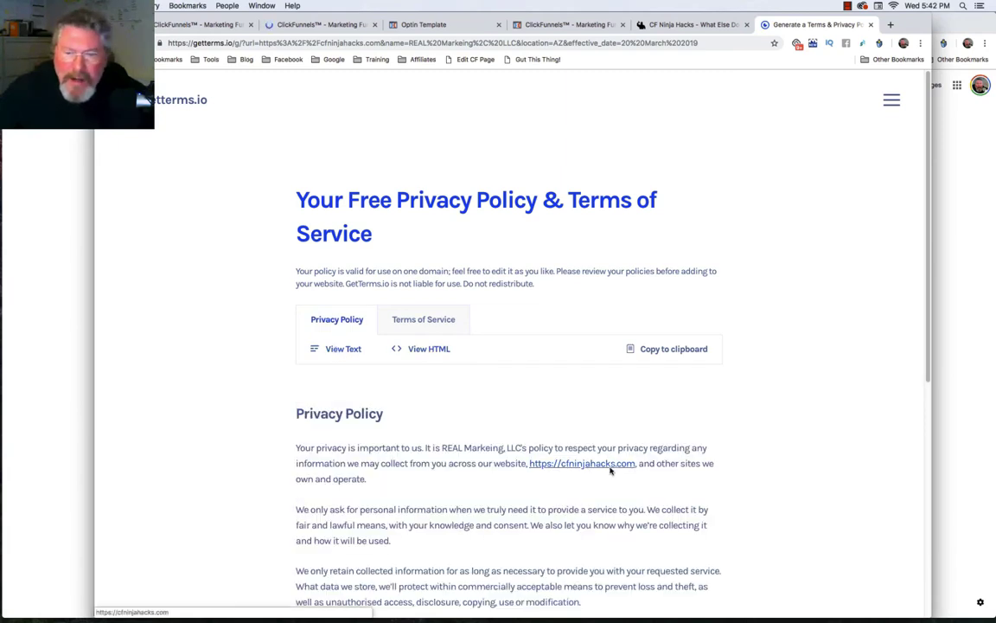
scroll(572, 468, "down", 5)
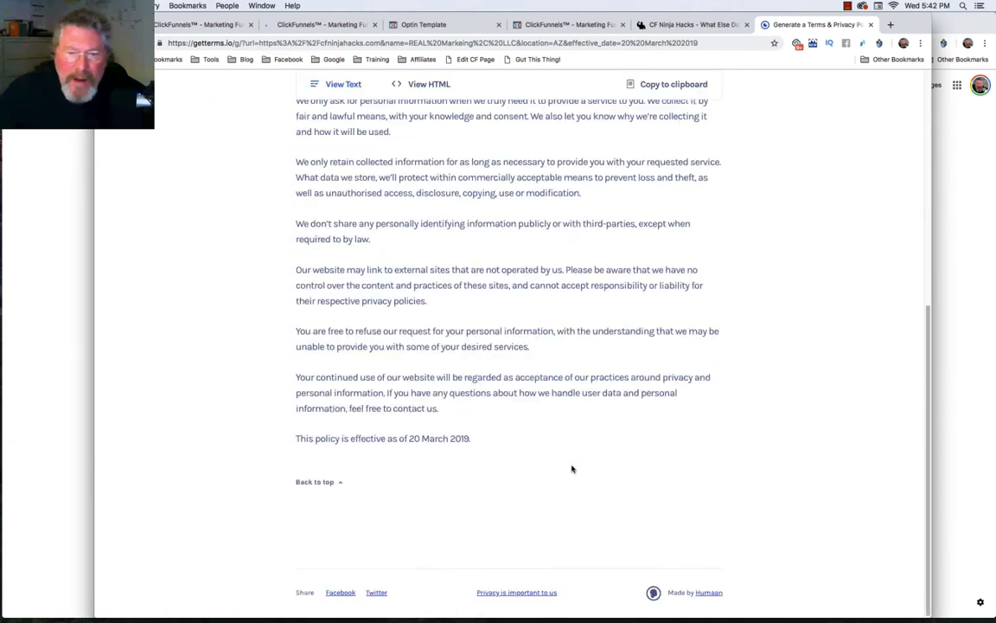
scroll(572, 468, "up", 3)
scroll(572, 469, "up", 2)
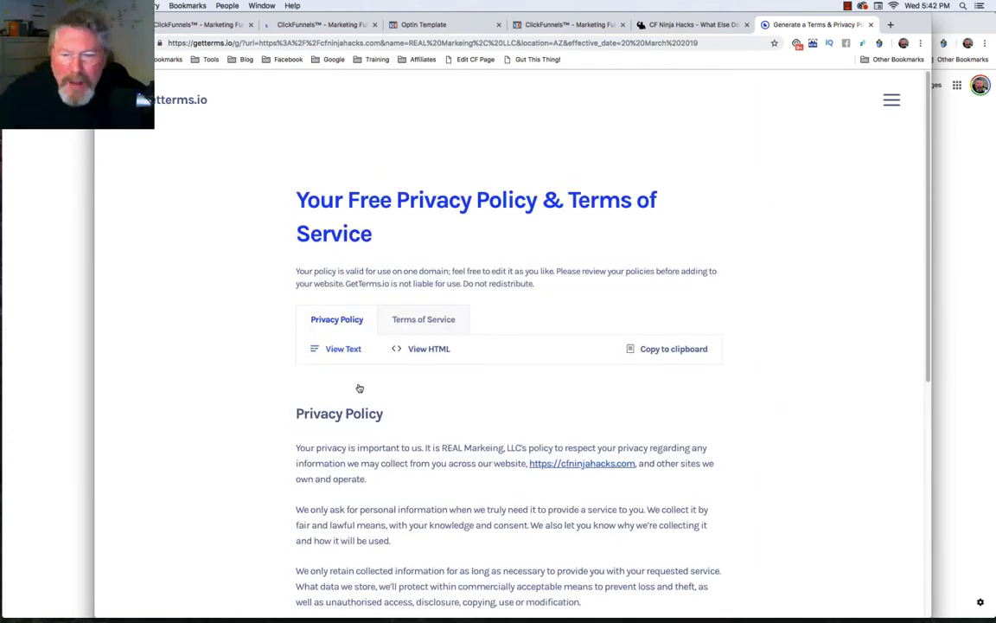
left_click(432, 350)
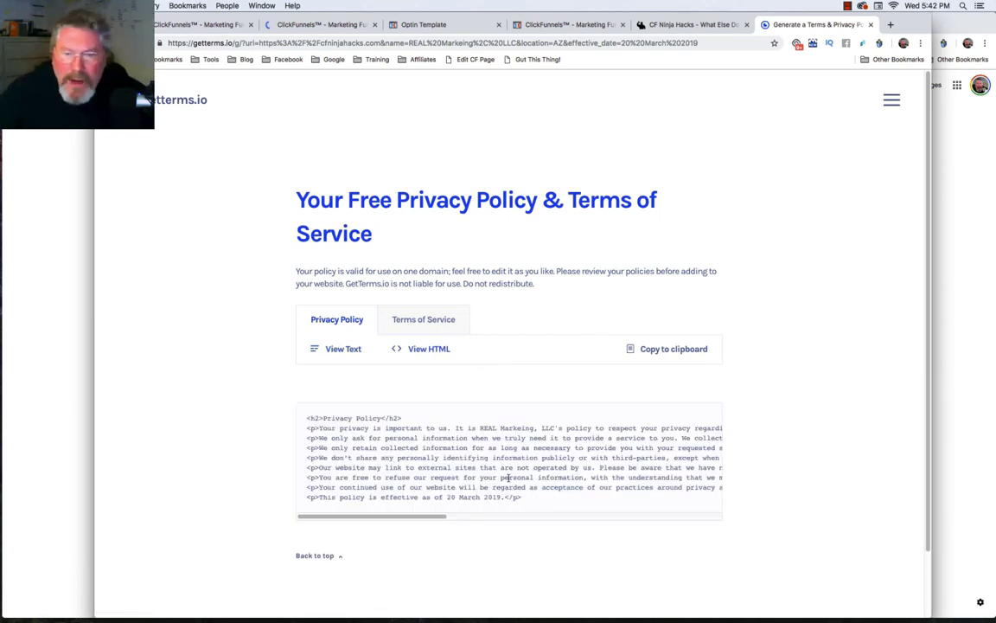
left_click(657, 350)
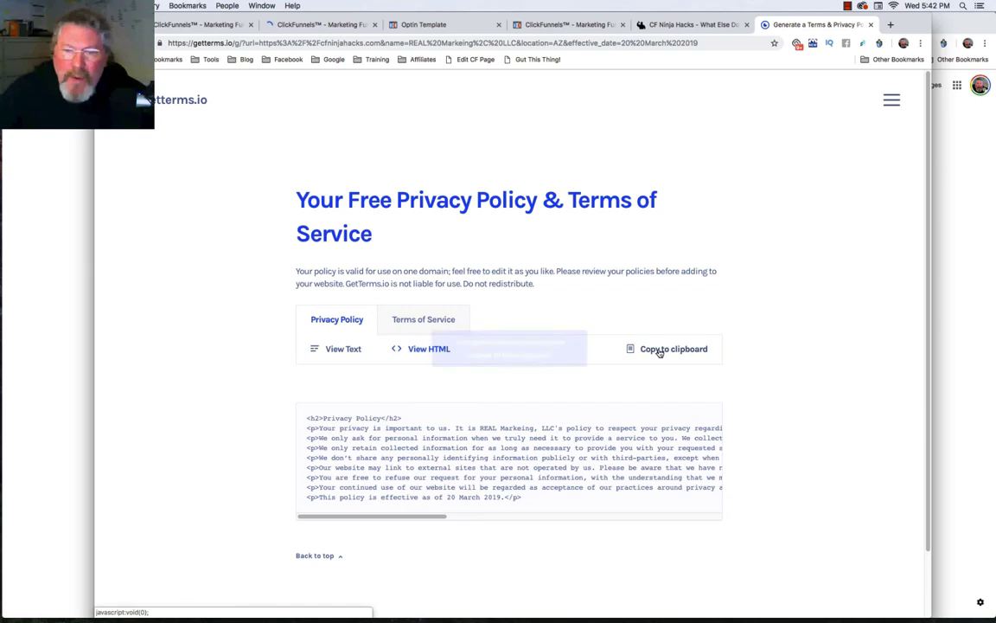
Return to the 1 Legal Pages funnel, open the Privacy Policy page for editing and show its custom element's code.
left_click(313, 26)
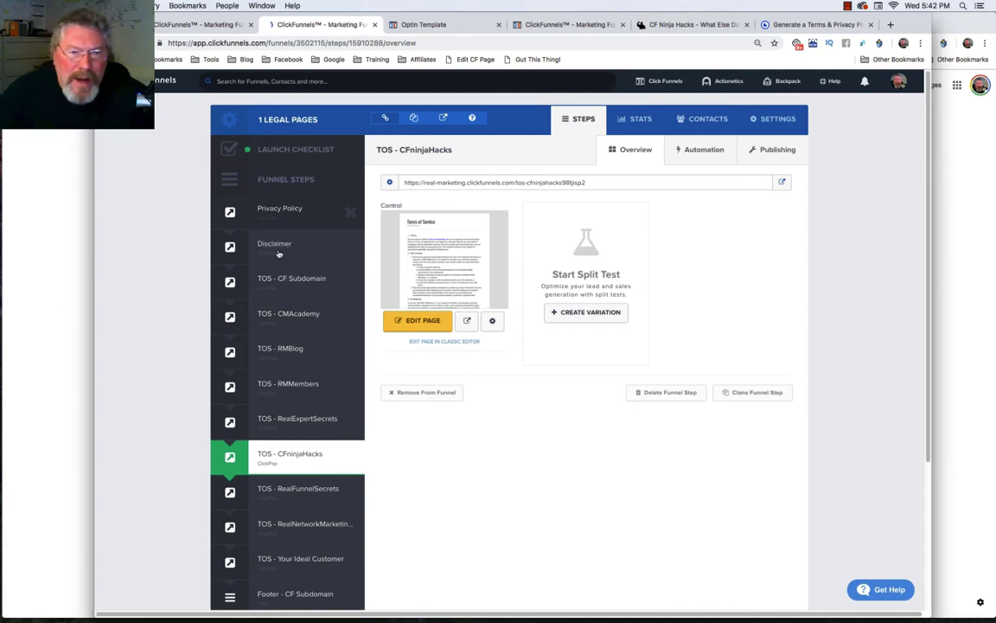
left_click(278, 251)
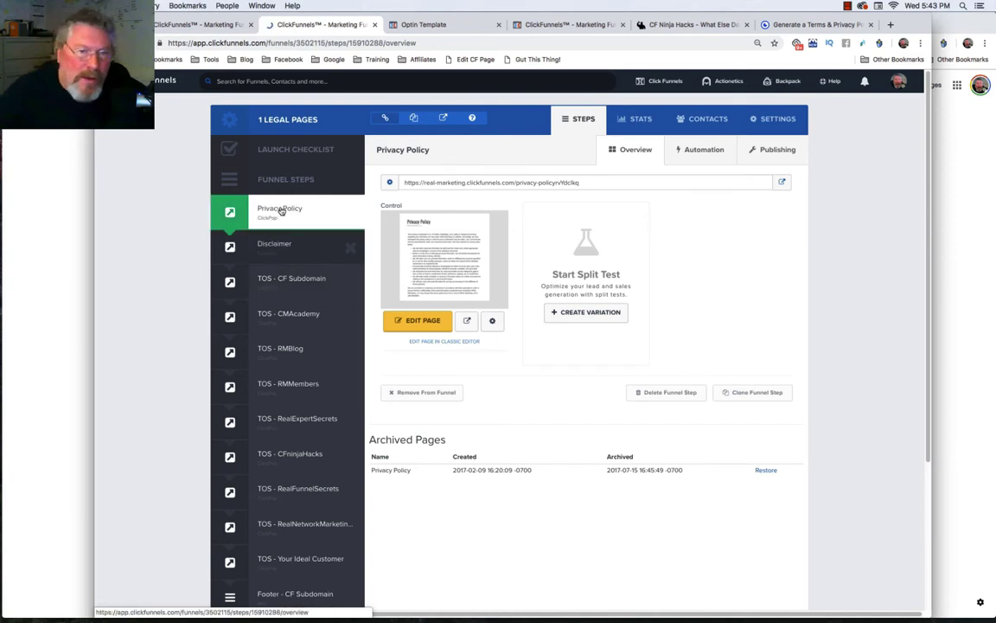
left_click(424, 321)
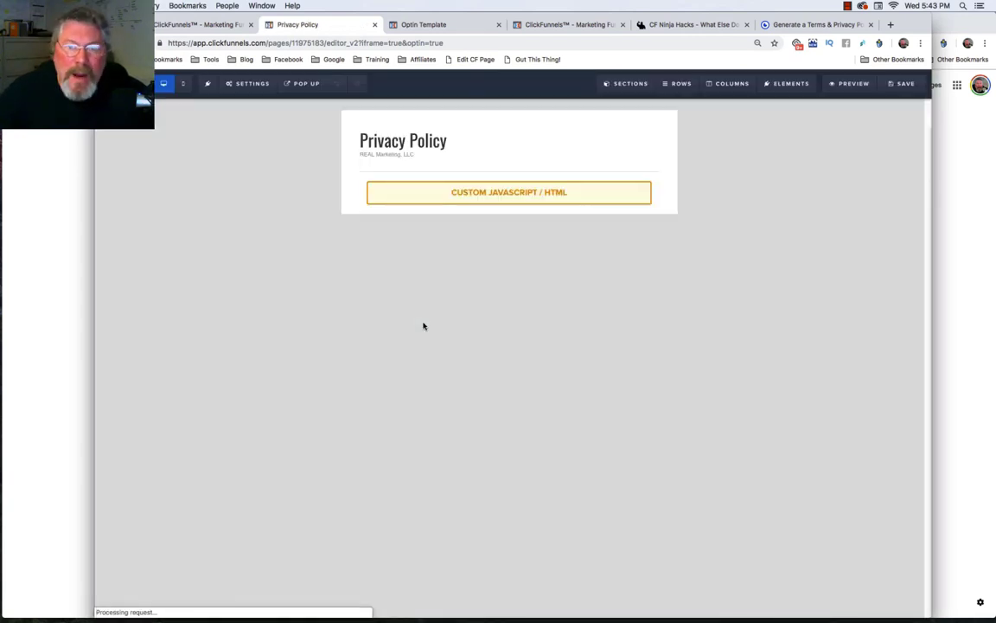
mouse_move(596, 160)
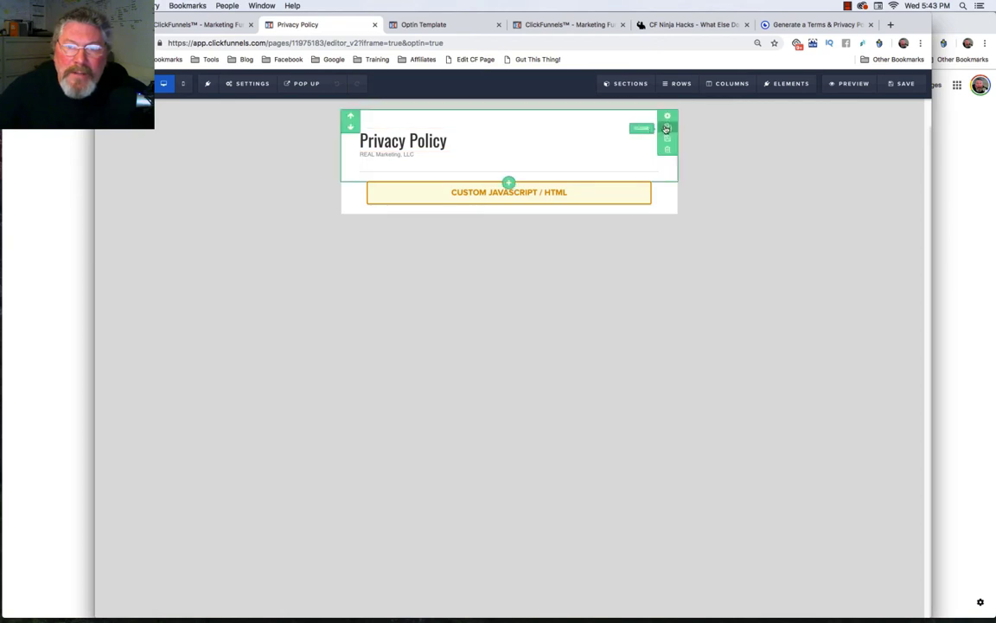
mouse_move(480, 160)
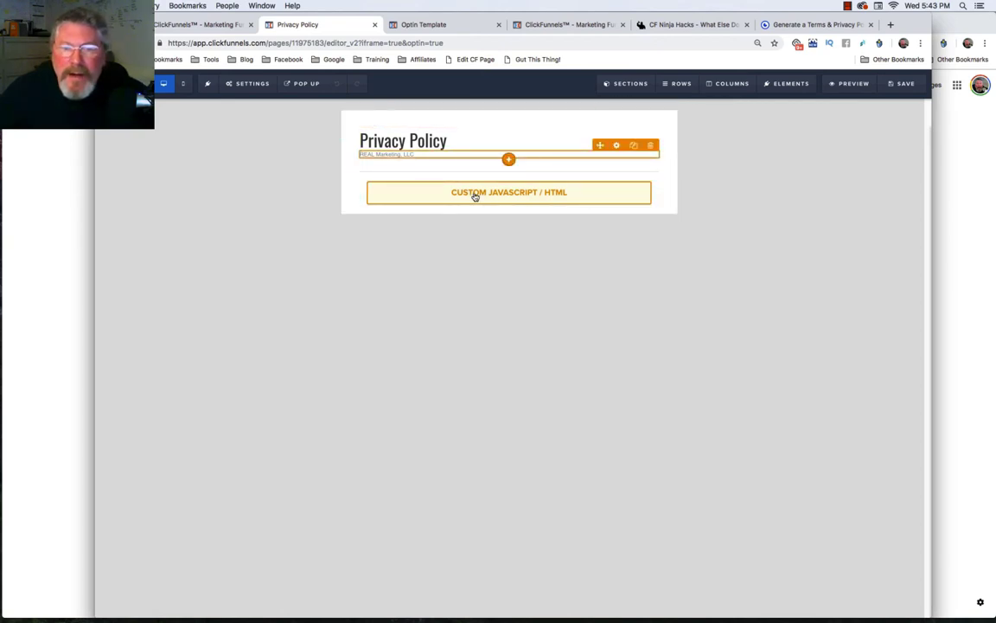
left_click(474, 196)
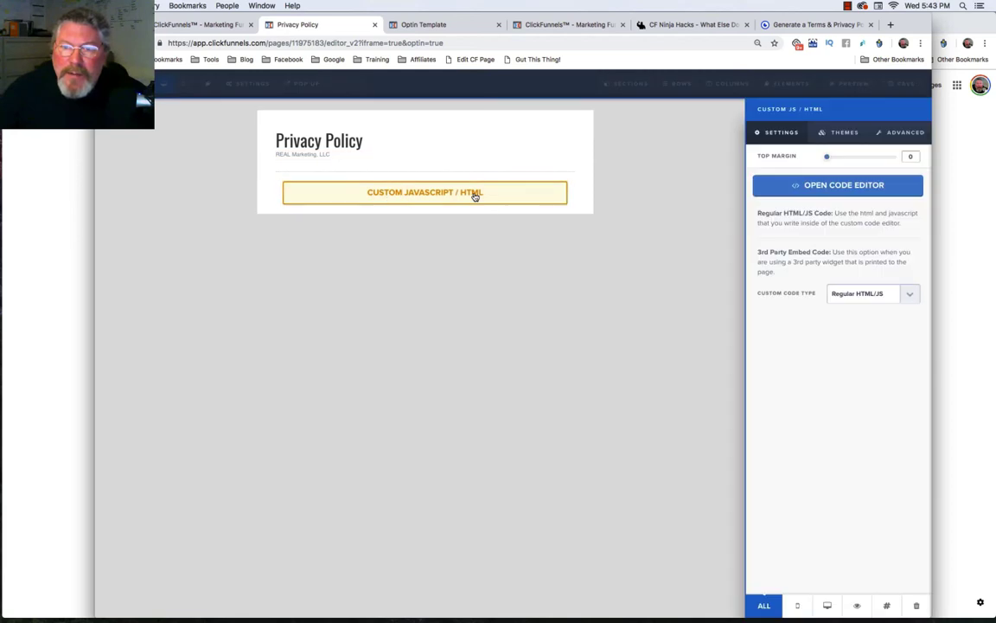
left_click(773, 189)
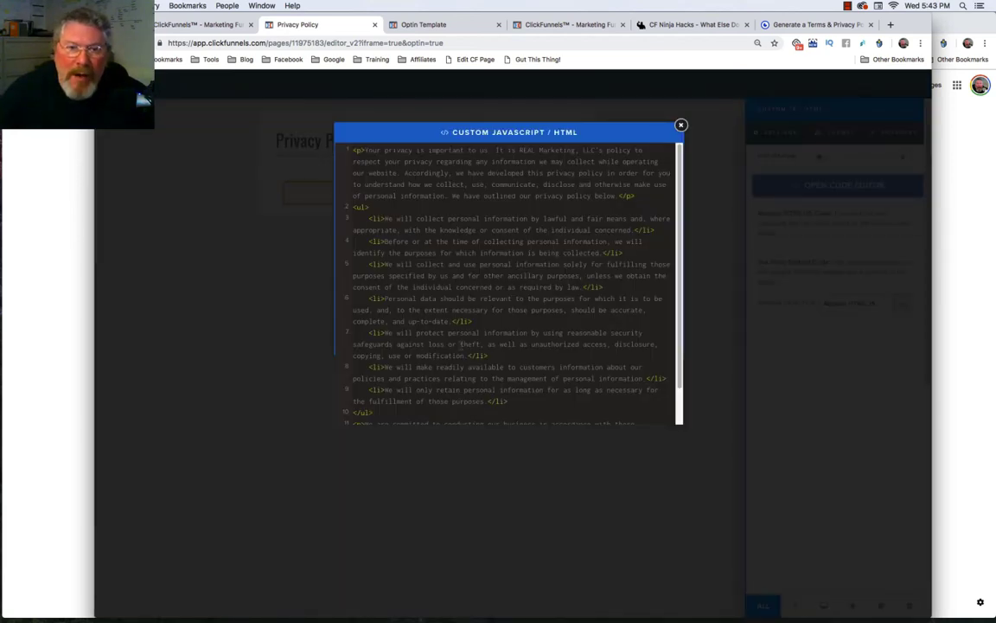
Close the code editor and leave the Privacy Policy page, returning to the funnel step's overview.
left_click(257, 167)
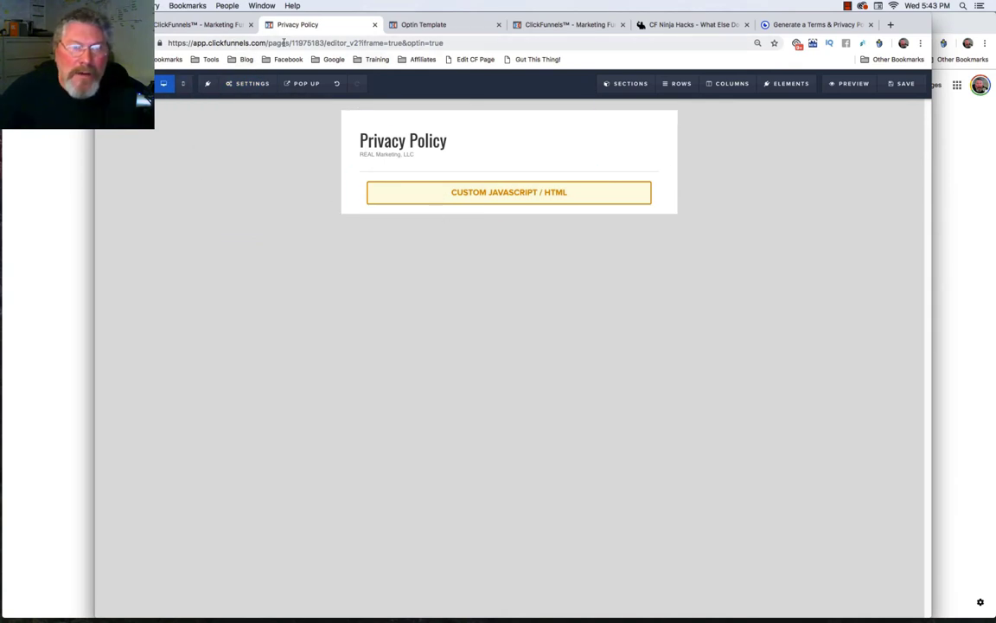
key("super+bracketleft")
key("Return")
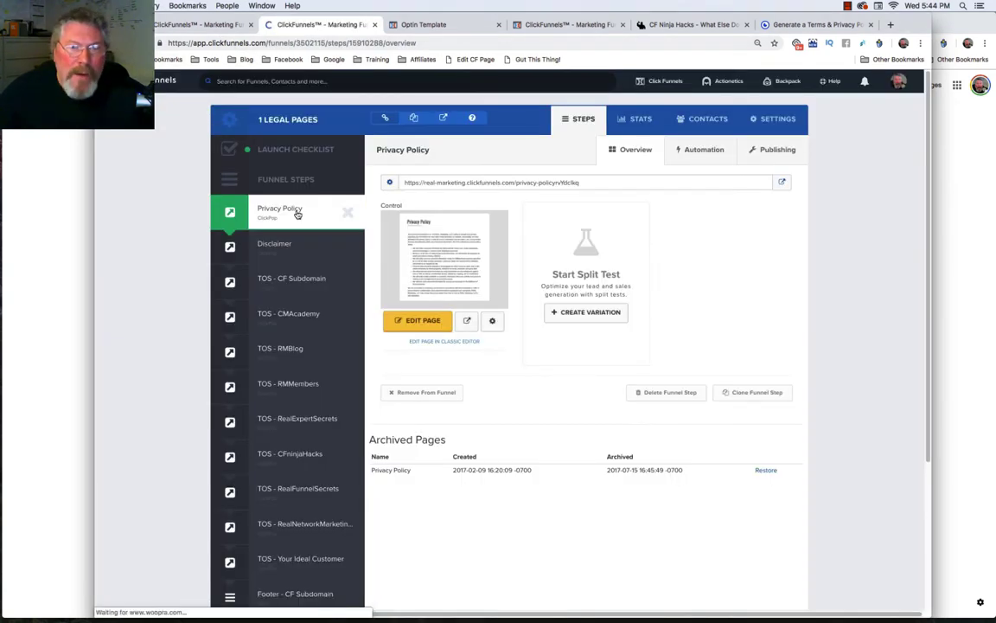
Check the Optin Template's footer links, and open the Privacy Policy pop-up from the CF Ninja Hacks page's footer.
left_click(441, 26)
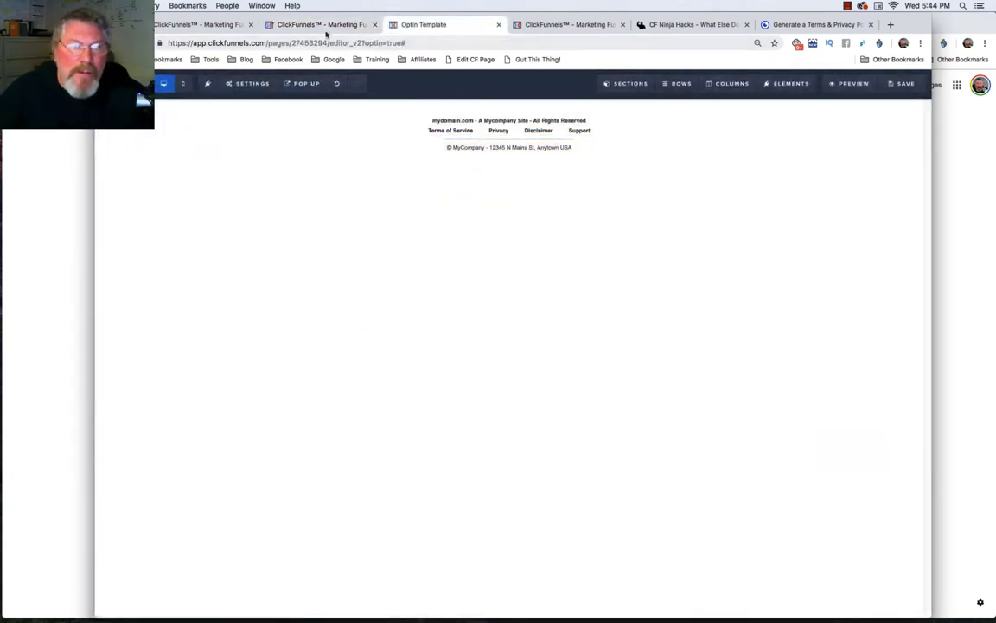
left_click(325, 27)
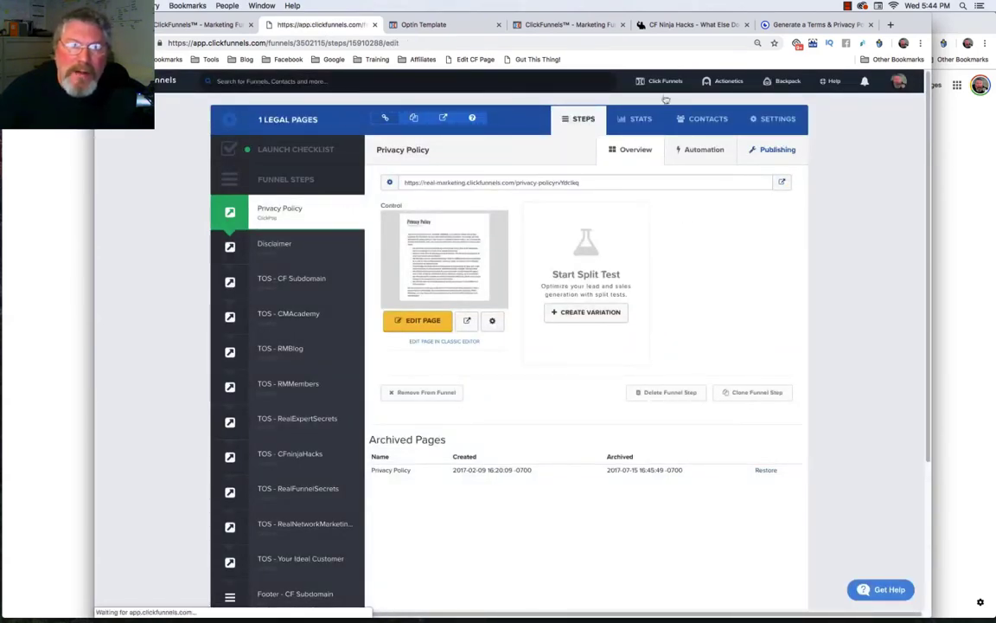
left_click(682, 24)
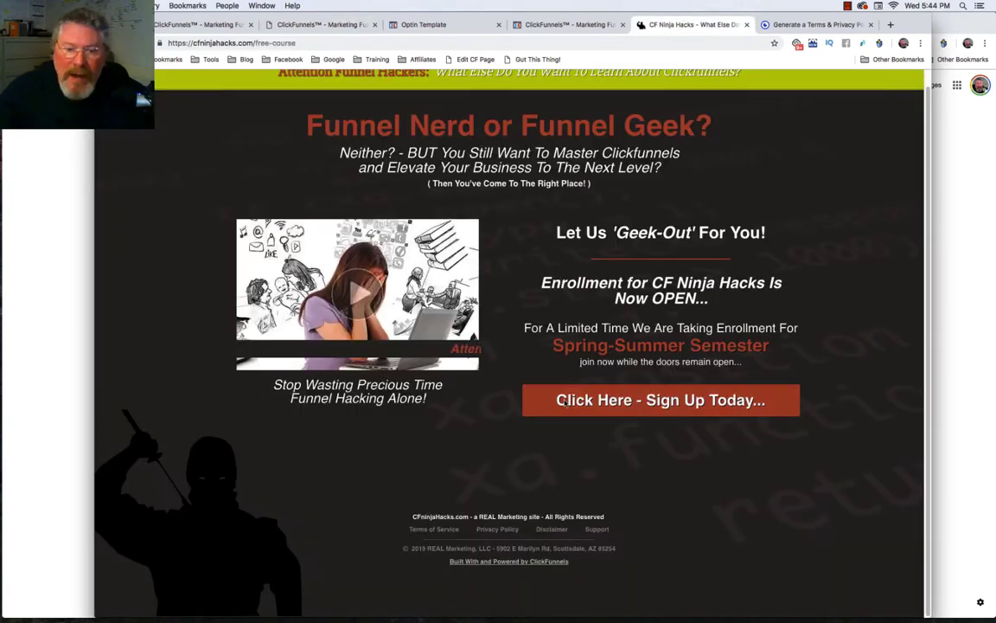
left_click(499, 532)
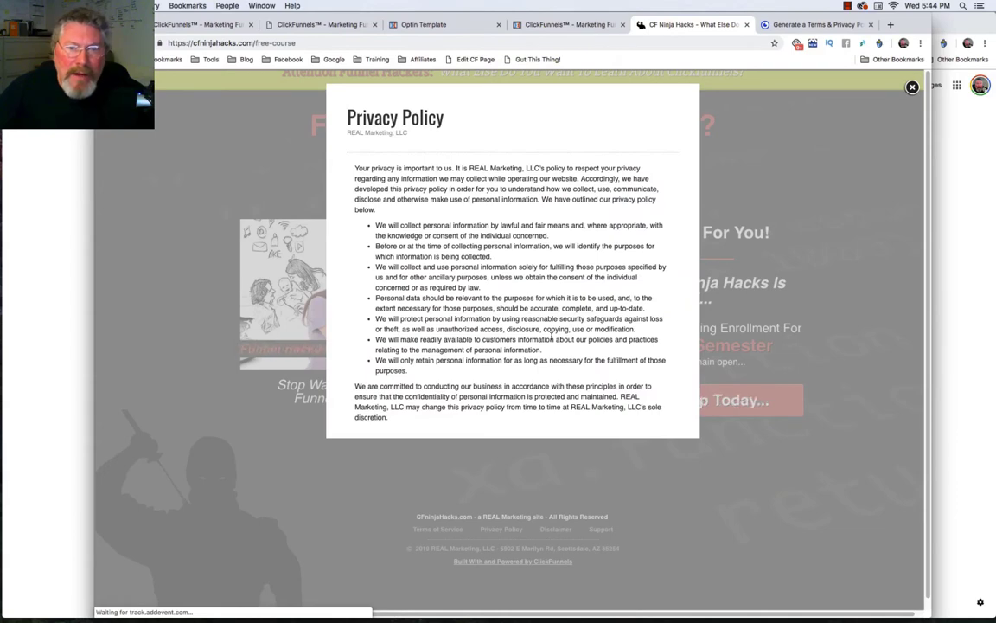
Get the ClickPop code for the Privacy Policy funnel step from its publishing options.
left_click(342, 25)
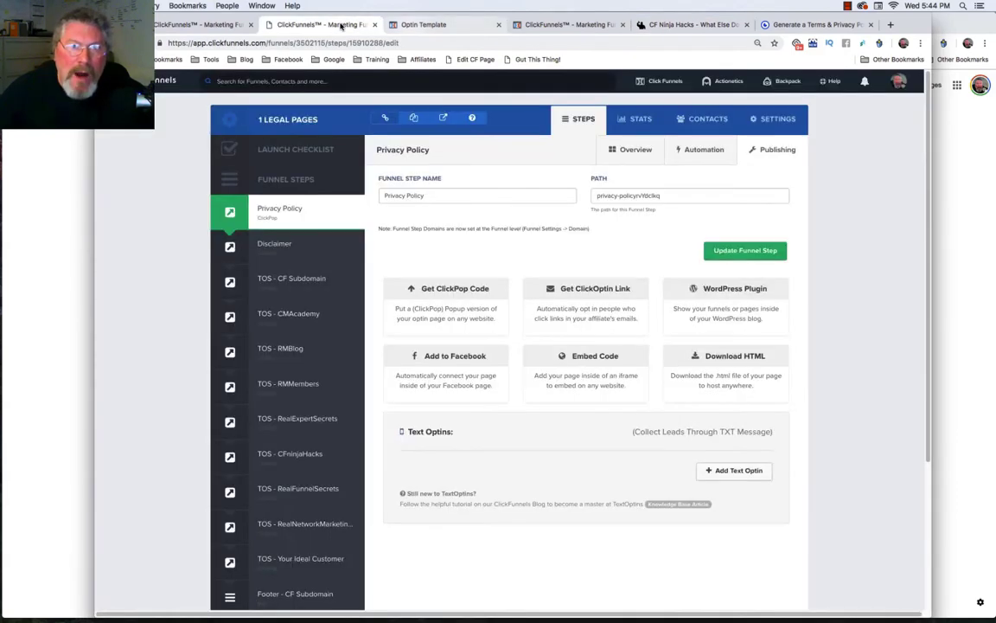
left_click(423, 24)
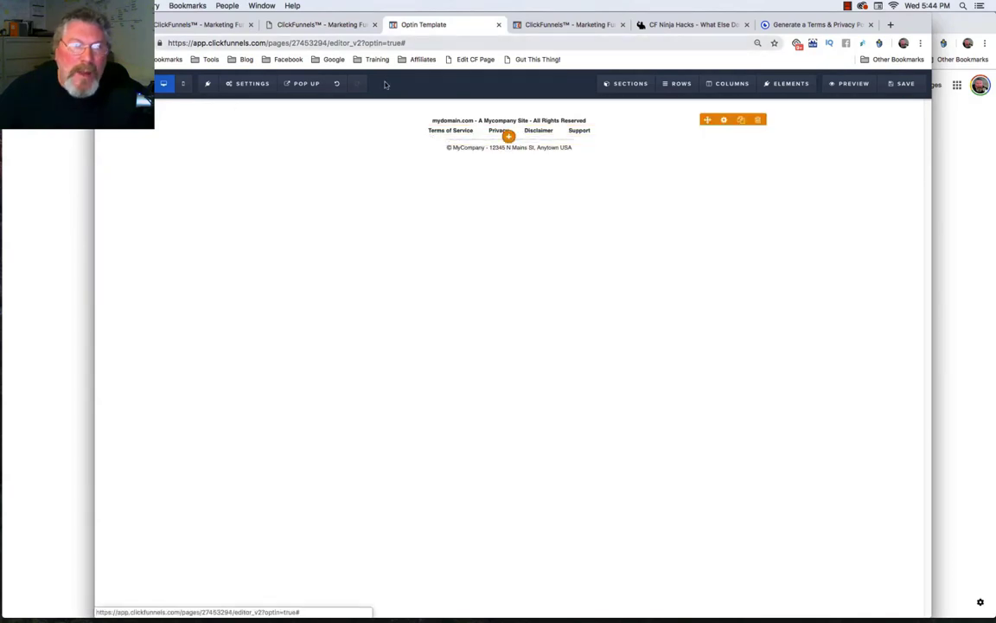
left_click(327, 26)
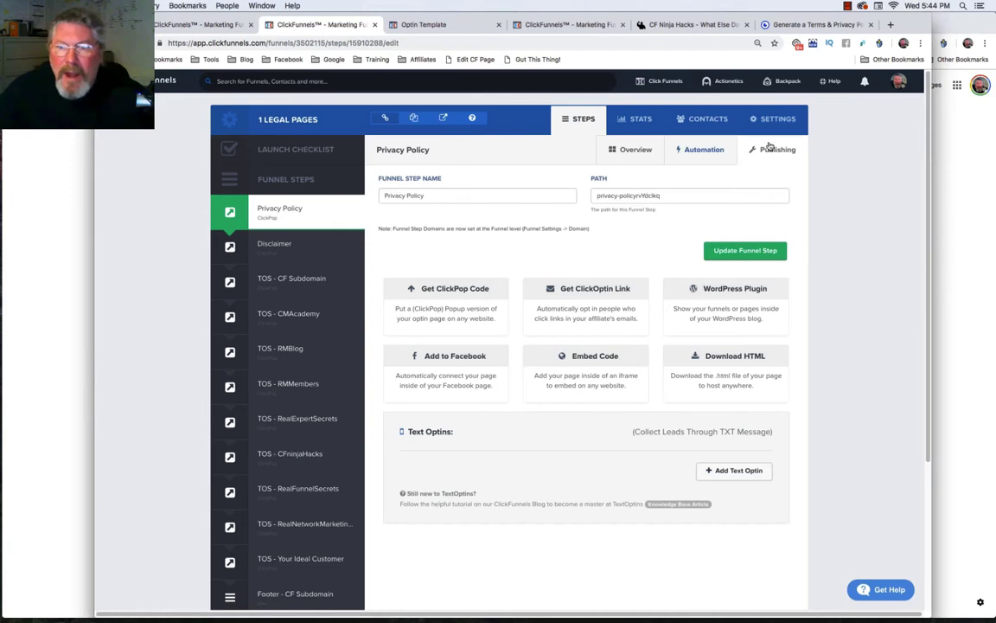
left_click(447, 292)
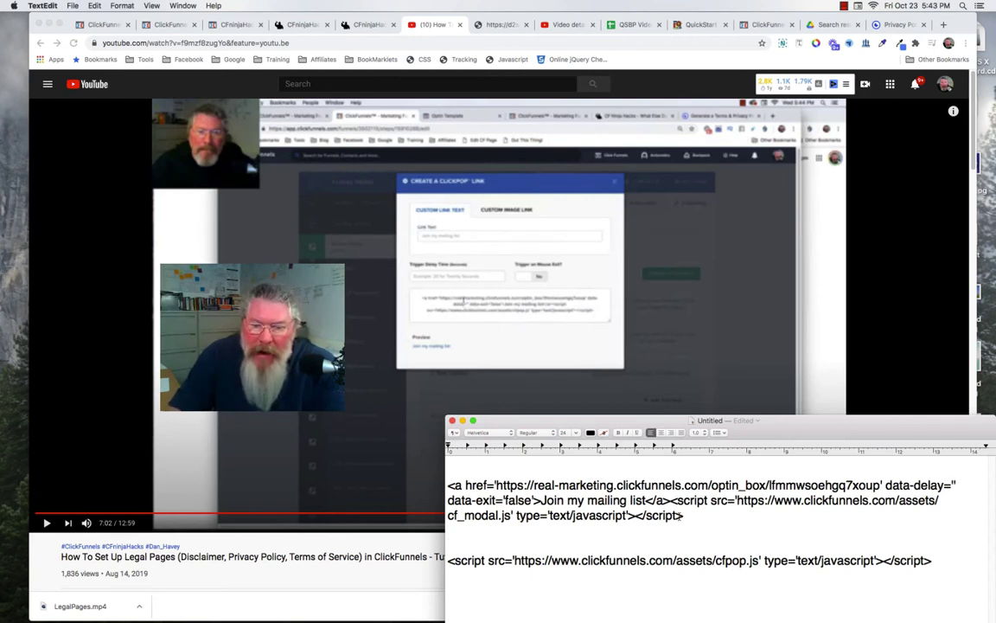
In the TextEdit note, separate the cf_modal.js script from the "Join my mailing list" link with blank lines.
left_click_drag(686, 516, 447, 485)
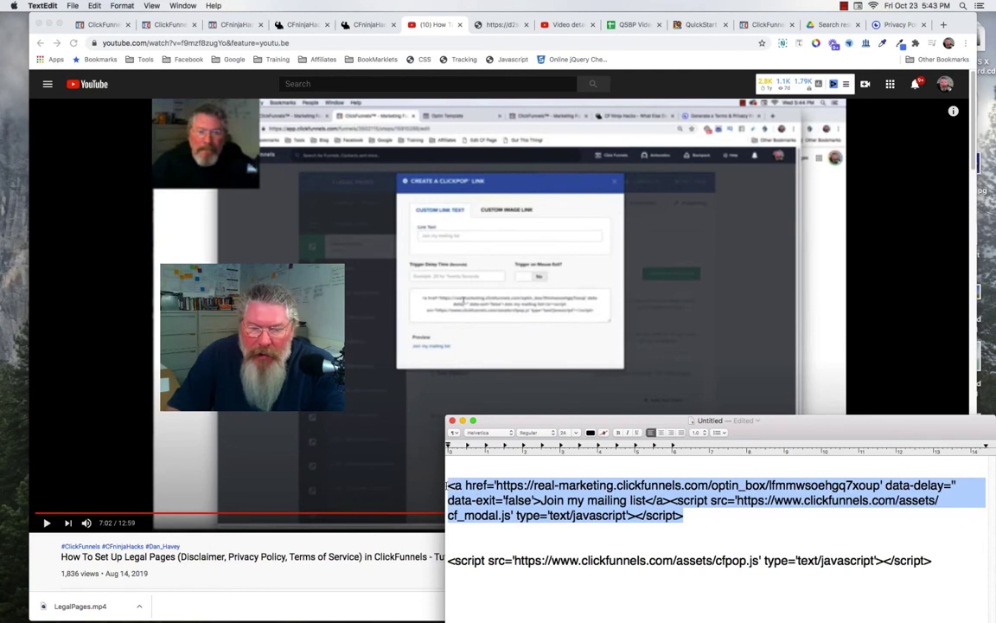
left_click(733, 536)
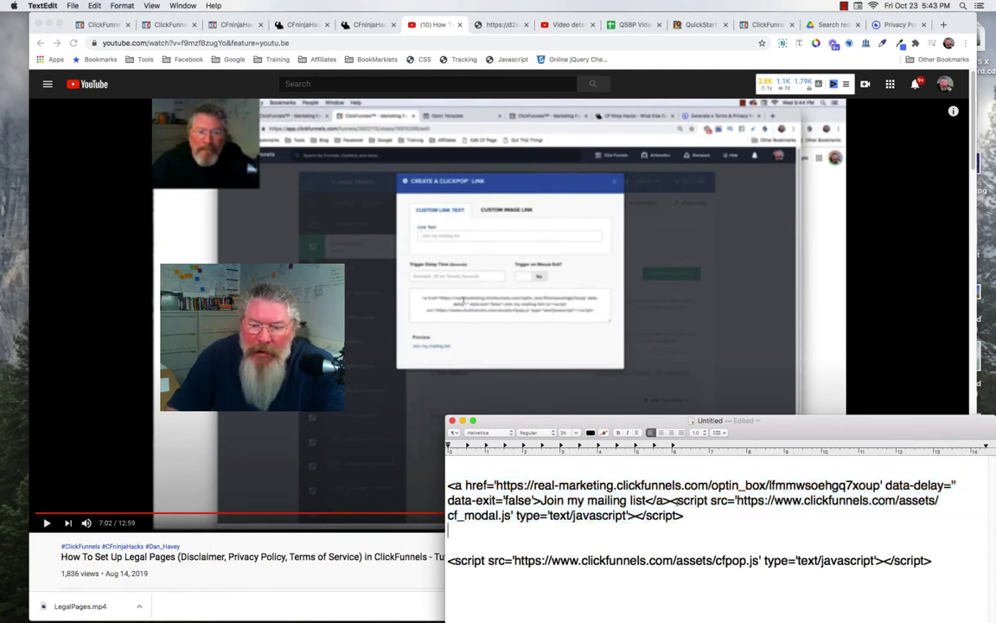
left_click(670, 501)
key("Return")
key("Return")
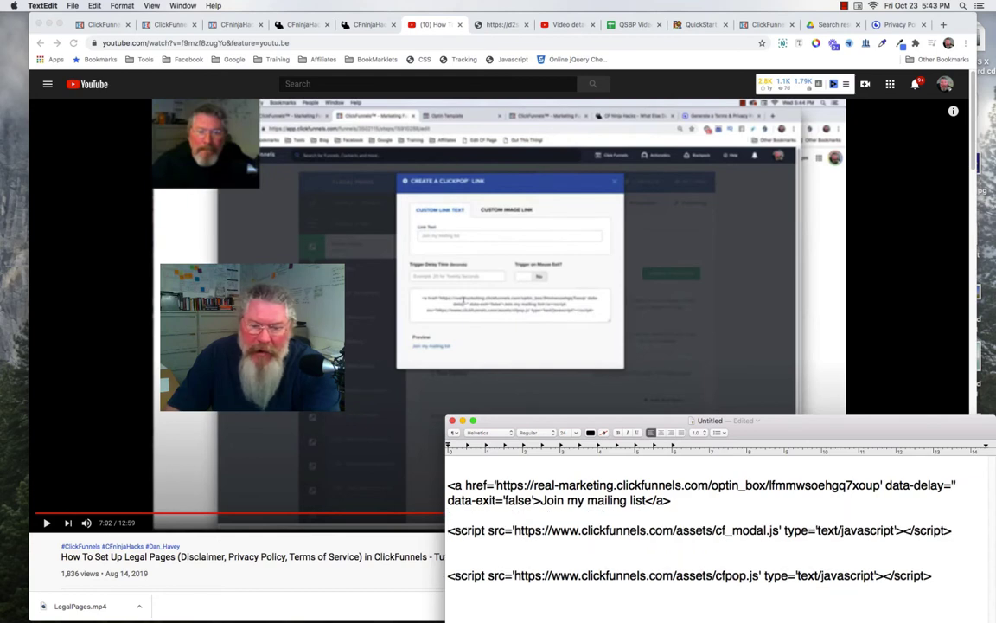
key("Return")
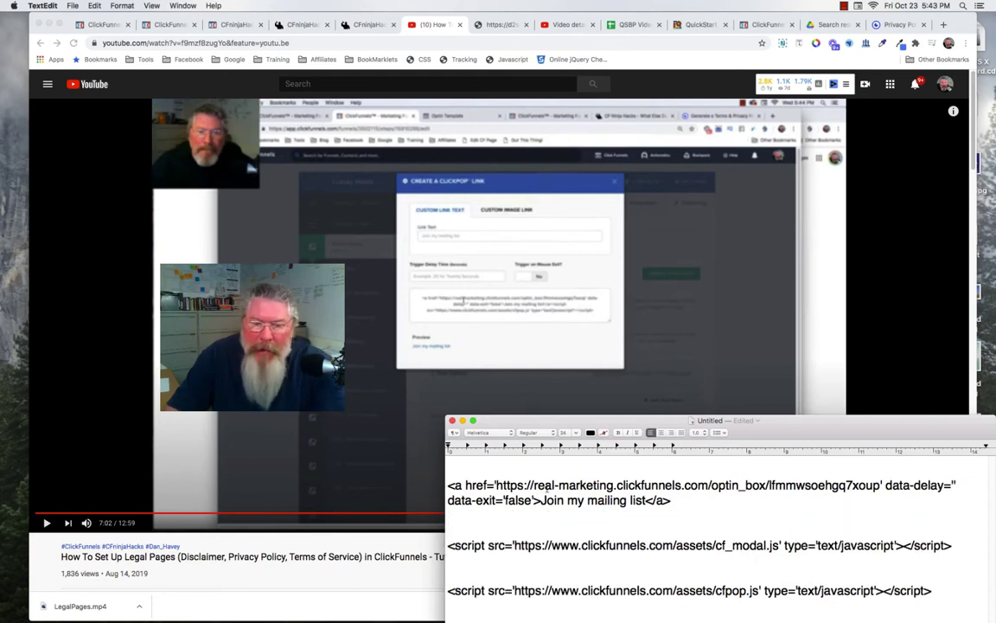
Highlight the mailing list link's URL and the complete cf_modal.js script line in the note.
left_click_drag(497, 485, 881, 486)
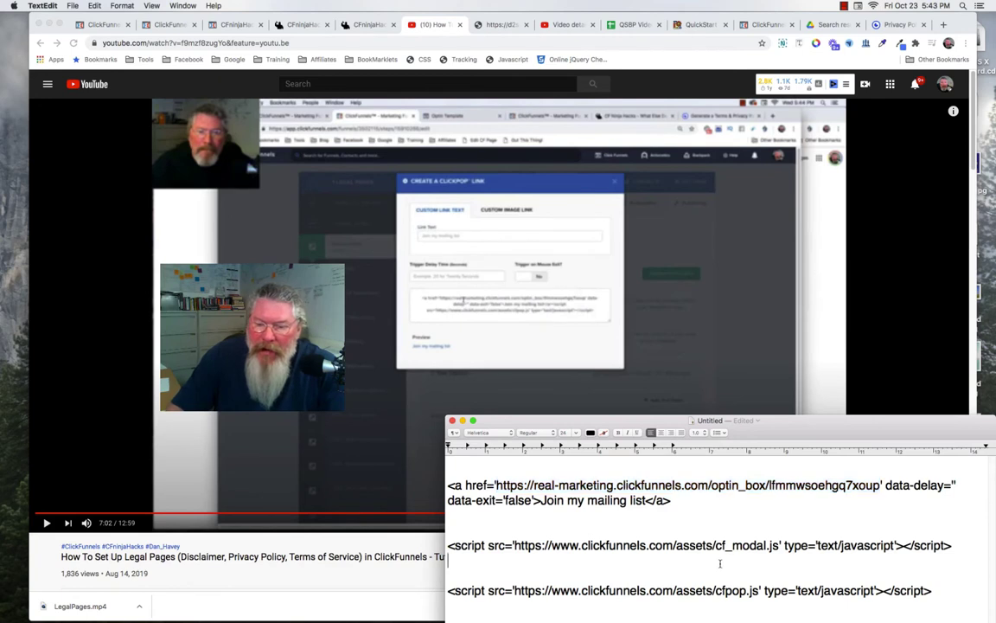
left_click(448, 557)
left_click_drag(449, 547, 952, 546)
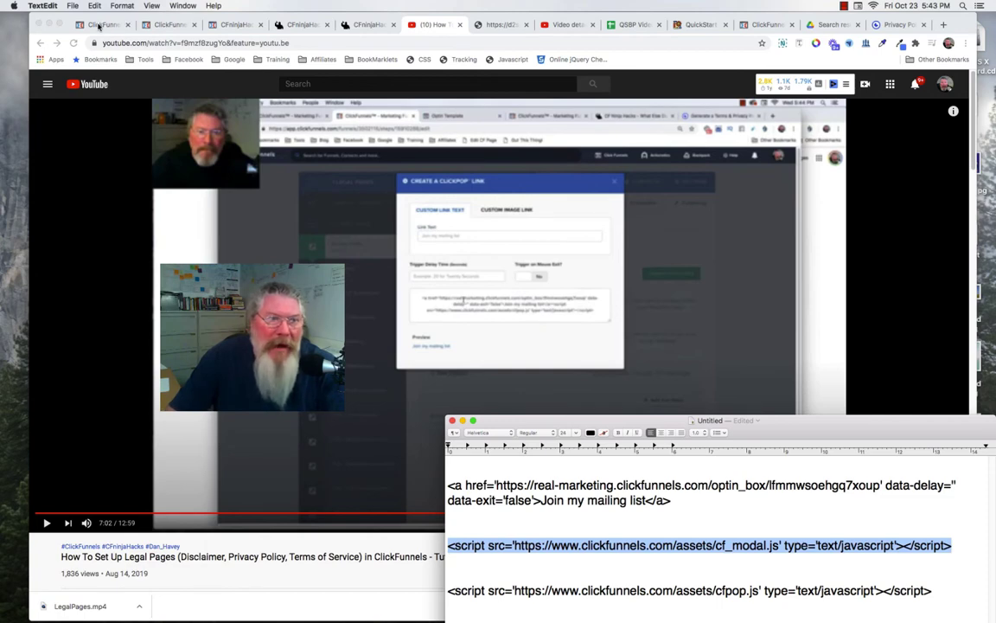
Check the body tracking code in the CFninjaHacks funnel settings, and bring the TextEdit note with the scripts into full view.
left_click(100, 25)
left_click(100, 25)
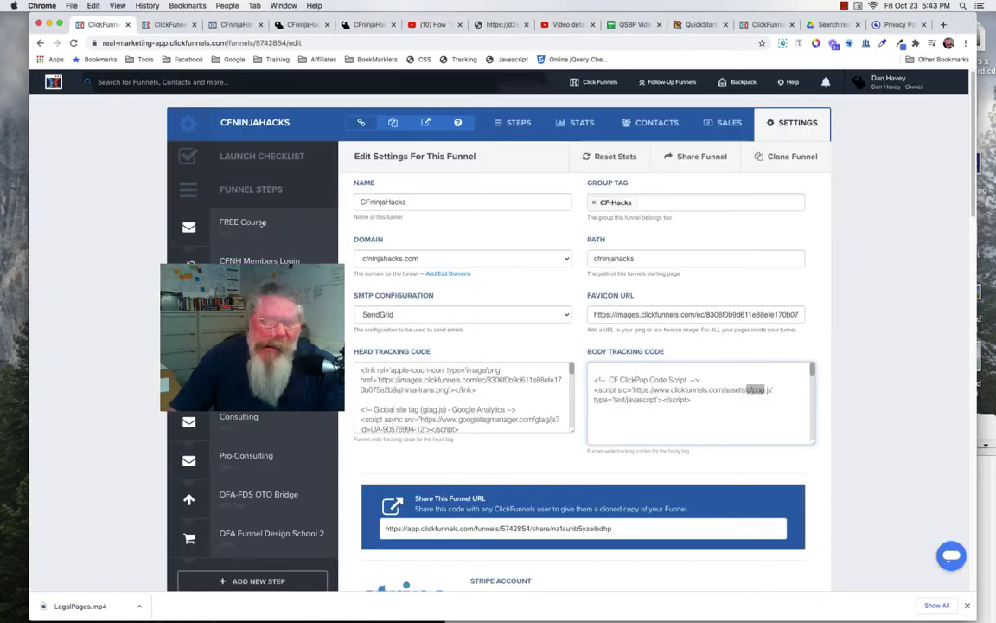
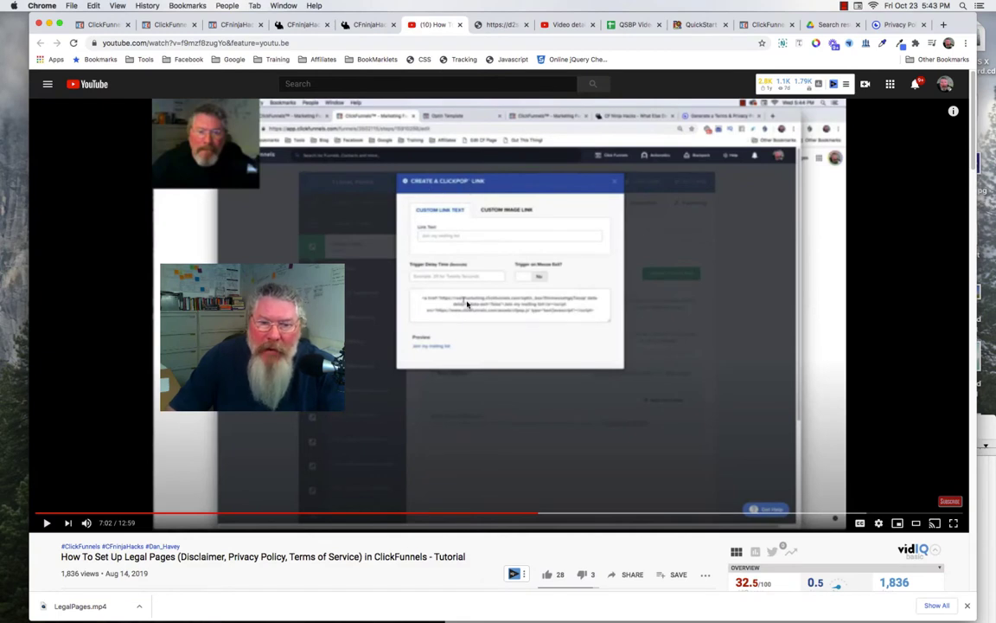
left_click(980, 427)
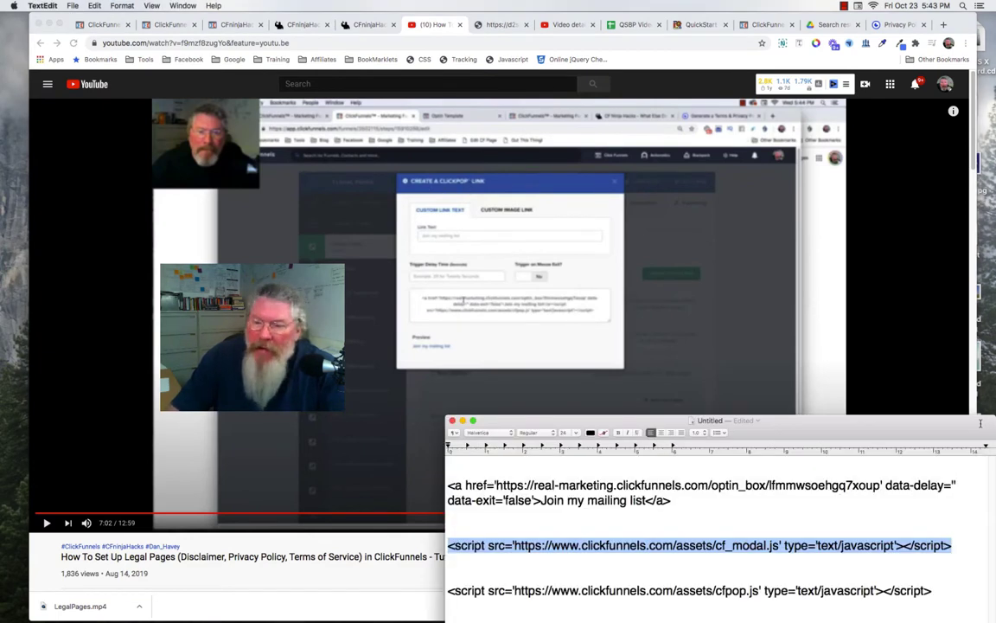
left_click_drag(812, 429, 785, 357)
left_click(759, 550)
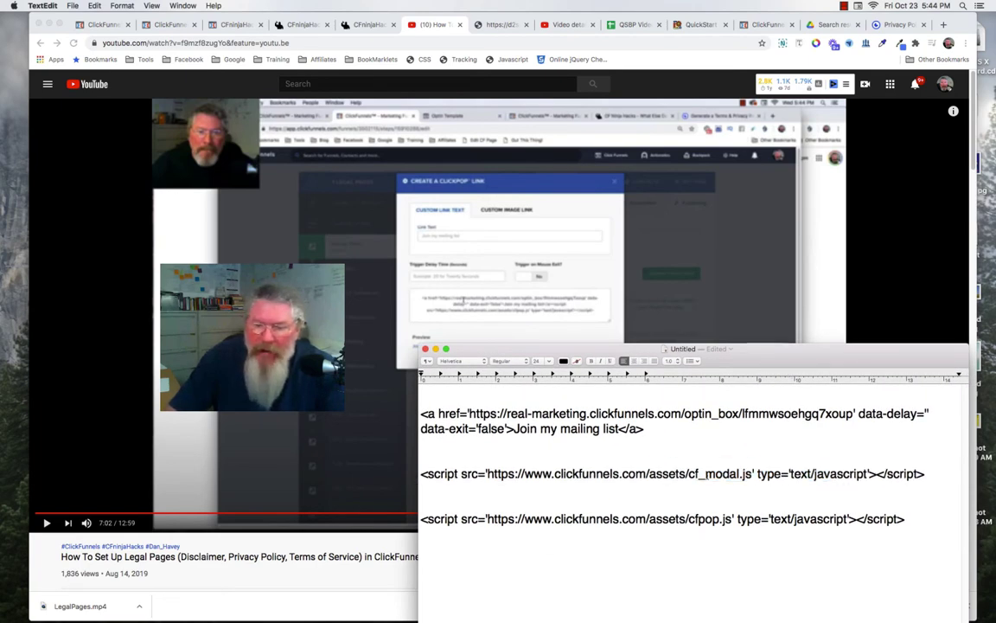
Compare the cf_modal and cfpop script names in the note, and highlight the link text "Join my mailing list".
mouse_move(690, 474)
left_mouse_down()
mouse_move(741, 474)
mouse_move(689, 474)
left_mouse_up()
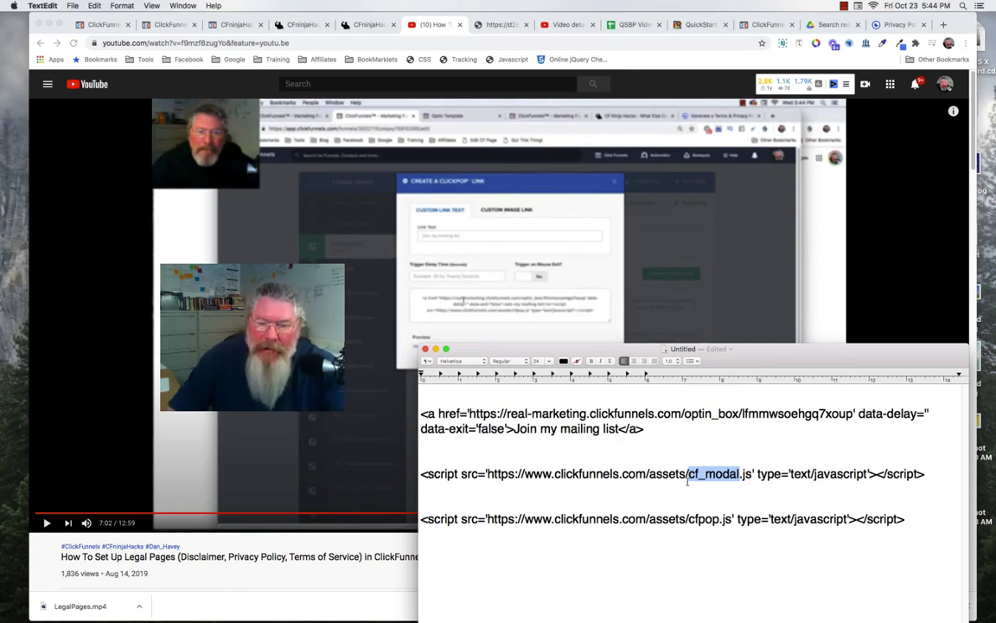
left_click_drag(698, 519, 713, 519)
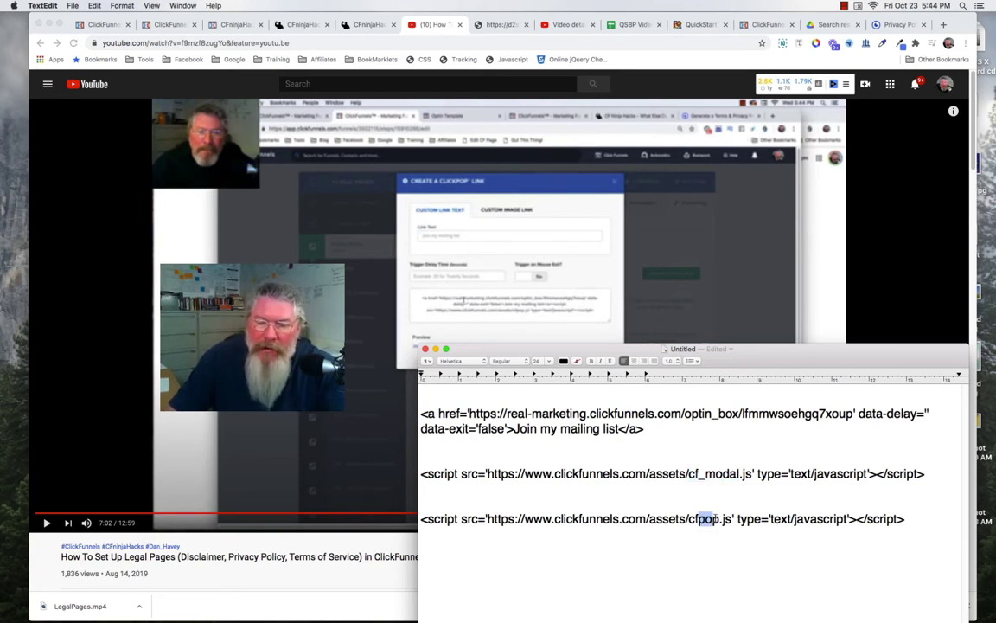
left_click_drag(698, 474, 739, 474)
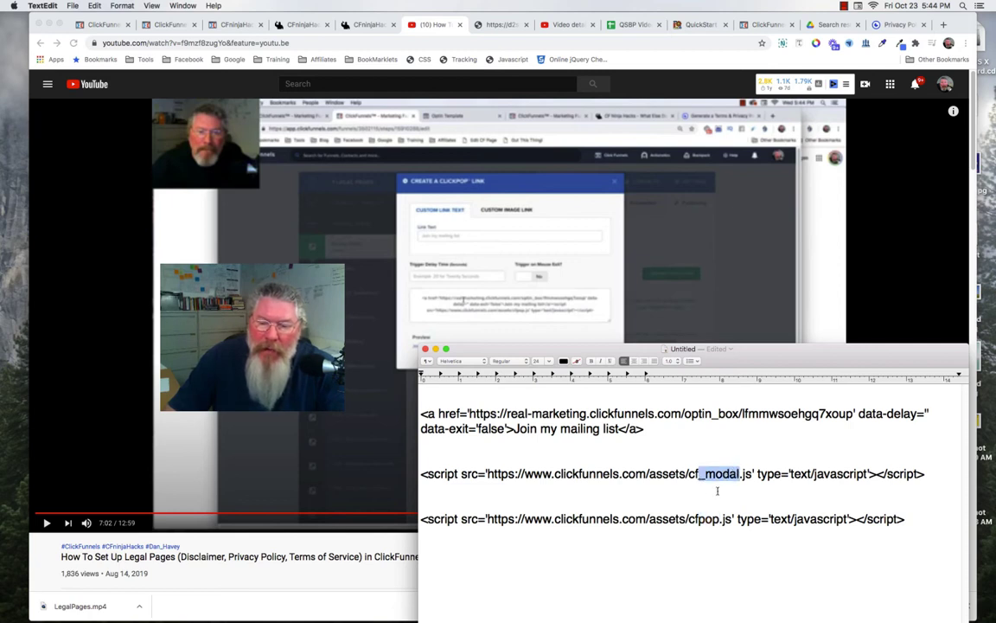
left_click_drag(699, 519, 719, 519)
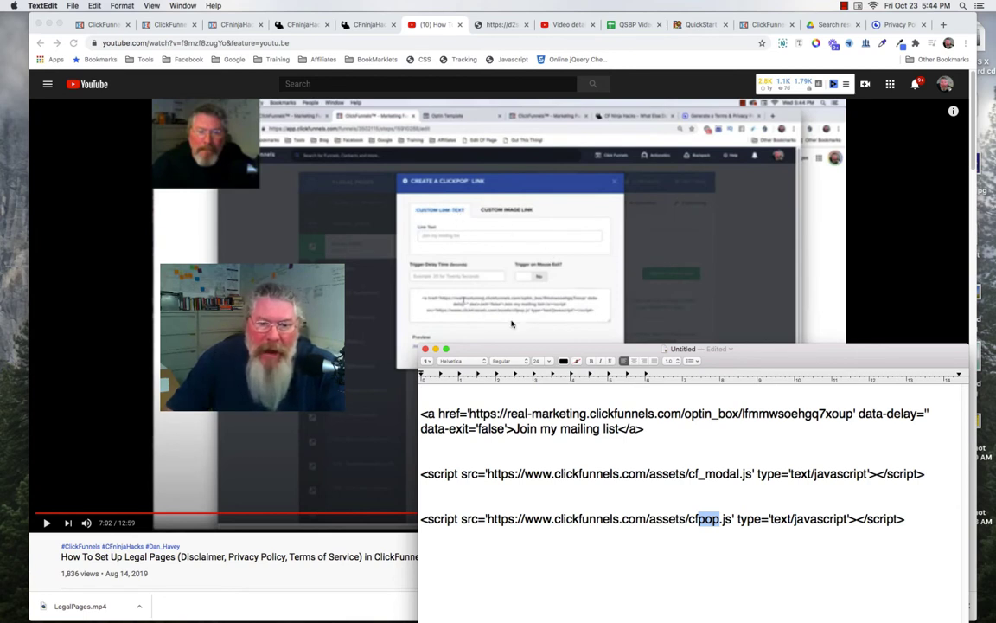
left_click(516, 428)
left_click_drag(516, 429, 619, 428)
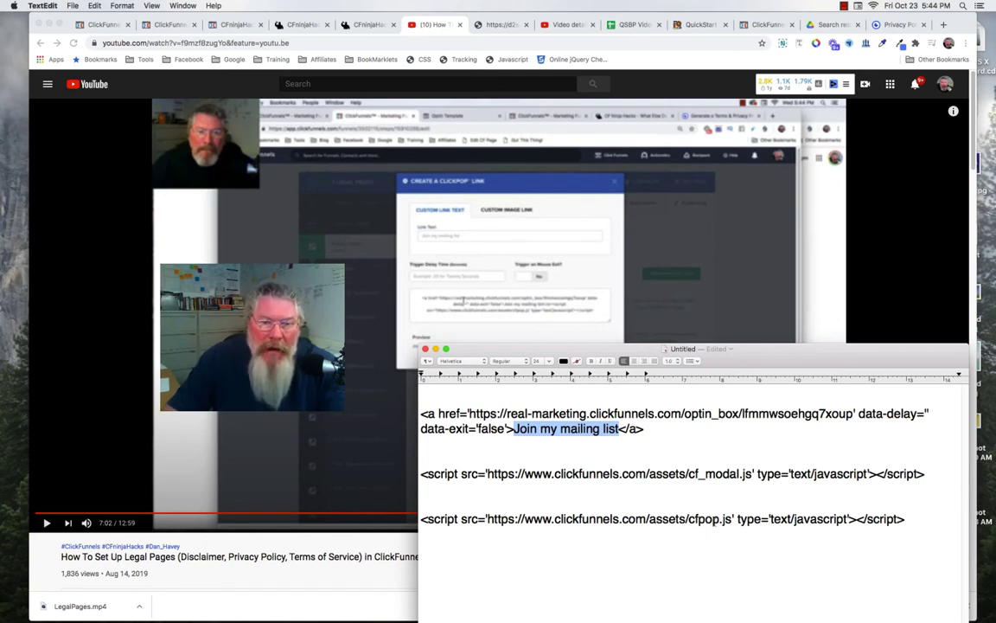
Copy the cf_modal.js script line from the note into the CFninjaHacks funnel's body tracking code, below the cfpop.js script.
left_click_drag(927, 475, 423, 471)
key("super+c")
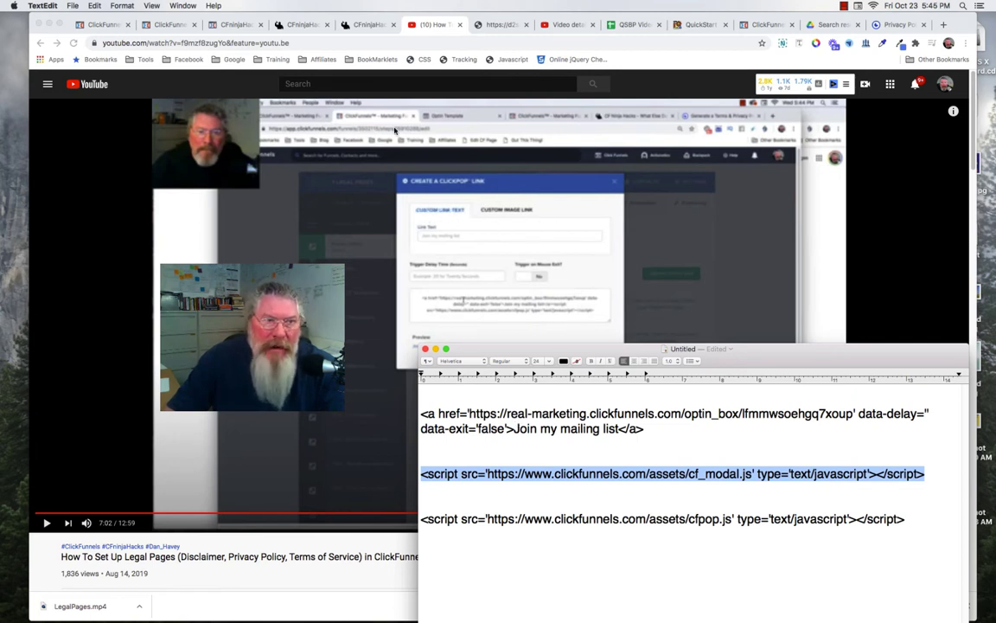
left_click(108, 27)
left_click(109, 27)
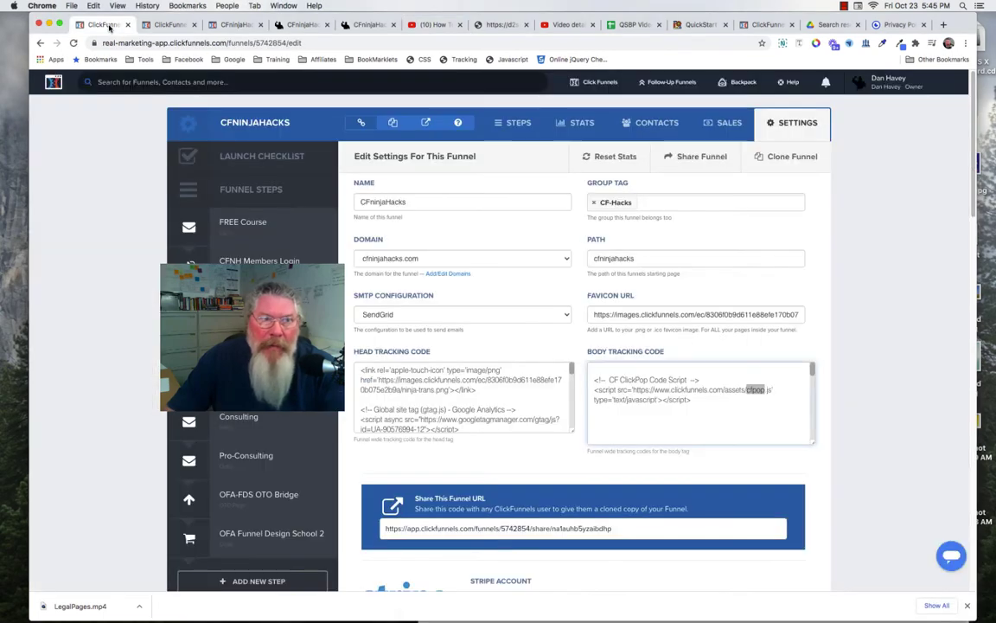
left_click(616, 415)
key("super+v")
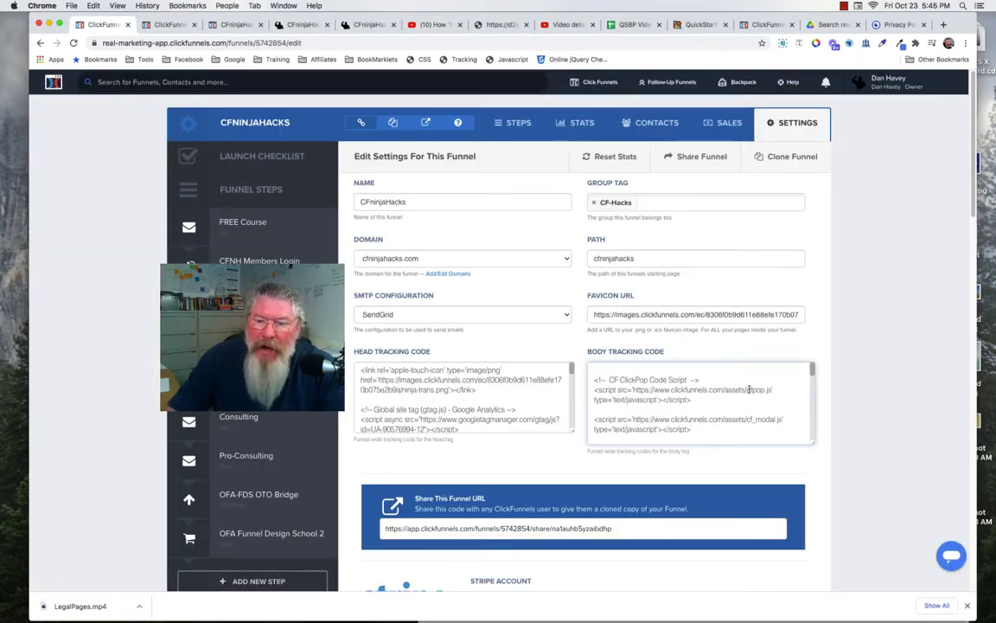
Highlight cfpop in the body tracking code, and compare the cf_modal and cfpop names in the note once more.
double_click(753, 390)
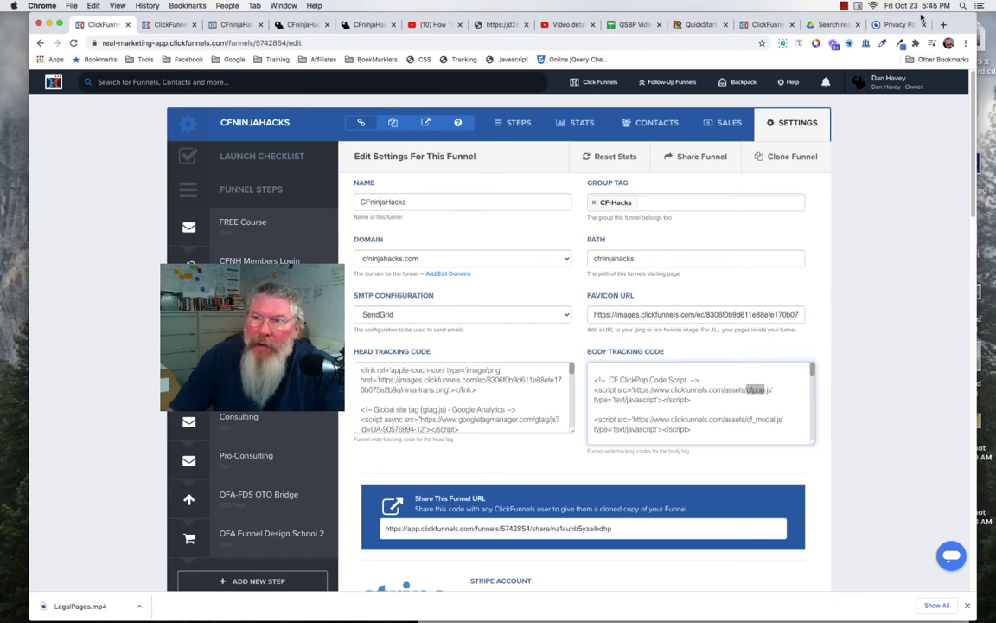
left_click_drag(922, 17, 880, 17)
left_click(958, 352)
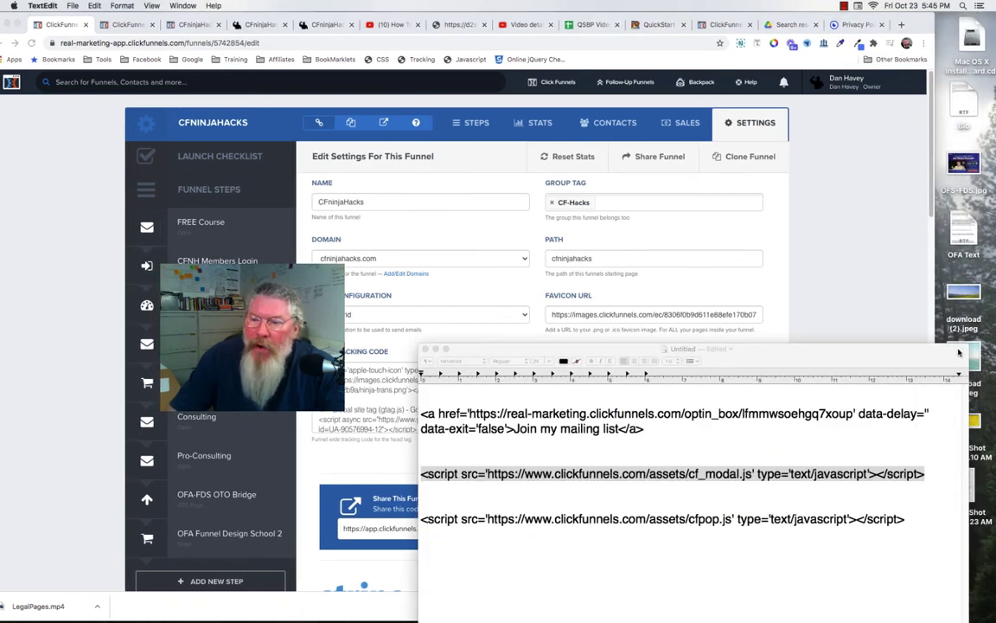
left_click_drag(959, 352, 948, 336)
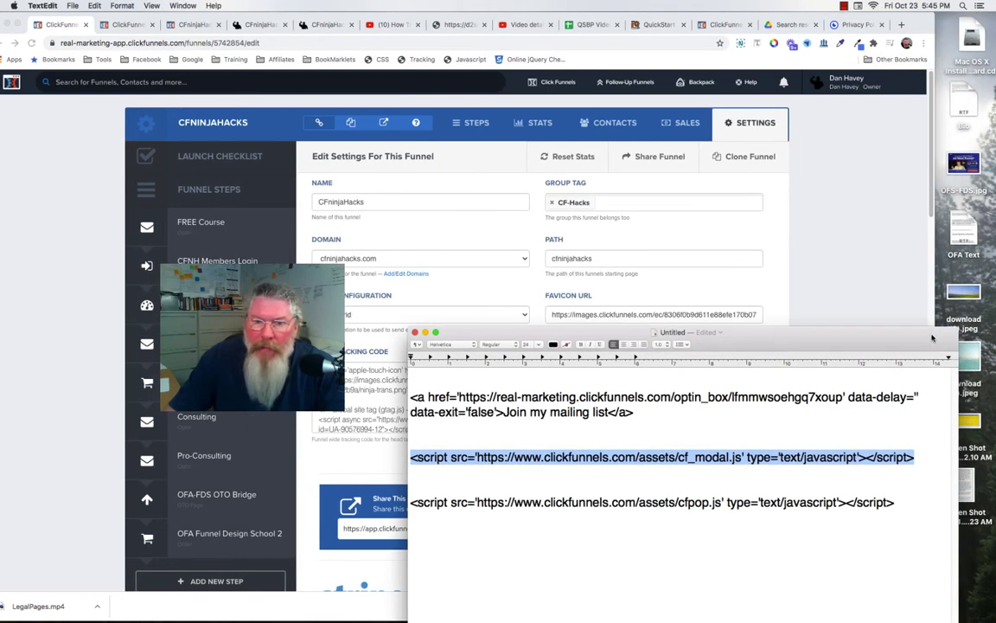
left_click(390, 26)
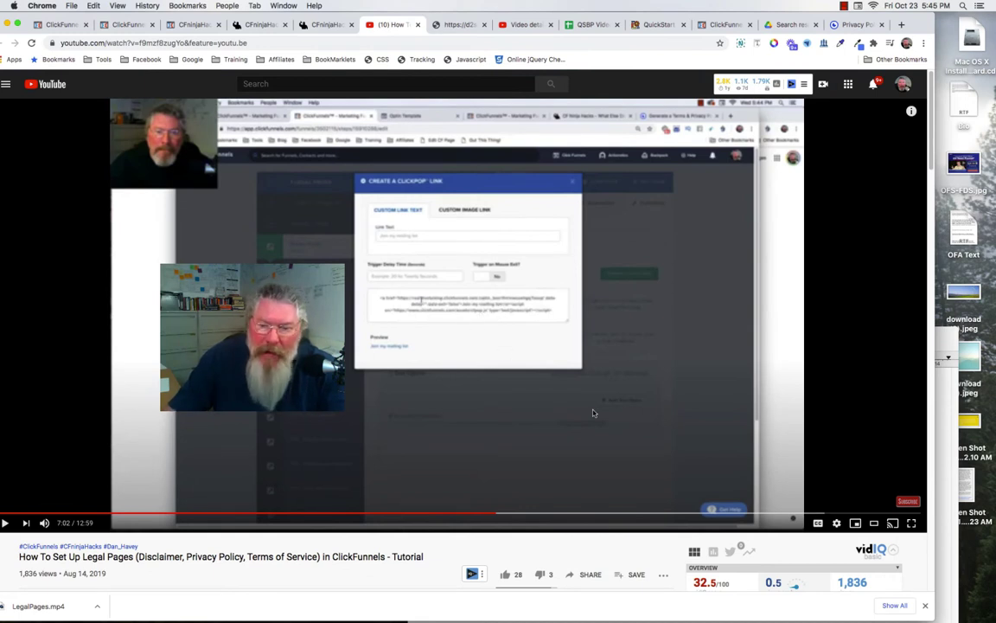
left_click(936, 345)
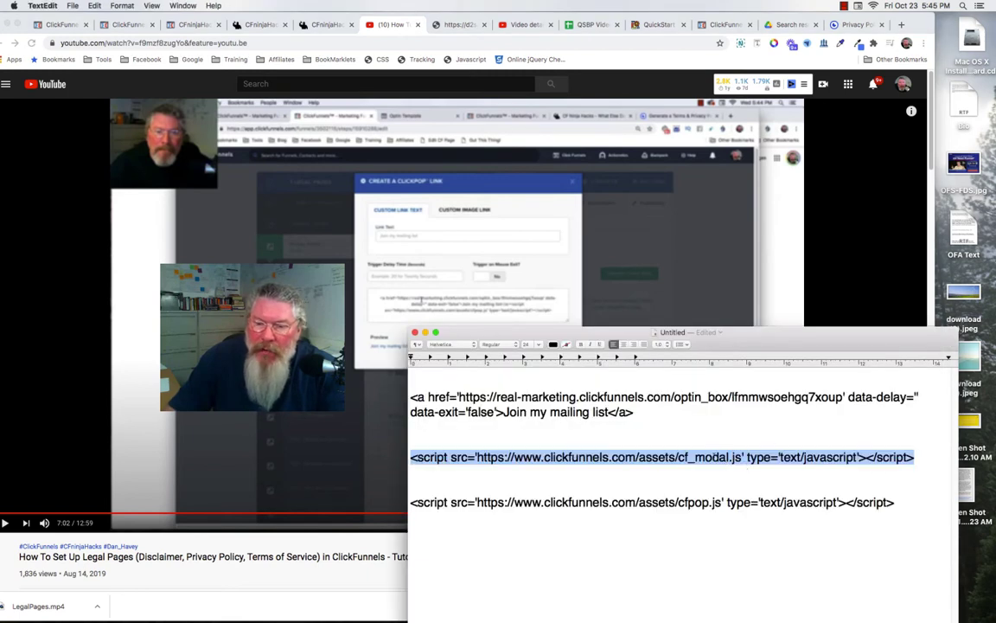
left_click_drag(689, 457, 732, 456)
left_click_drag(687, 502, 710, 502)
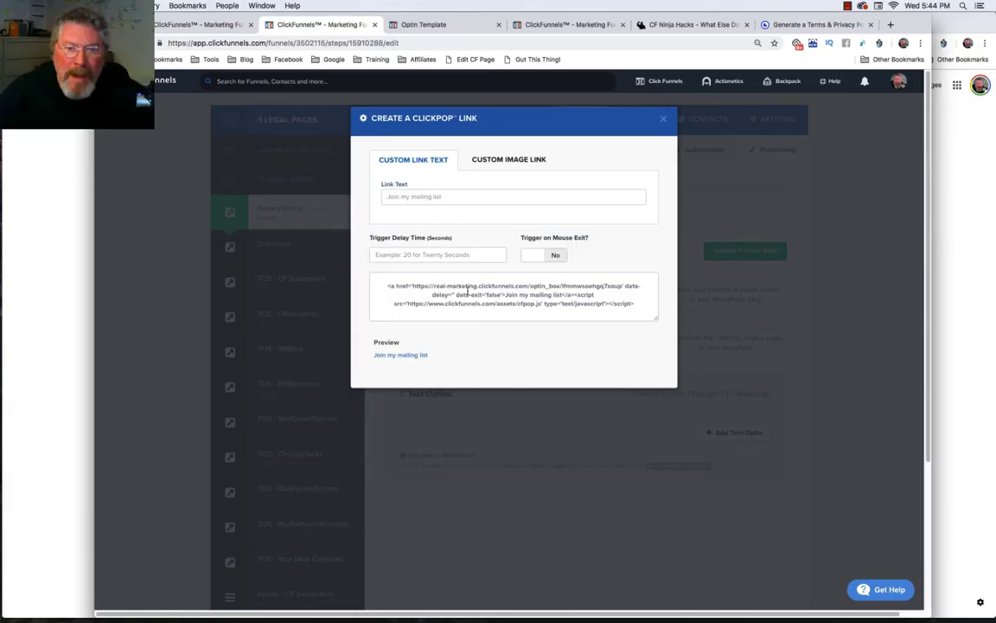
Copy the full ClickPop code of the Privacy Policy step and paste it into a new plain-text TextEdit document.
triple_click(467, 291)
key("super+c")
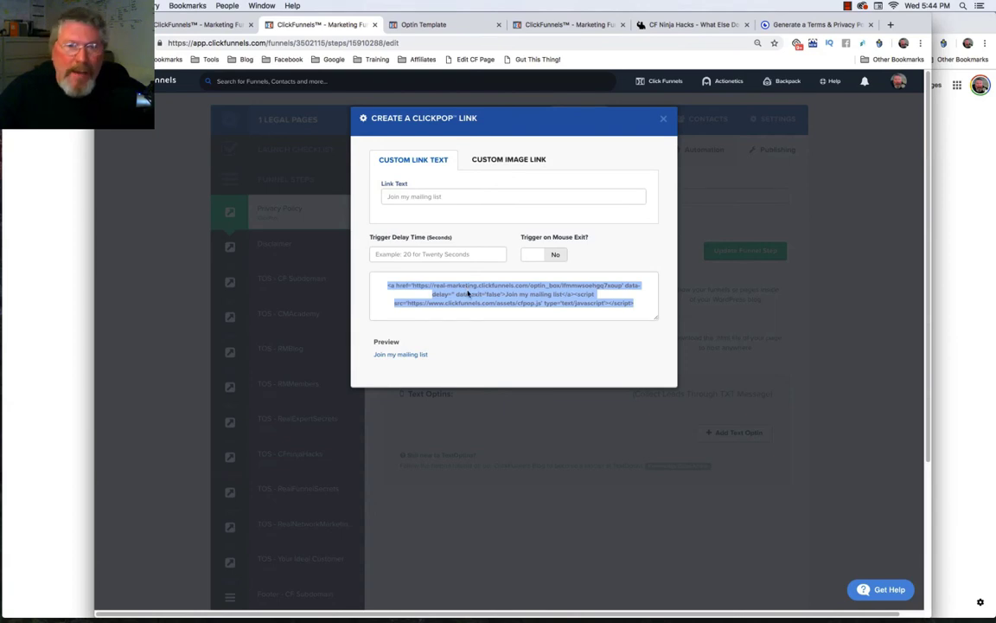
mouse_move(4, 318)
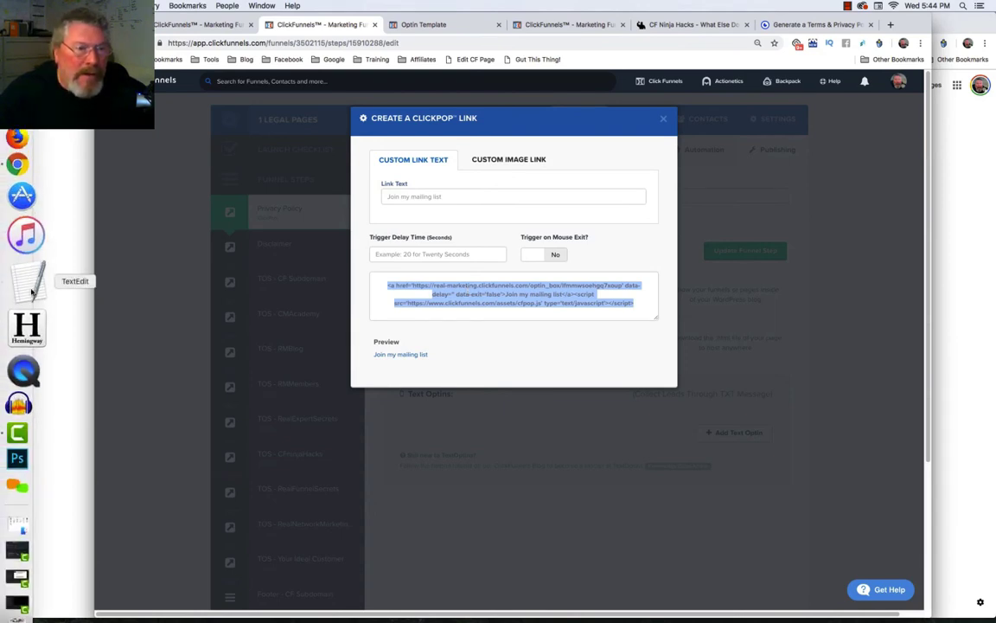
left_click(31, 292)
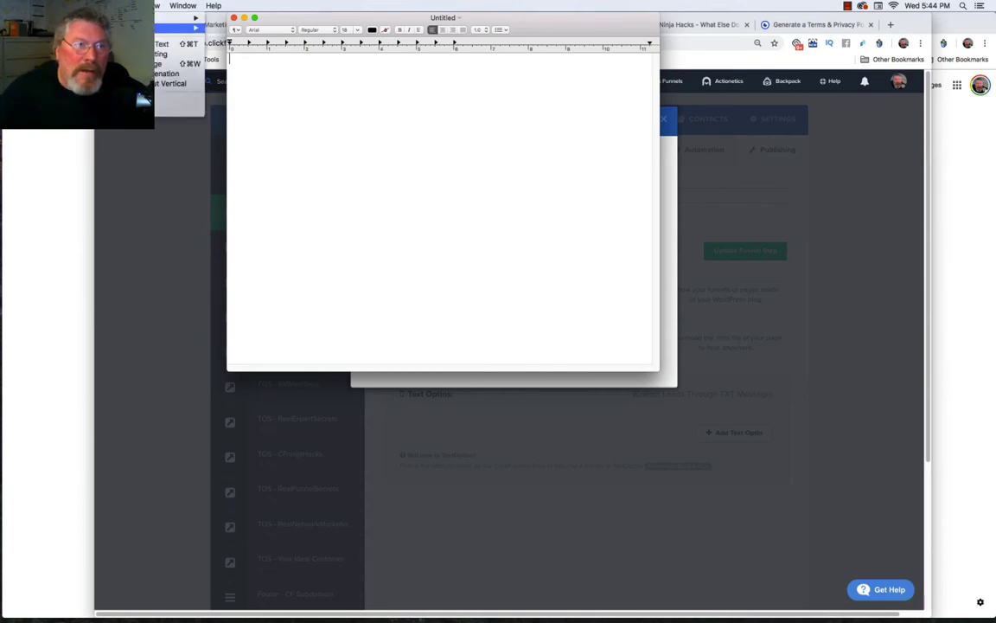
key("super+shift+t")
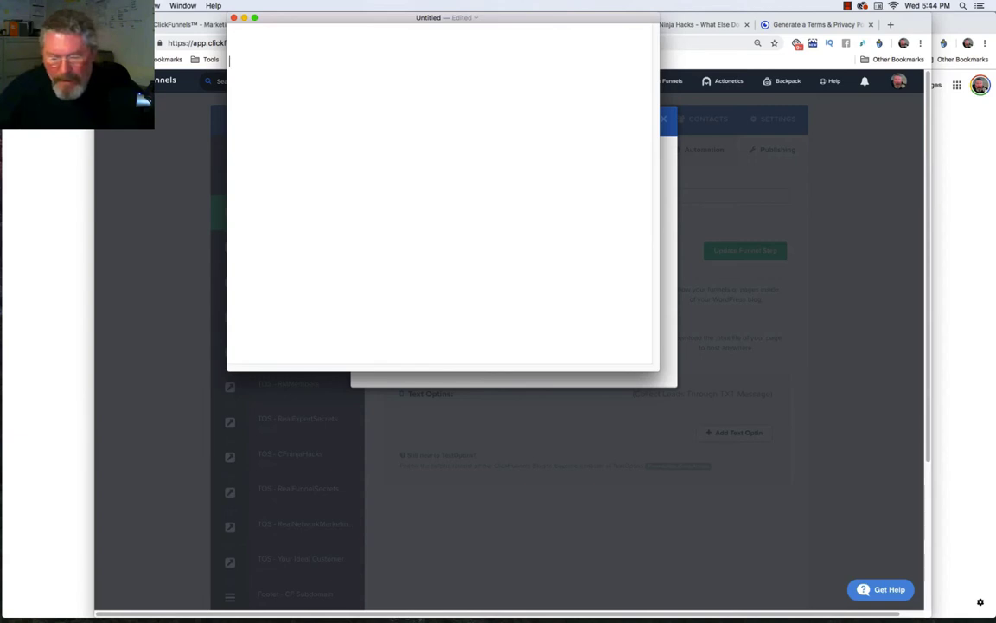
key("super+v")
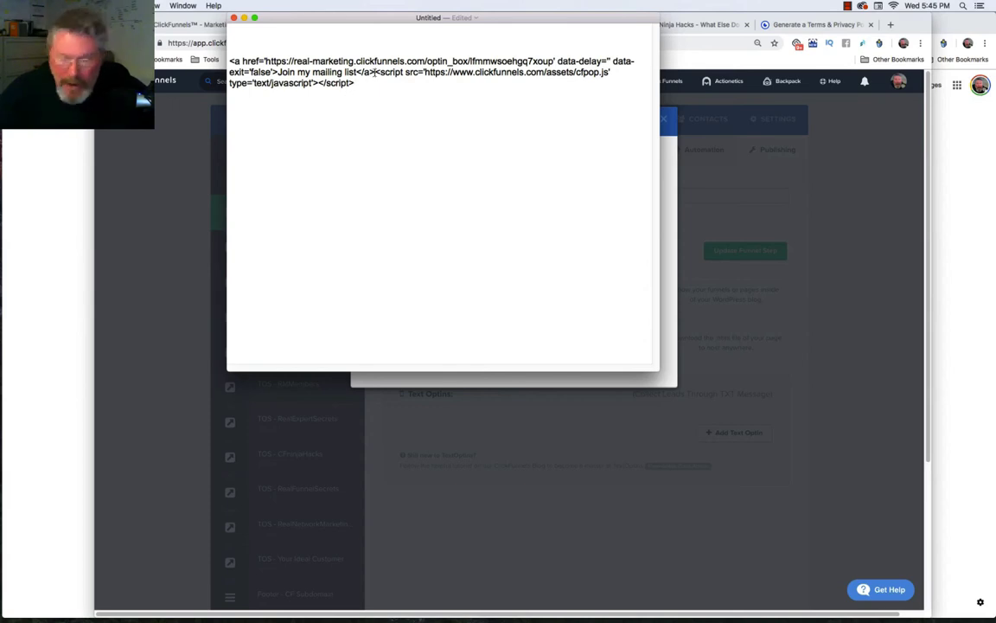
Separate the cfpop.js script from the "Join my mailing list" link with blank lines, and highlight the script line.
key("Return")
key("Return")
key("Return")
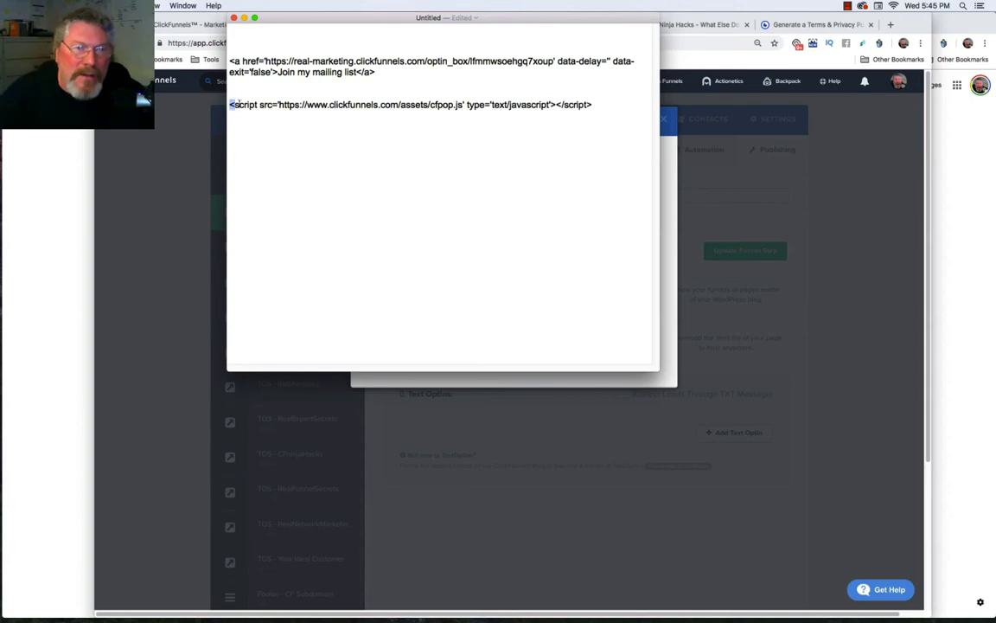
left_click_drag(216, 93, 599, 105)
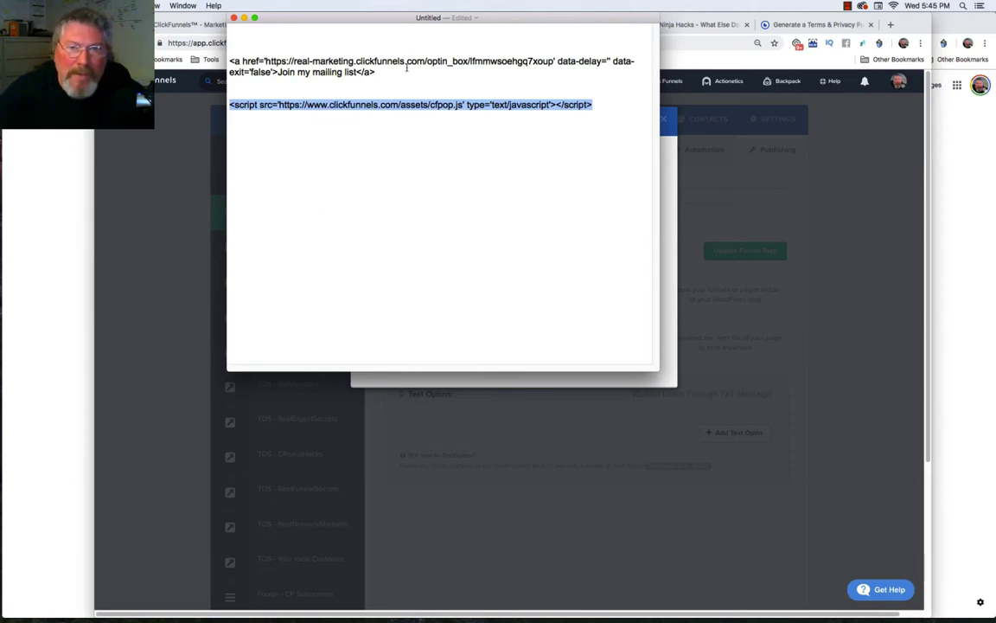
key("Up")
key("Up")
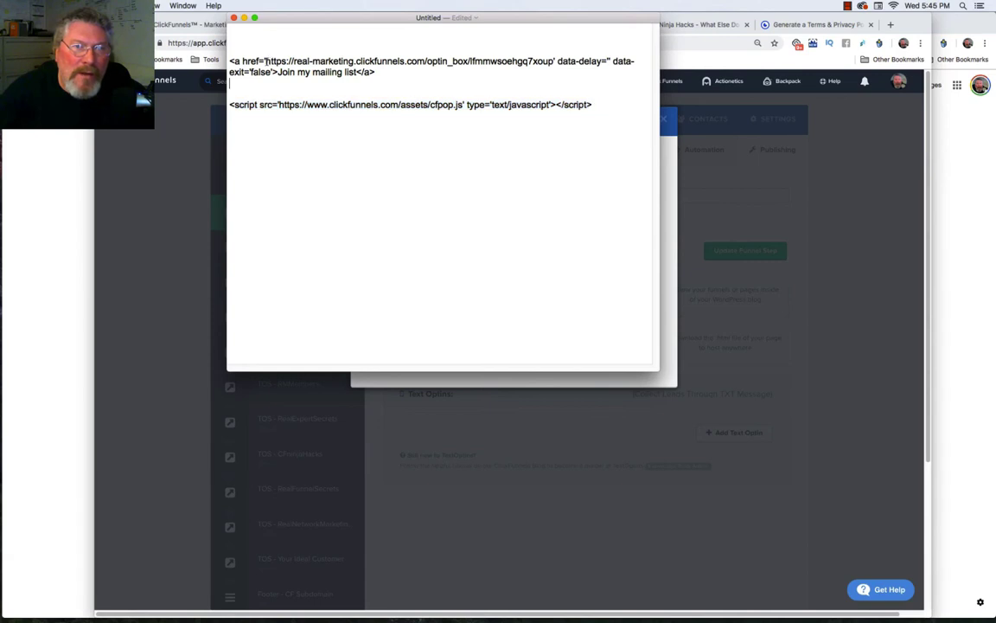
Copy the mailing list link's URL from the document and set it as the Privacy link's URL in the Optin Template's footer navigation.
left_click_drag(265, 62, 553, 63)
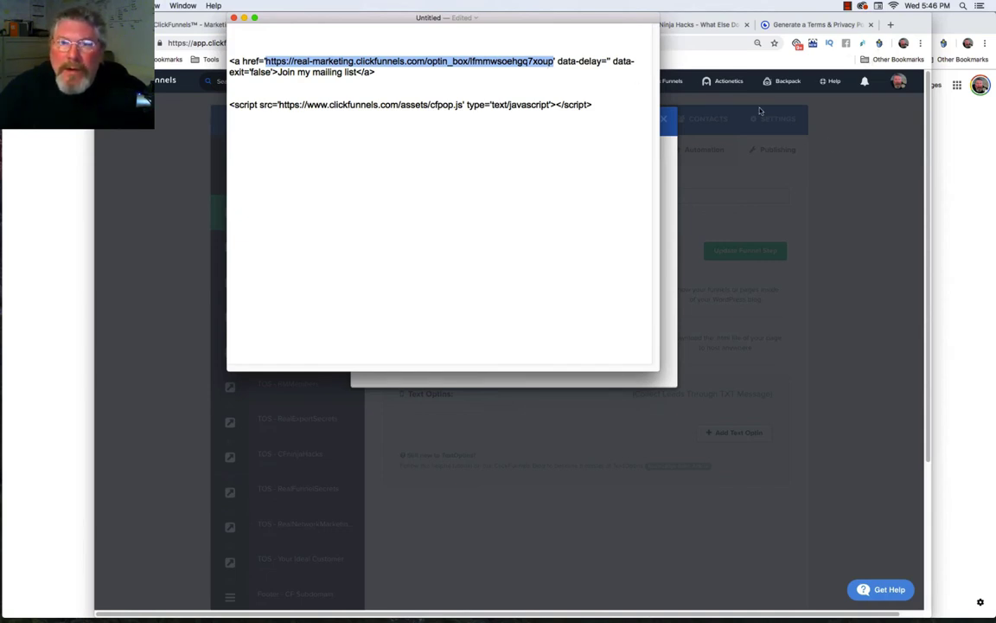
left_click_drag(552, 22, 387, 164)
left_click(443, 25)
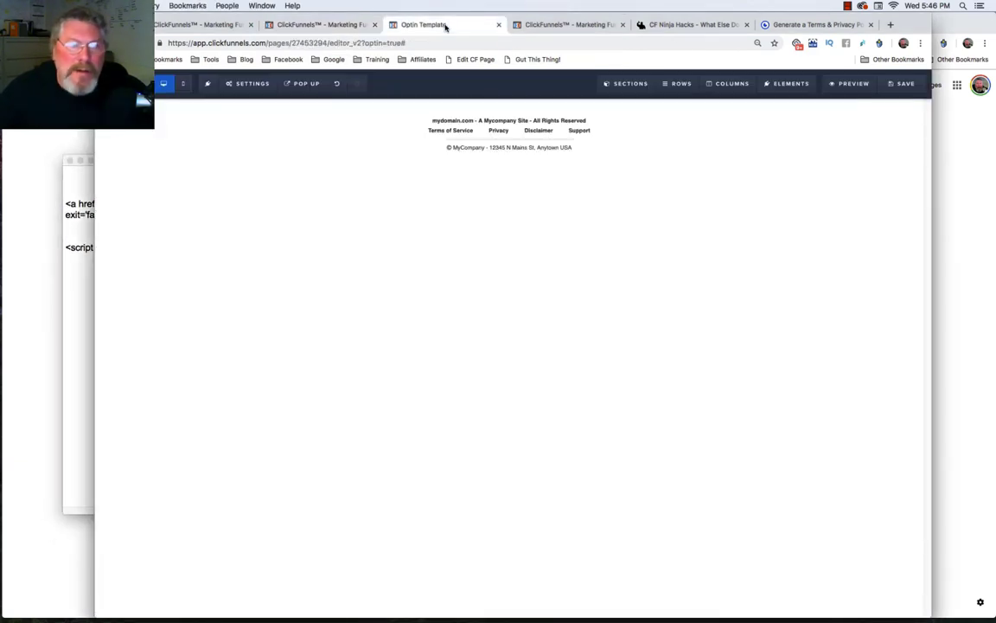
left_click(319, 24)
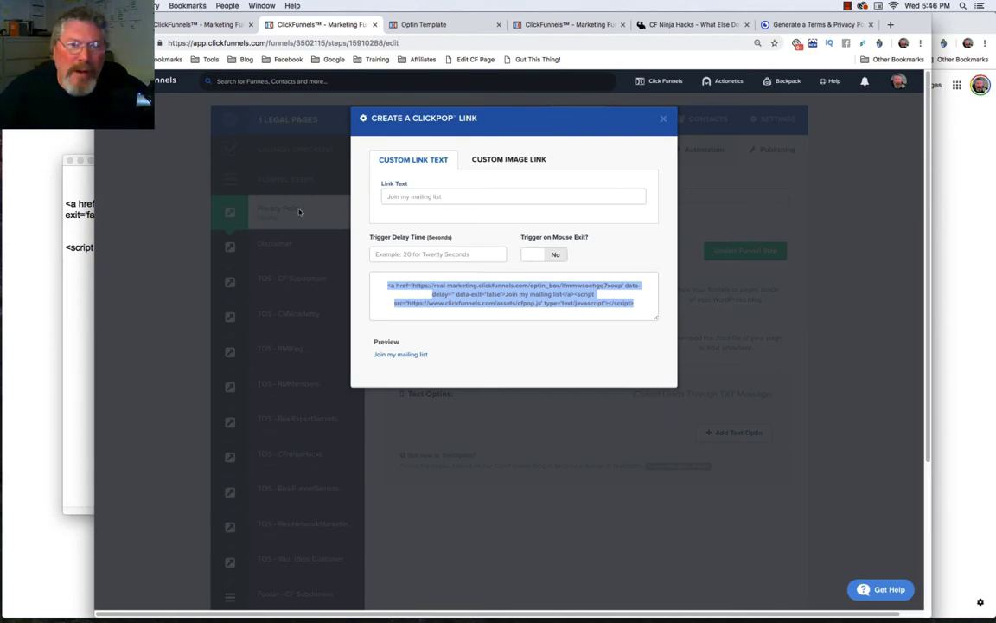
left_click(443, 25)
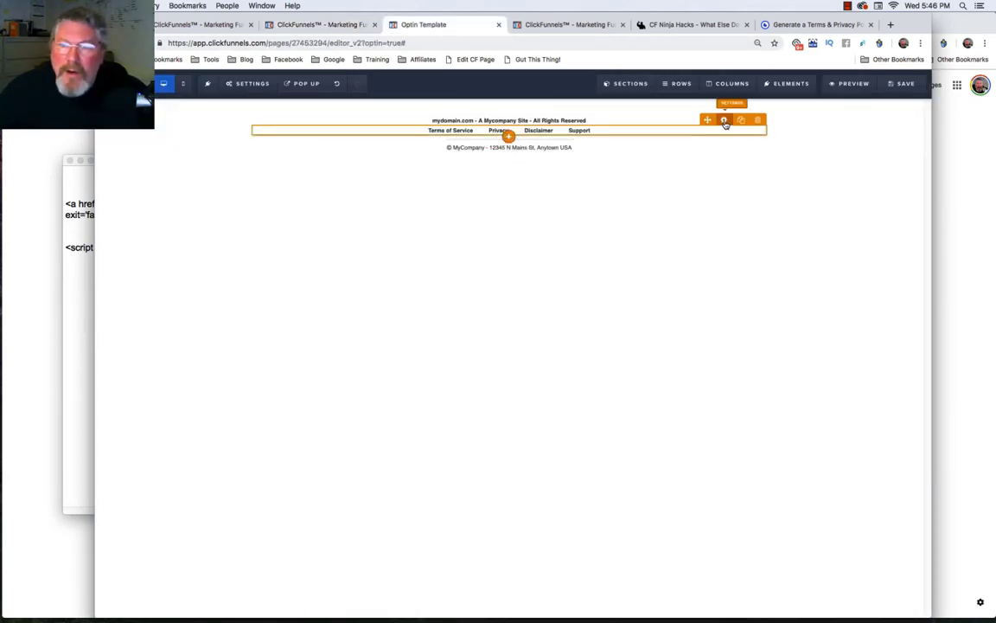
left_click(725, 121)
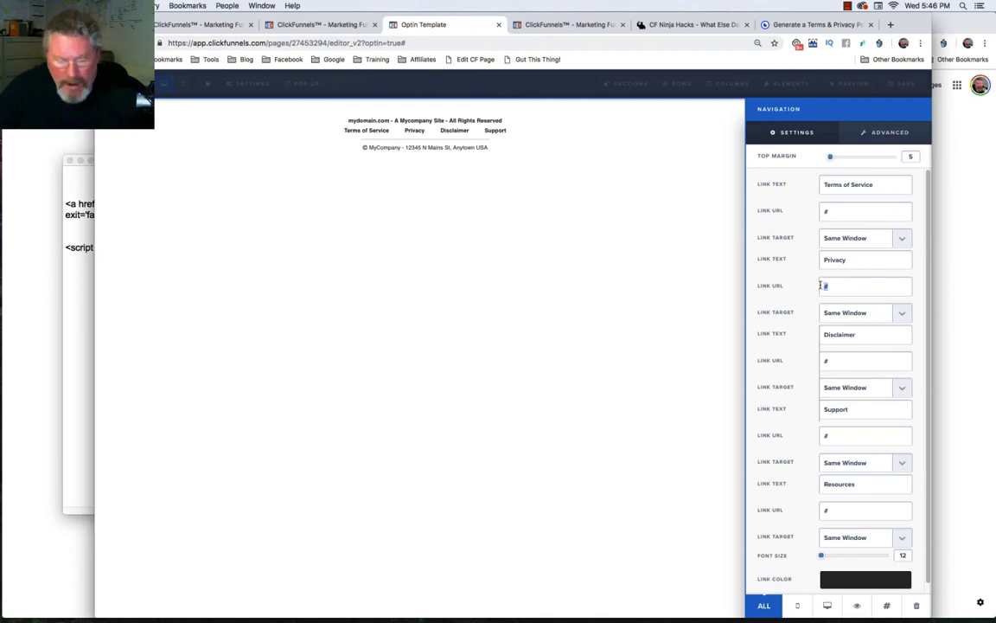
key("super+v")
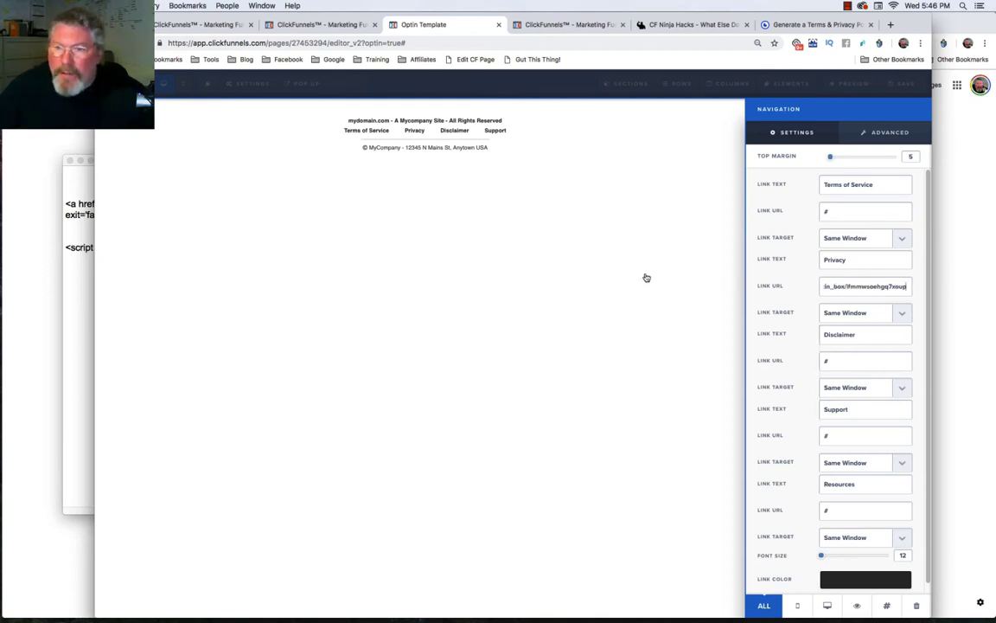
left_click(594, 276)
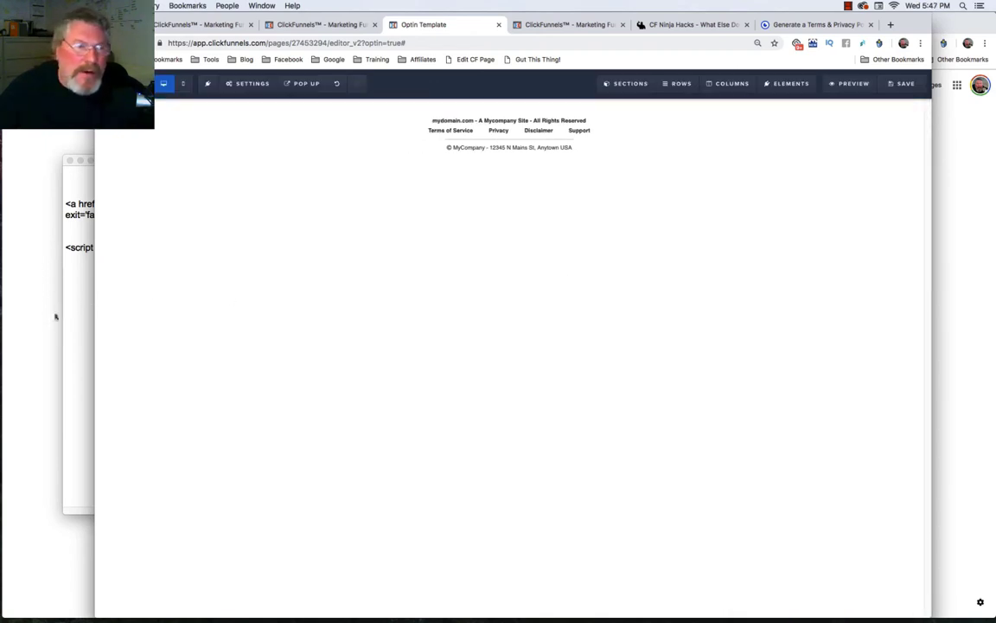
Copy the complete cfpop.js script line from the document, then save the footer page and return to its funnel step.
left_click(75, 279)
left_click_drag(431, 248, 236, 248)
left_click_drag(136, 246, 66, 248)
key("super+c")
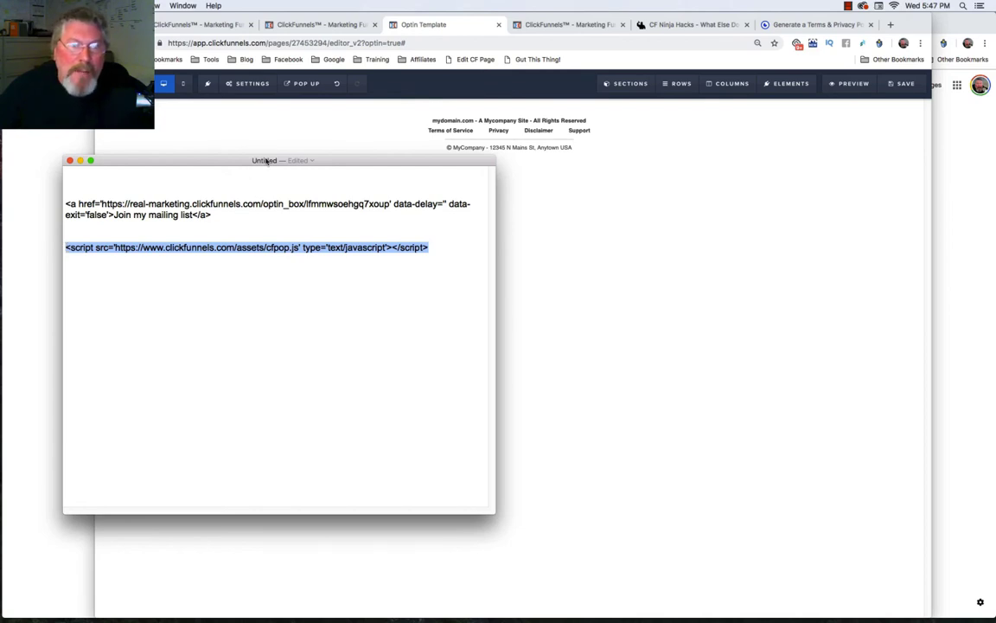
left_click(300, 132)
left_click(904, 84)
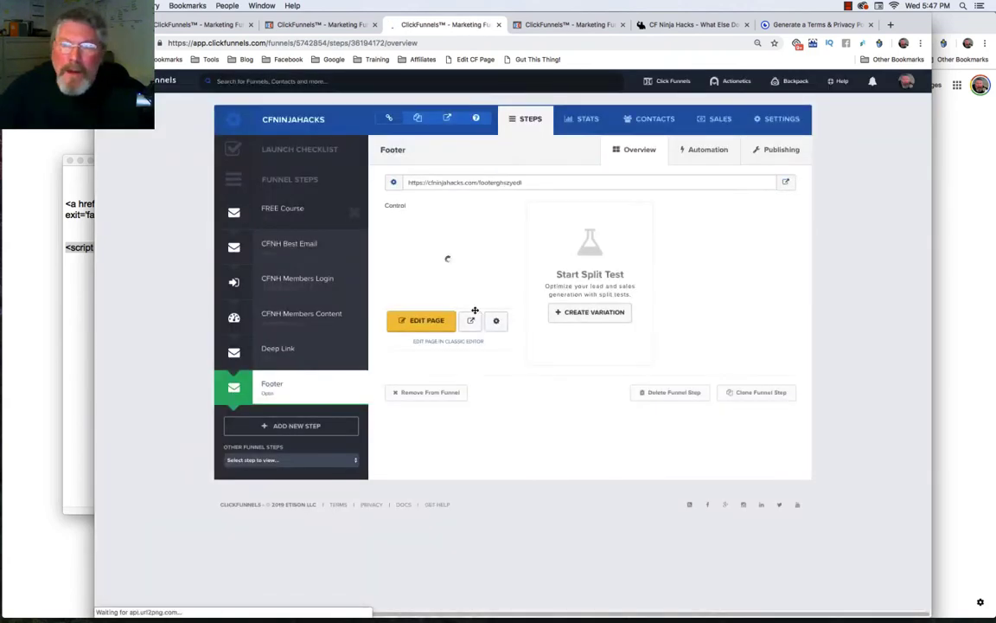
Open the funnel's settings, enlarge the Body Tracking Code field, and paste the cfpop.js script below the existing code.
left_click(776, 120)
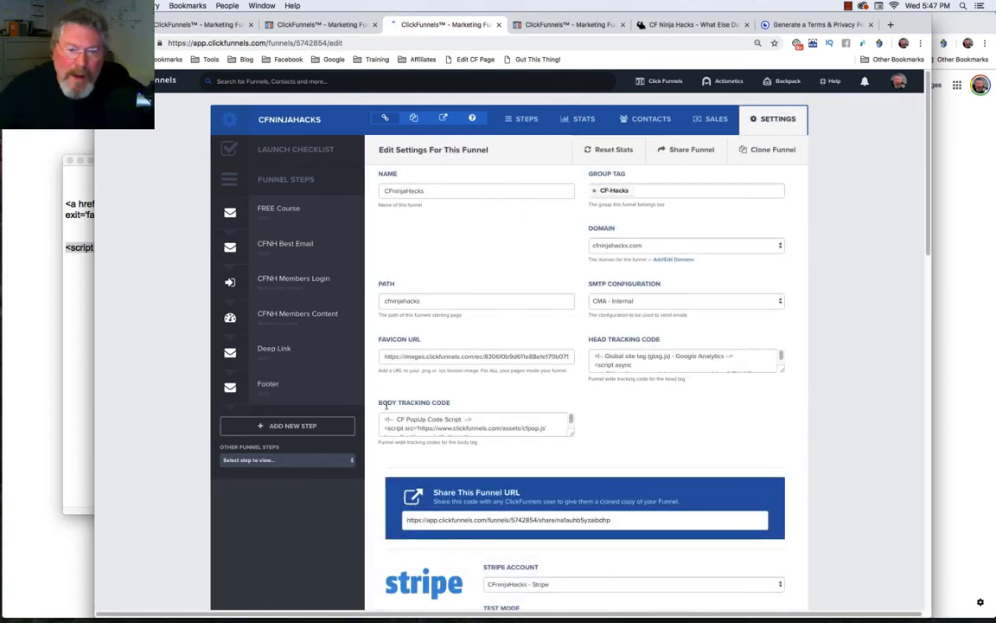
left_click_drag(570, 432, 582, 484)
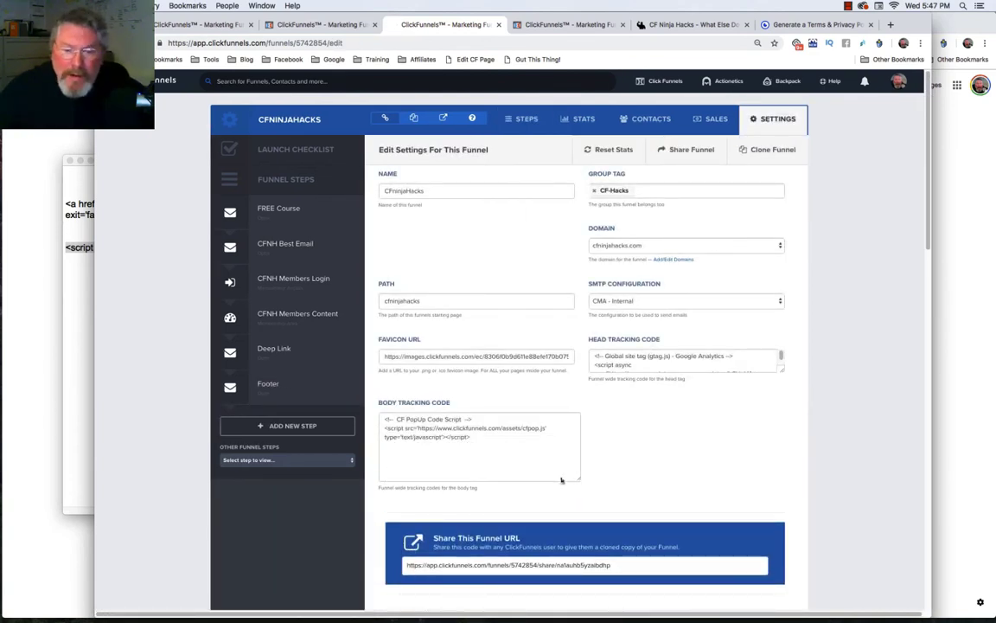
left_click(473, 438)
key("Return")
key("Return")
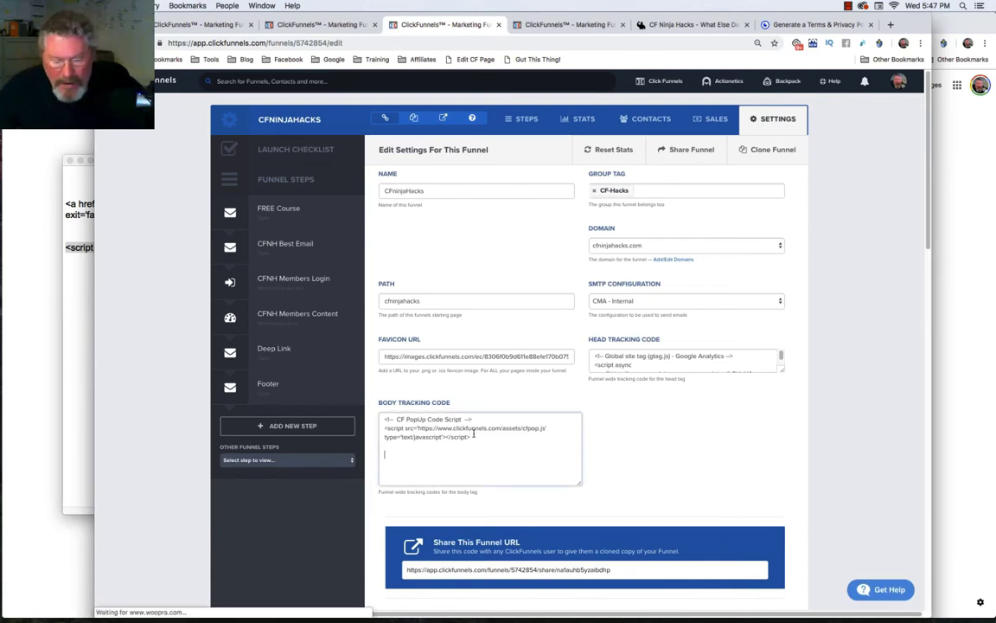
key("super+v")
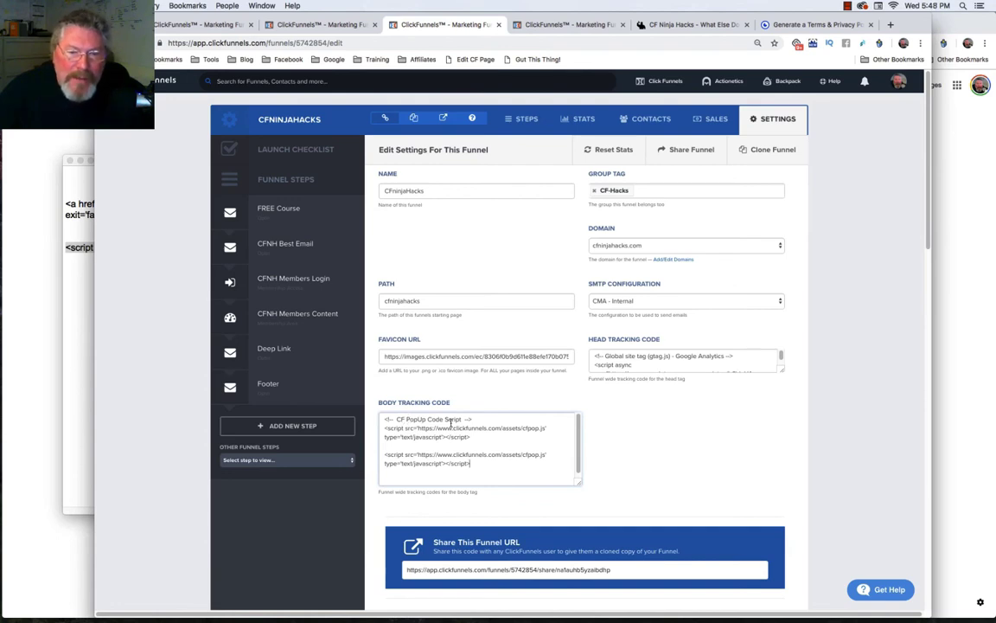
Delete the duplicate cfpop.js script from the Body Tracking Code, and highlight the "CF PopUp Code Script" comment above the original.
left_click_drag(475, 465, 385, 457)
key("BackSpace")
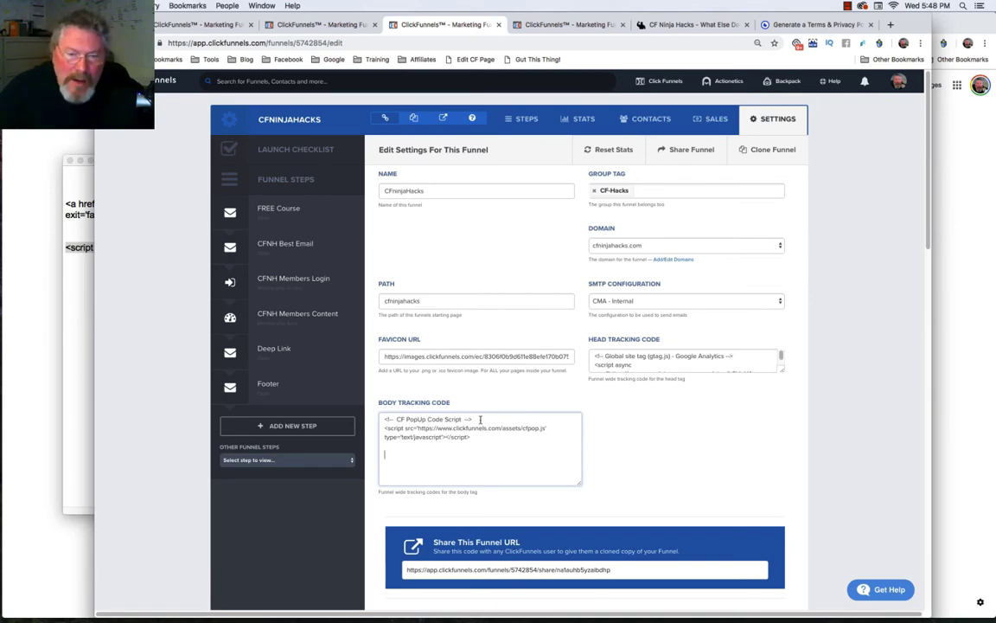
left_click_drag(474, 418, 383, 418)
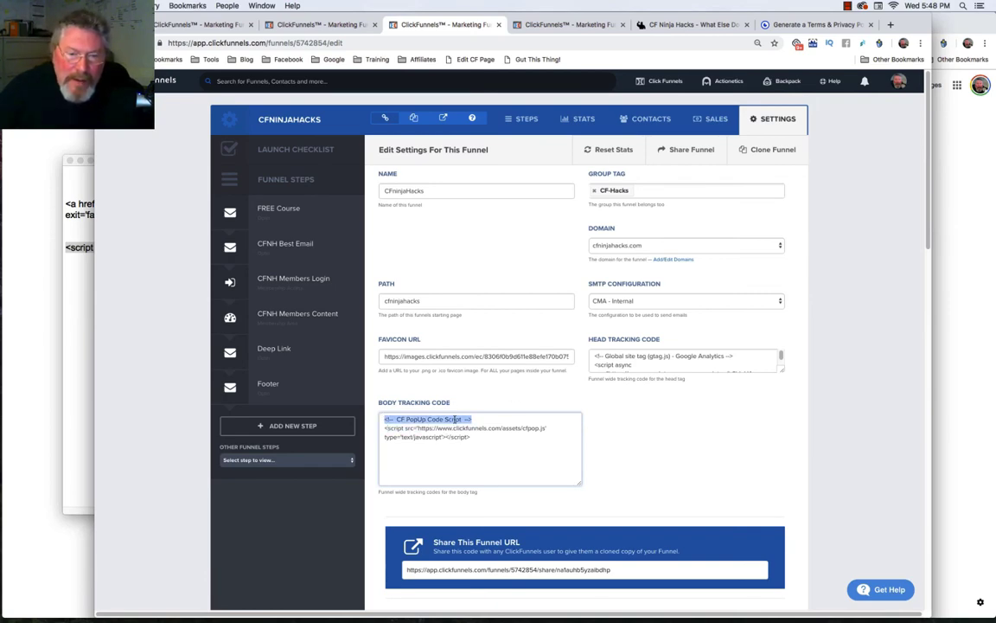
left_click(610, 425)
scroll(610, 424, "down", 10)
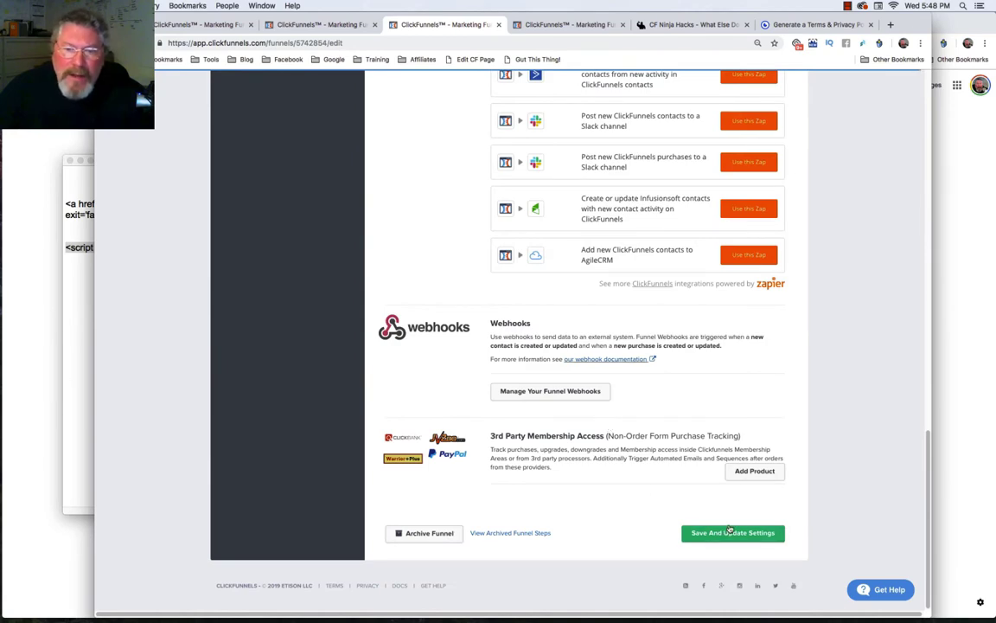
scroll(618, 359, "up", 15)
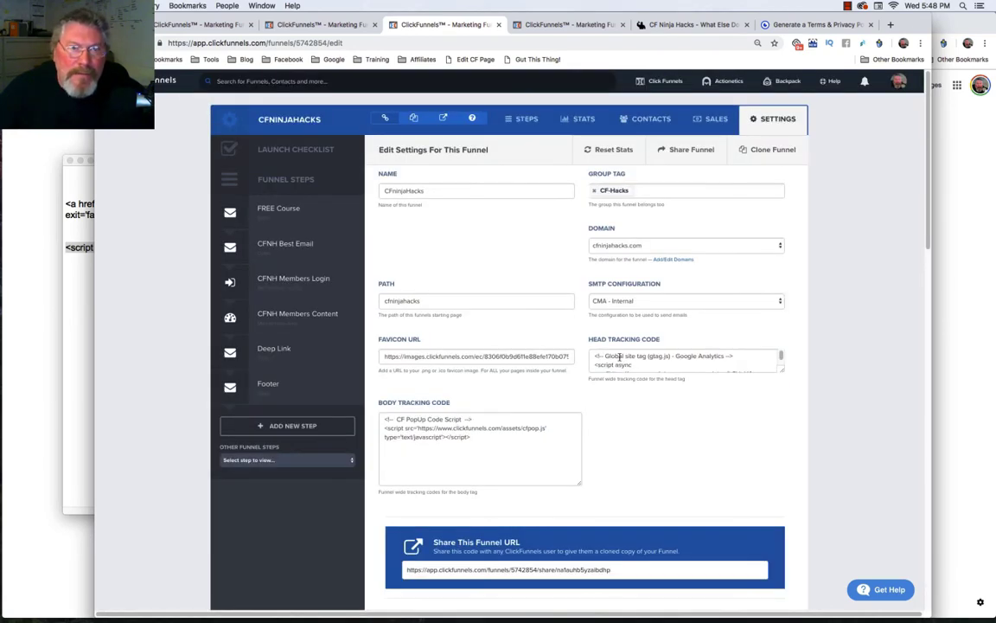
Close the Privacy Policy ClickPop dialog in the 1 Legal Pages funnel and select the ClickPop code of the TOS - CFninjaHacks step.
left_click(329, 25)
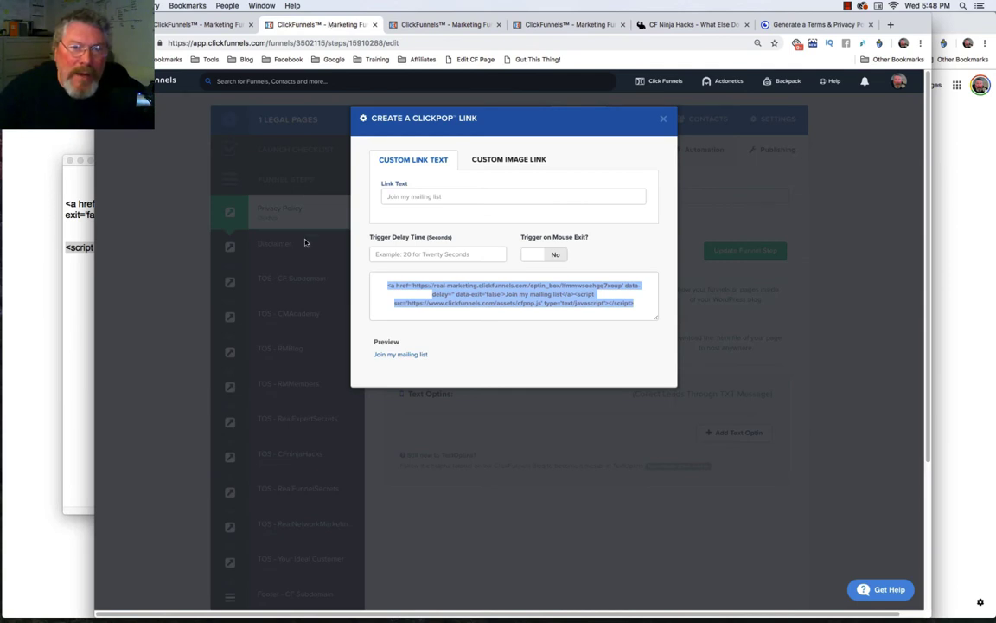
left_click(303, 253)
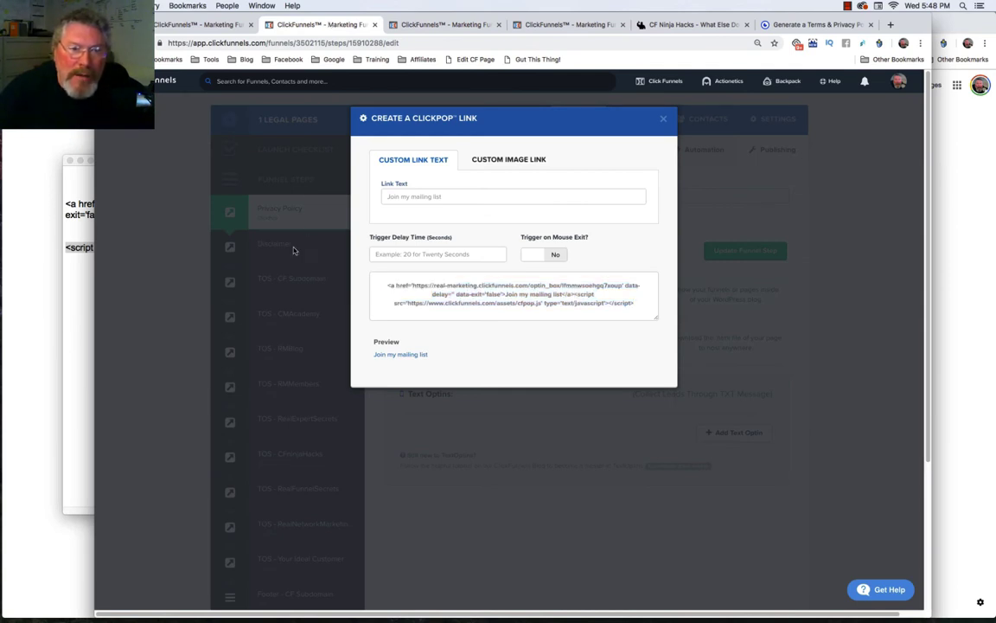
mouse_move(662, 81)
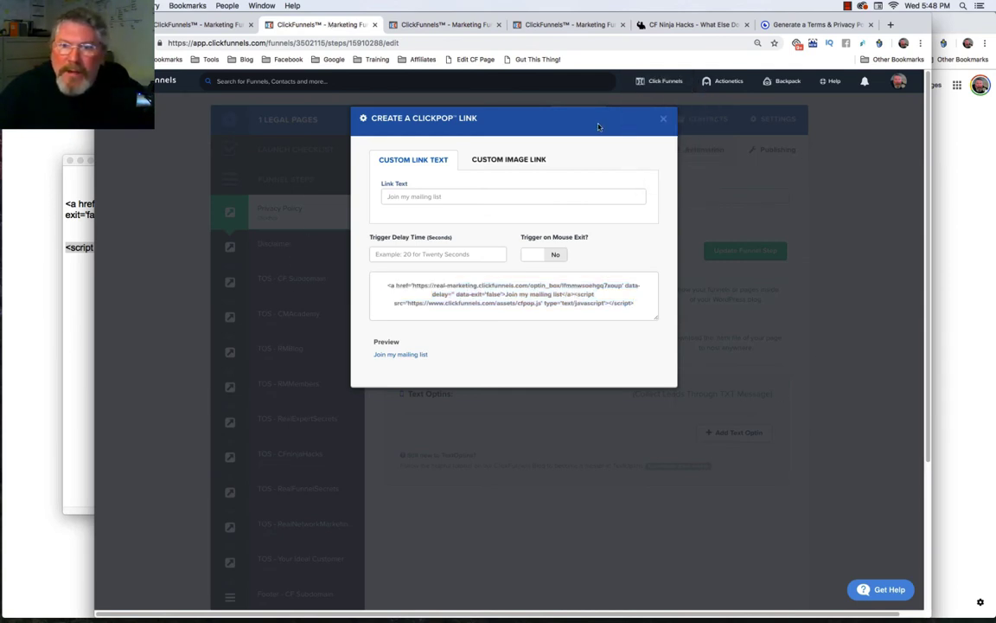
left_click(662, 118)
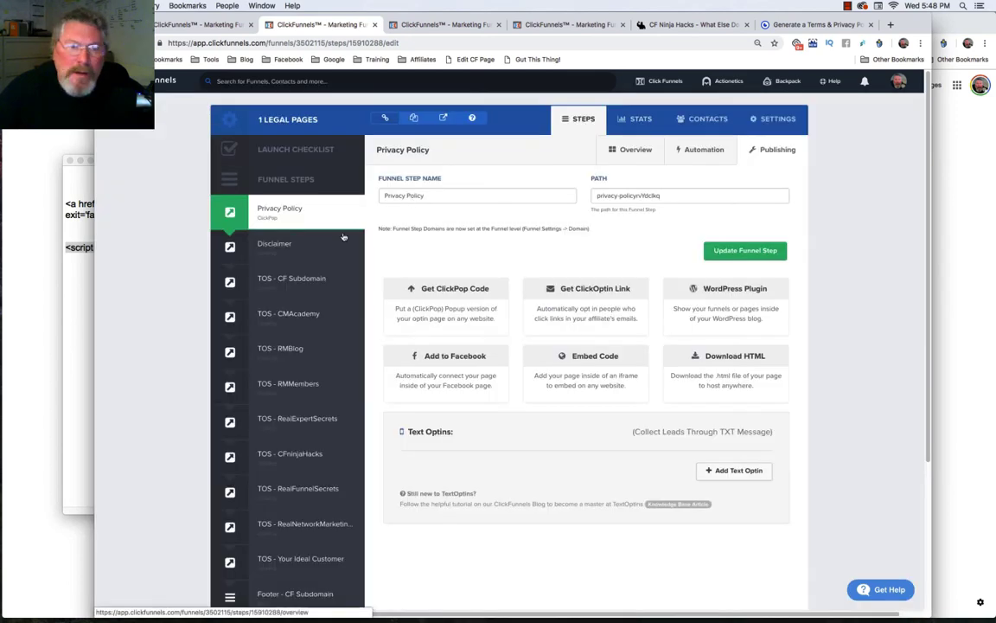
left_click(296, 457)
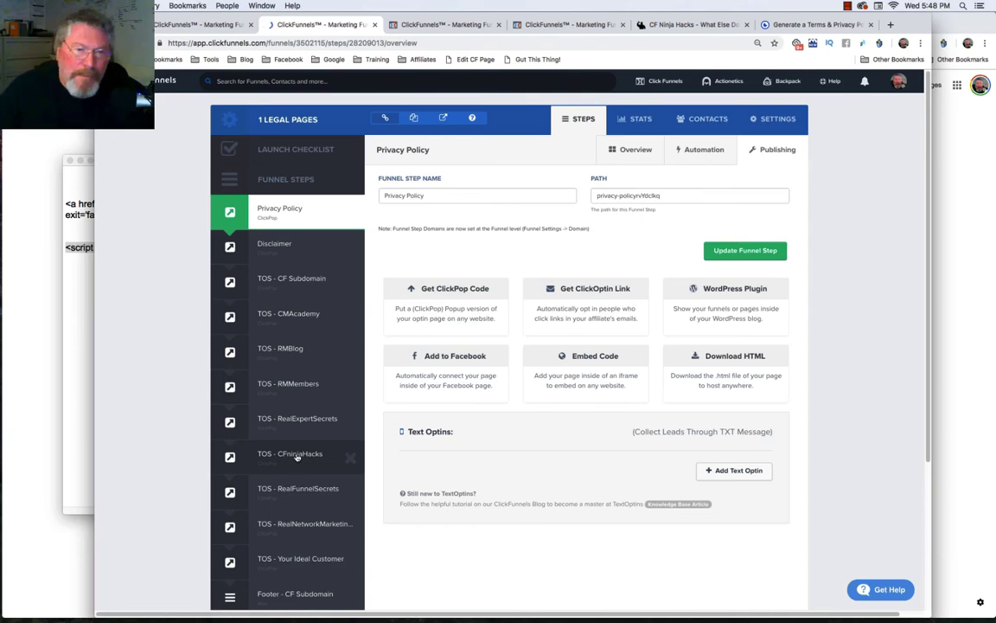
left_click(776, 151)
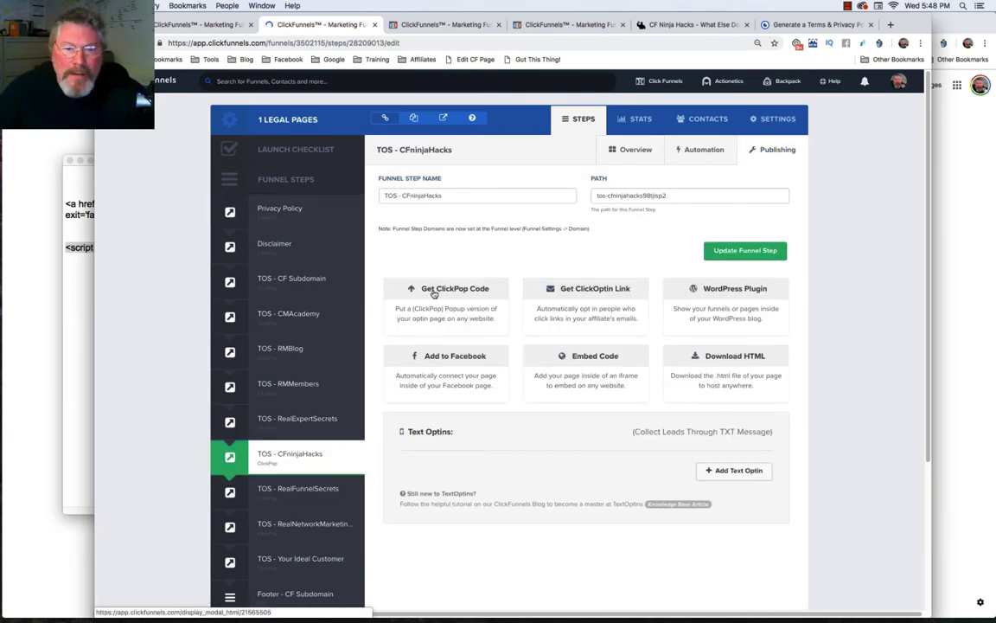
left_click(434, 293)
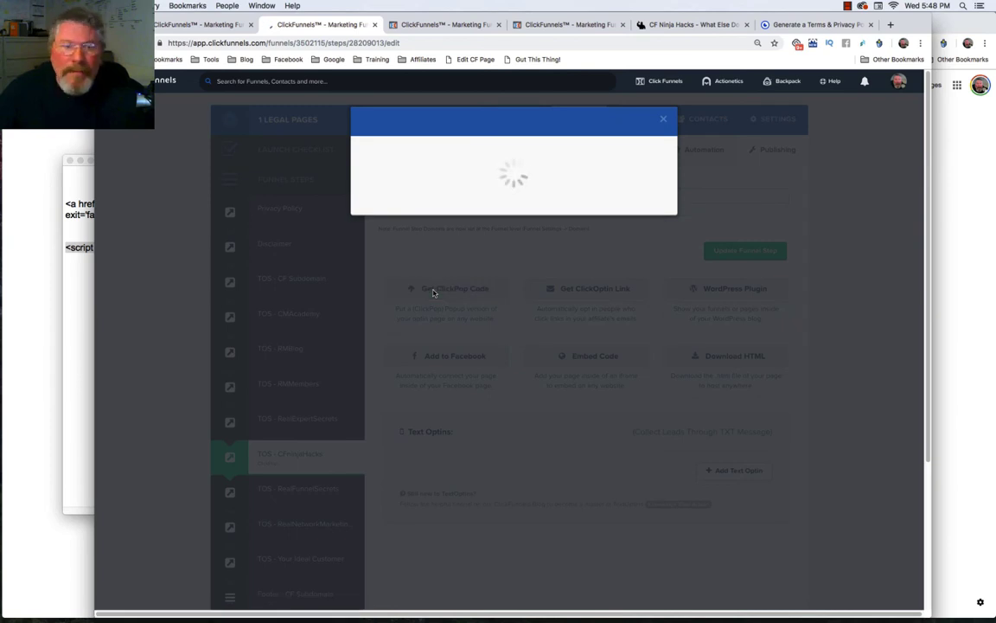
left_click(462, 292)
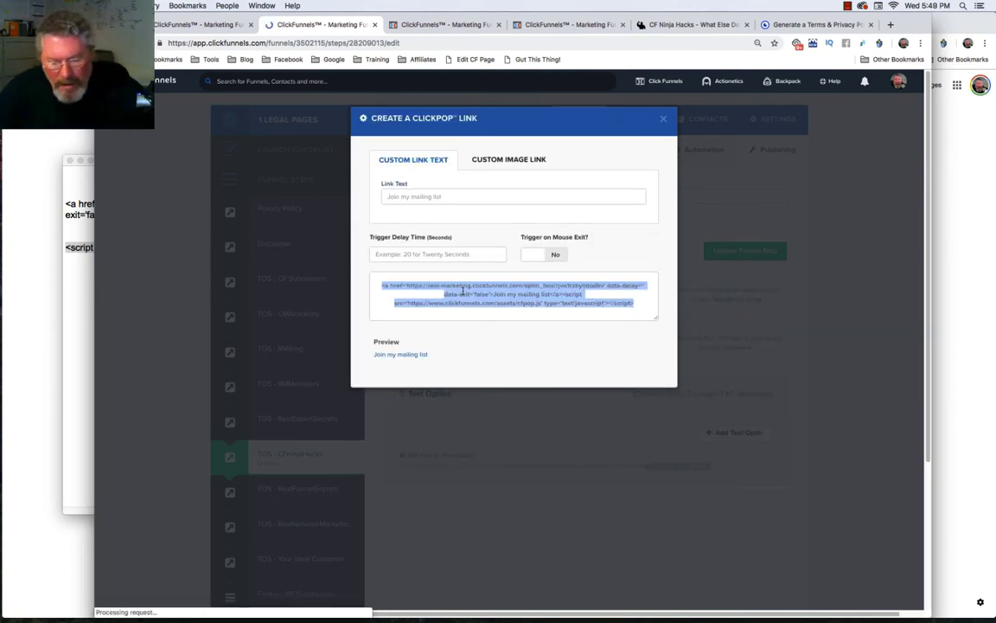
Paste the TOS ClickPop code below the existing script in the TextEdit document, and separate its script from the link with a blank line.
left_click(77, 304)
left_click(442, 253)
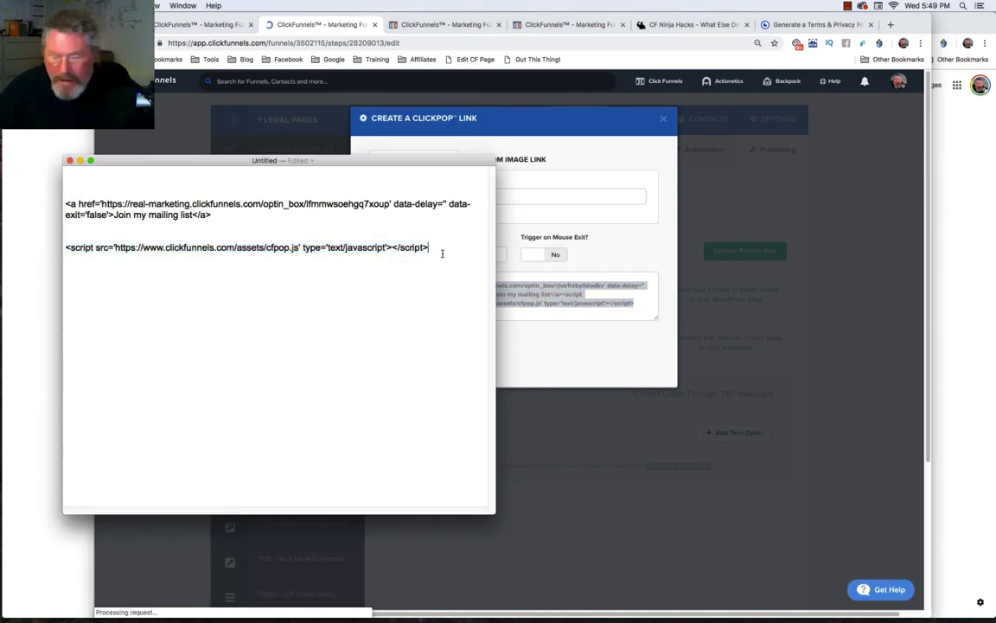
key("Return")
key("Return")
type("<a href='https://real-marketing.clickfunnels.com/optin_box/rjve1rzbylldodkv' data-delay='' data-exit='false'>Join my mailing list</a><script src='https://www.clickfunnels.com/assets/cfpop.js' type='text/javascript'></script>")
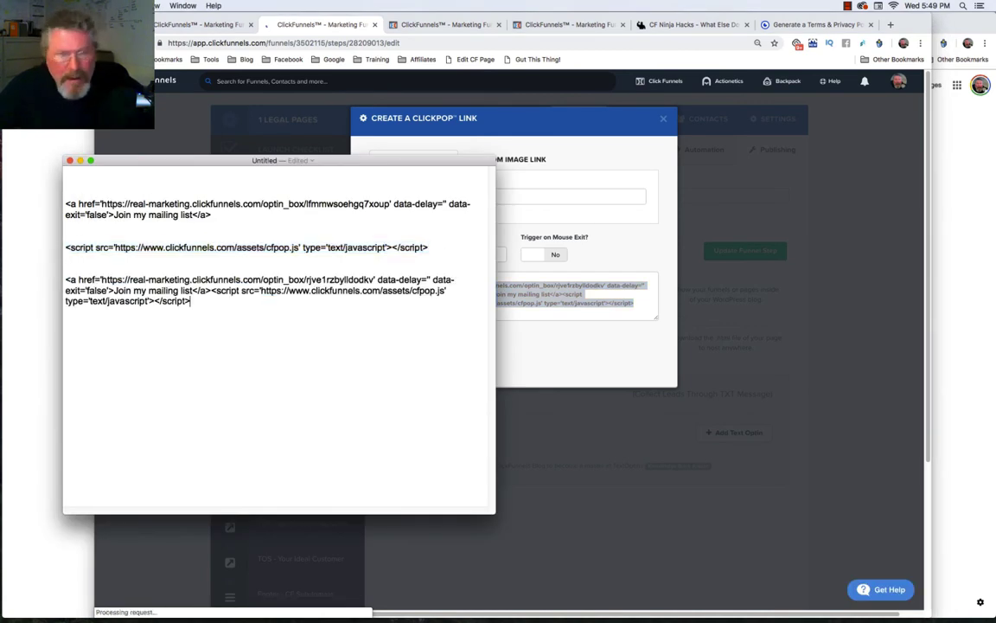
left_click(210, 291)
key("Return")
key("Return")
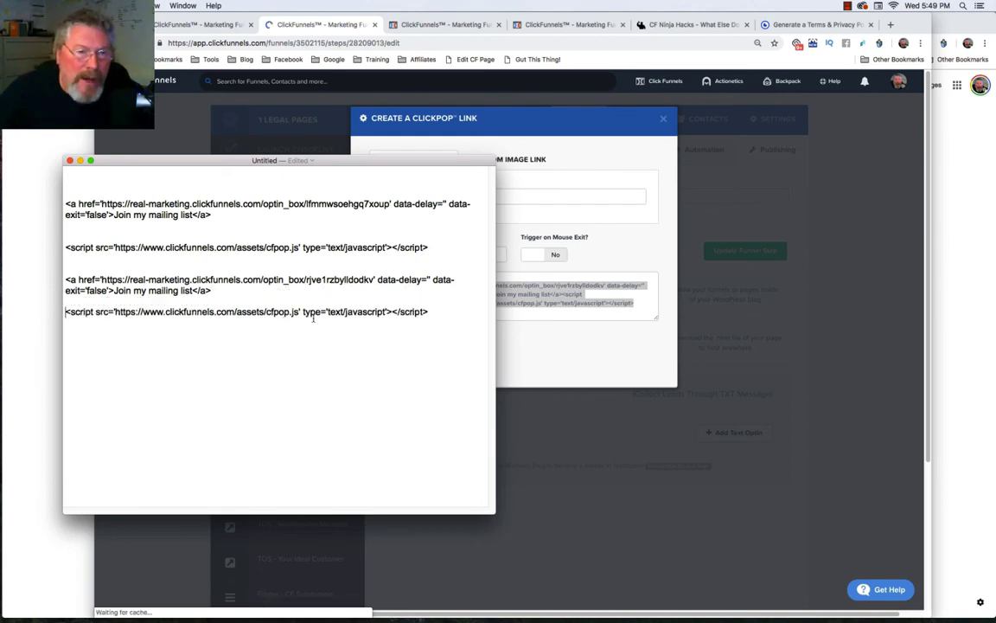
Copy the TOS link's URL from the document, set it as the Terms of Service URL in the Optin Template's footer navigation, and save.
double_click(112, 281)
left_click_drag(113, 280, 257, 275)
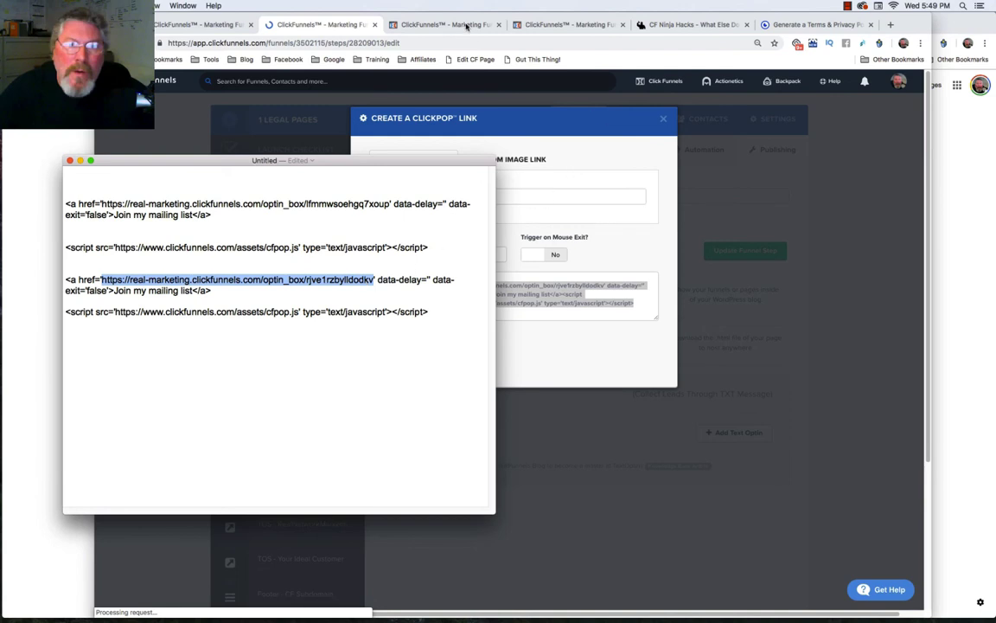
left_click(424, 25)
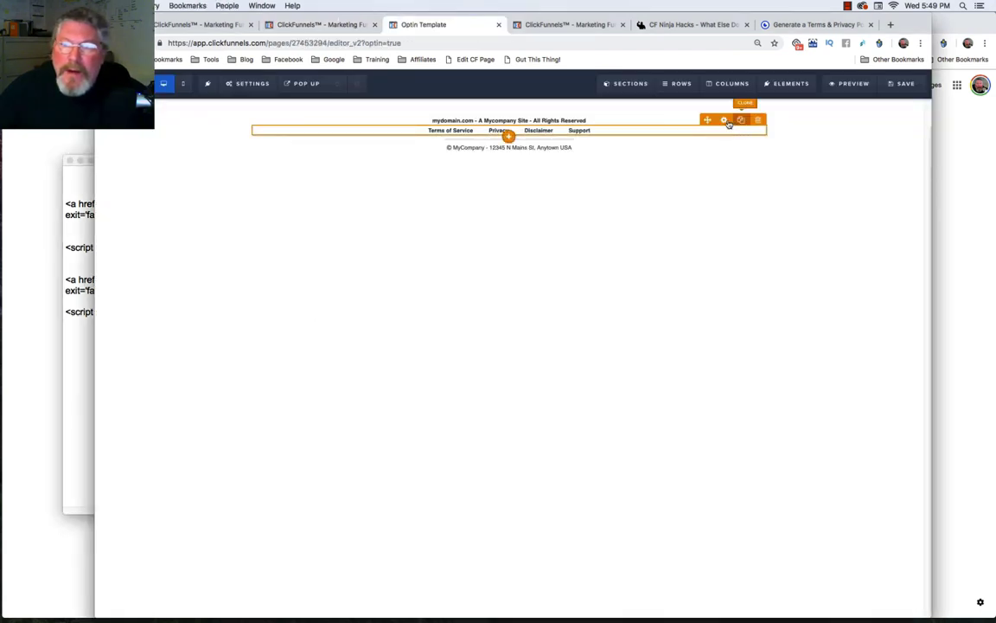
left_click(725, 120)
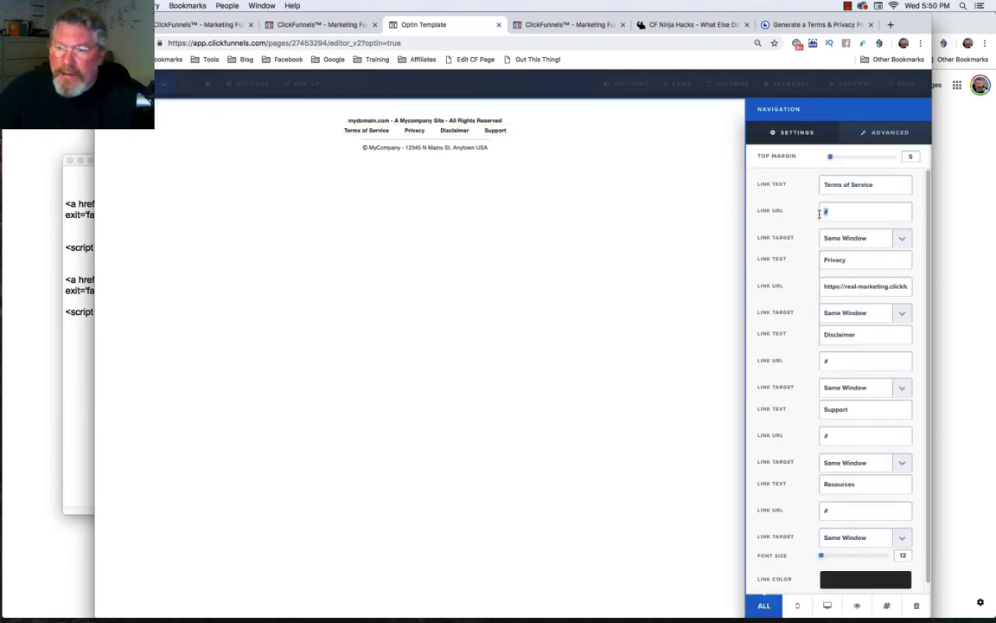
key("cmd+v")
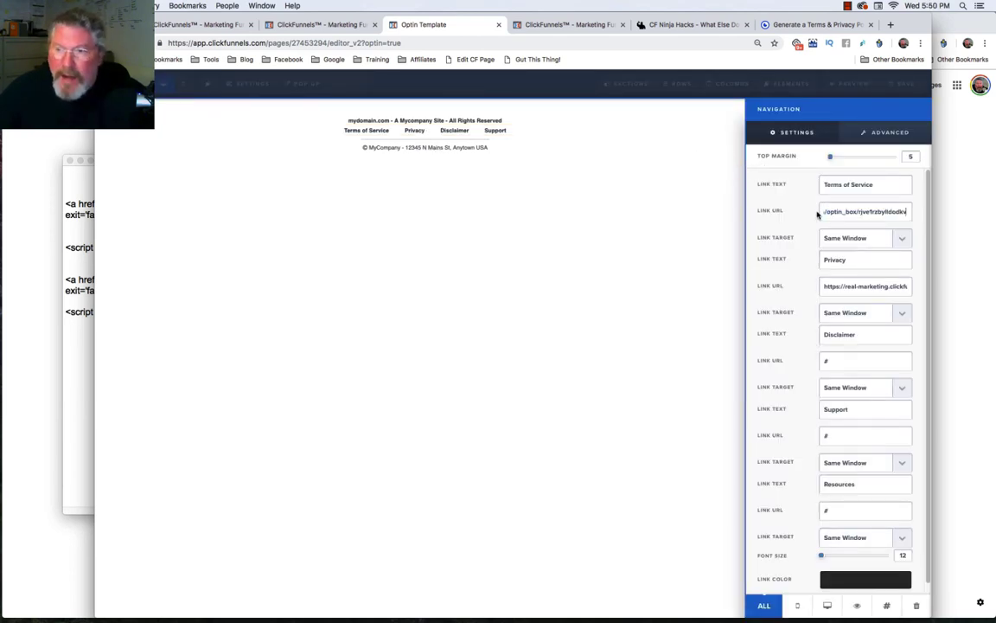
left_click(690, 230)
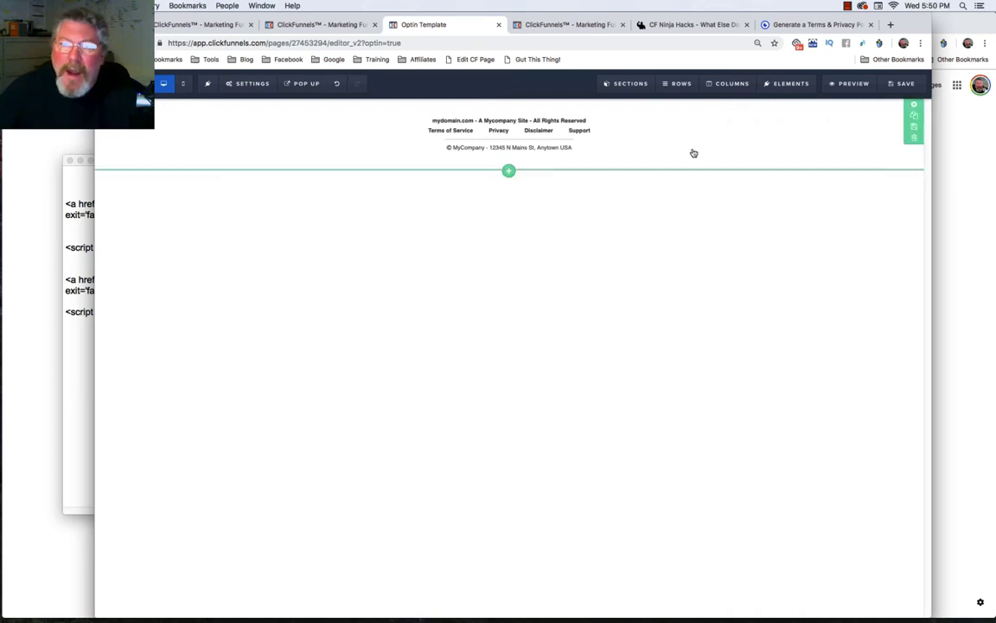
left_click(903, 83)
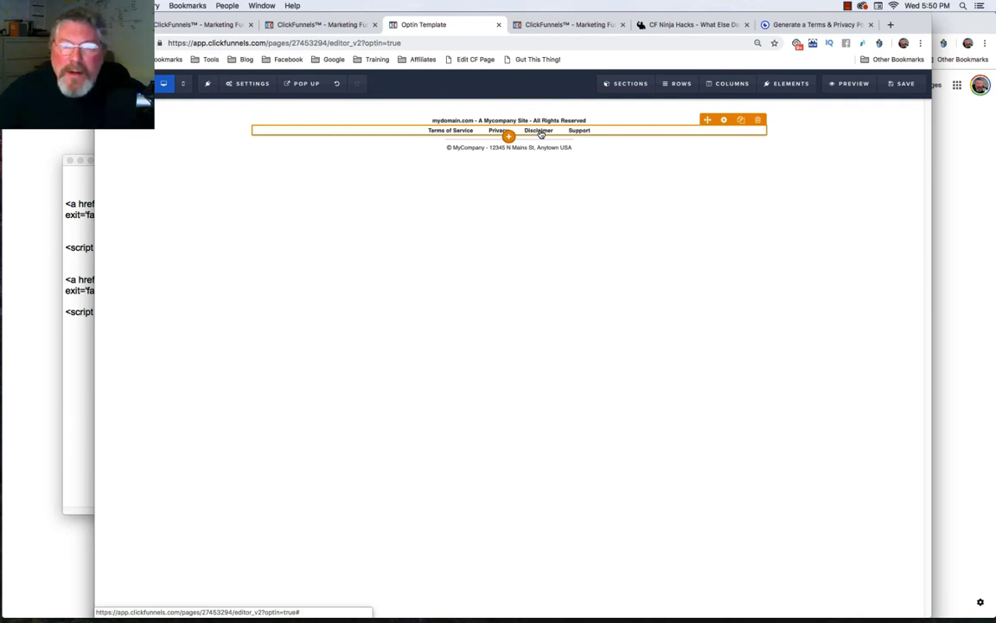
Open the FREE Course step's control page in the editor and copy the Support link's URL from its footer navigation settings.
left_click(560, 26)
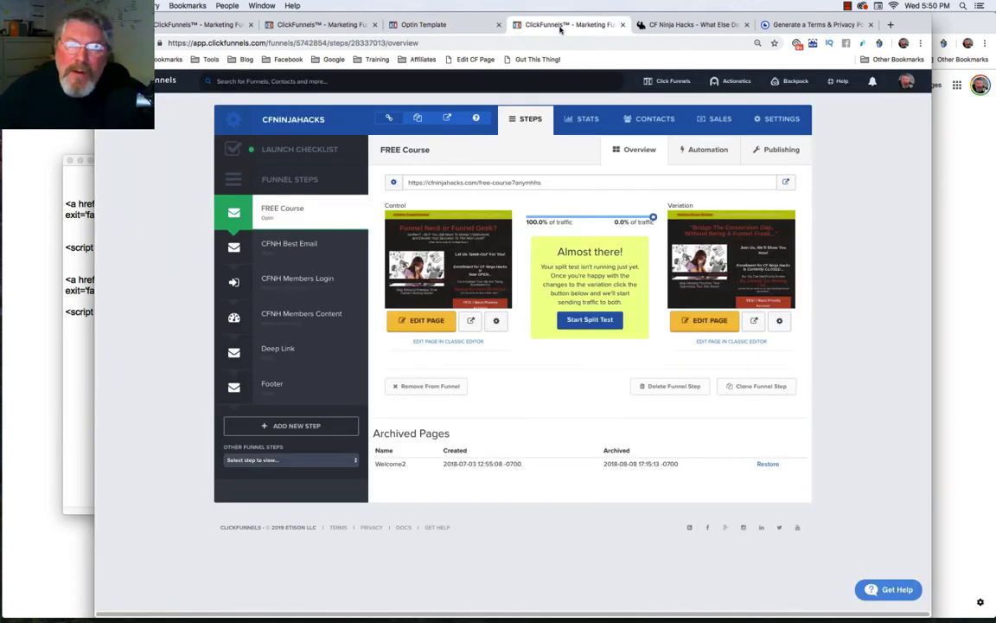
left_click(414, 321)
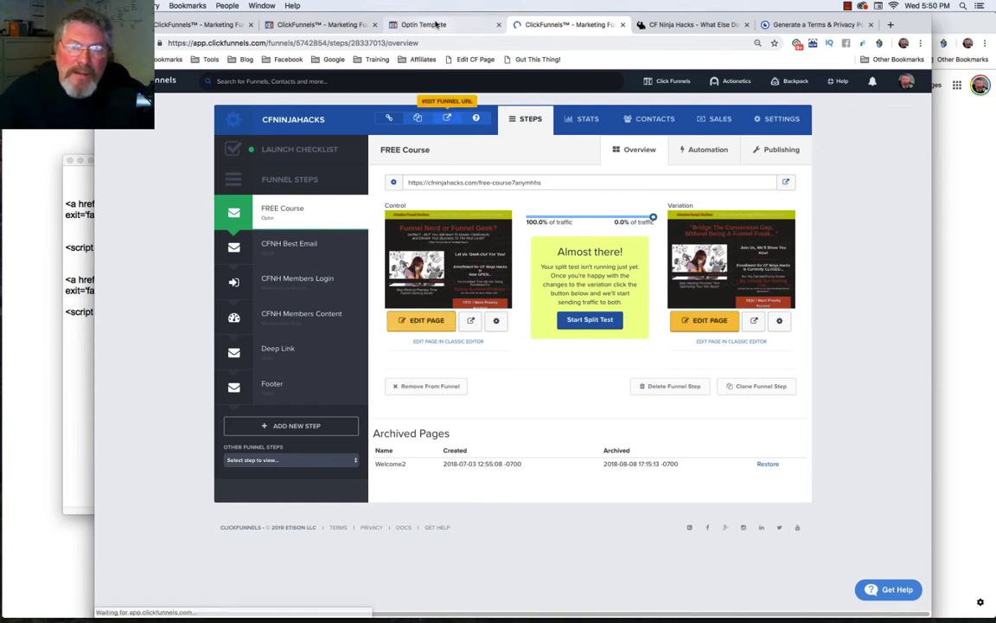
left_click(435, 26)
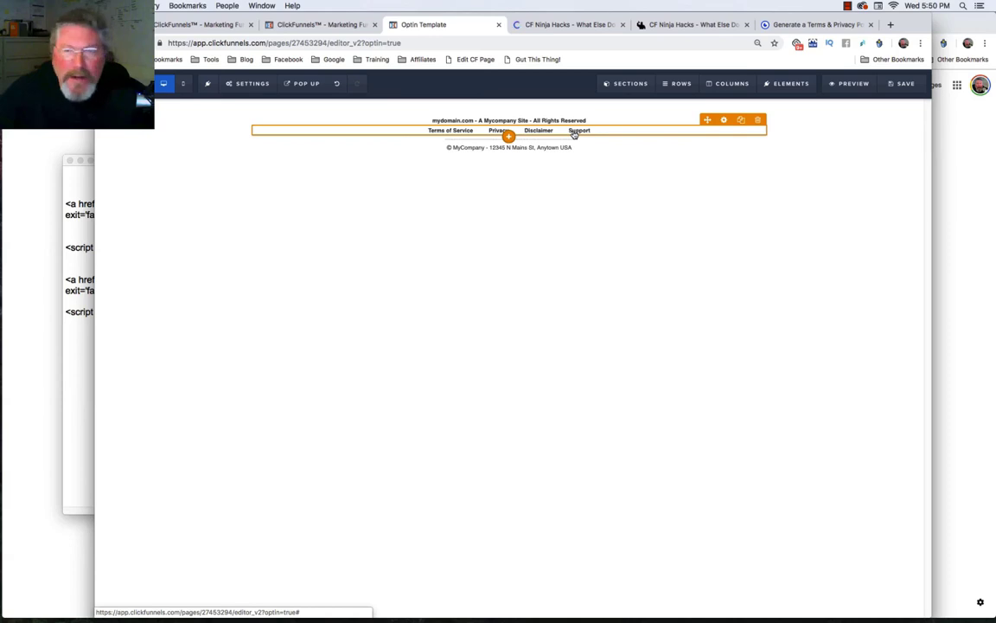
left_click(561, 25)
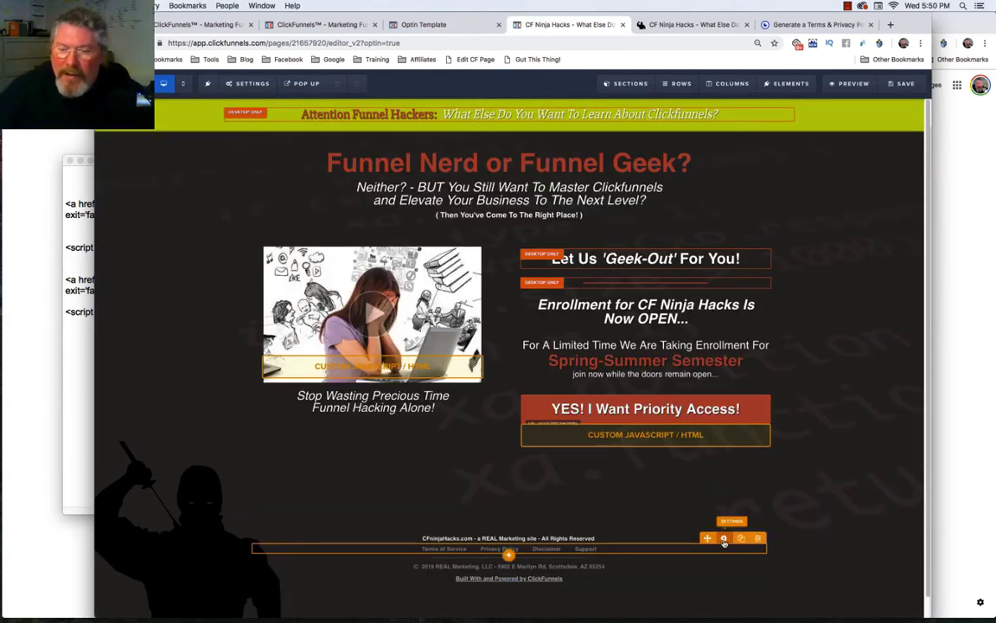
left_click(724, 539)
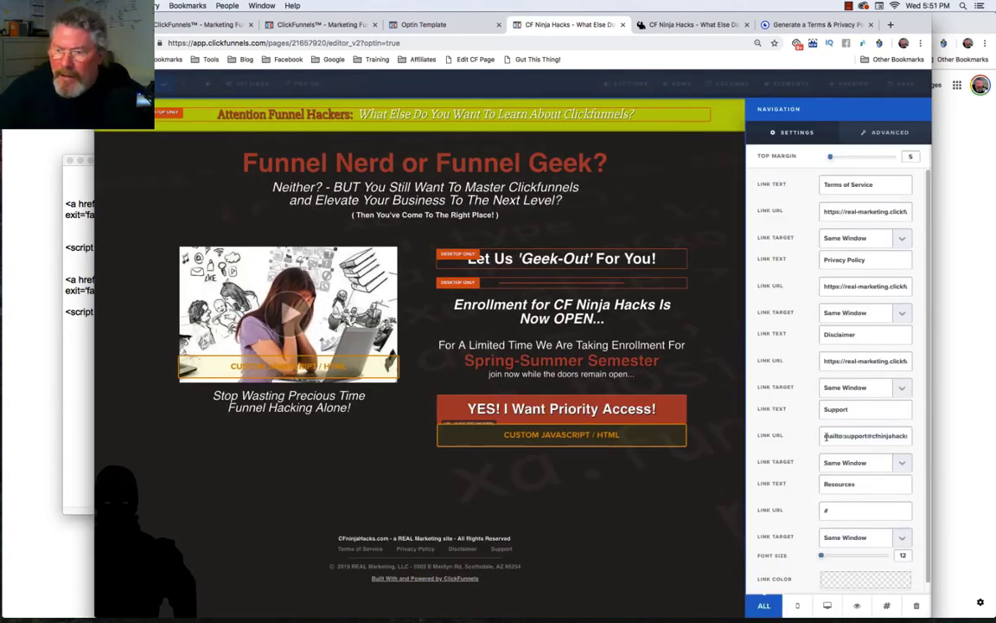
left_click_drag(825, 435, 918, 438)
key("super+c")
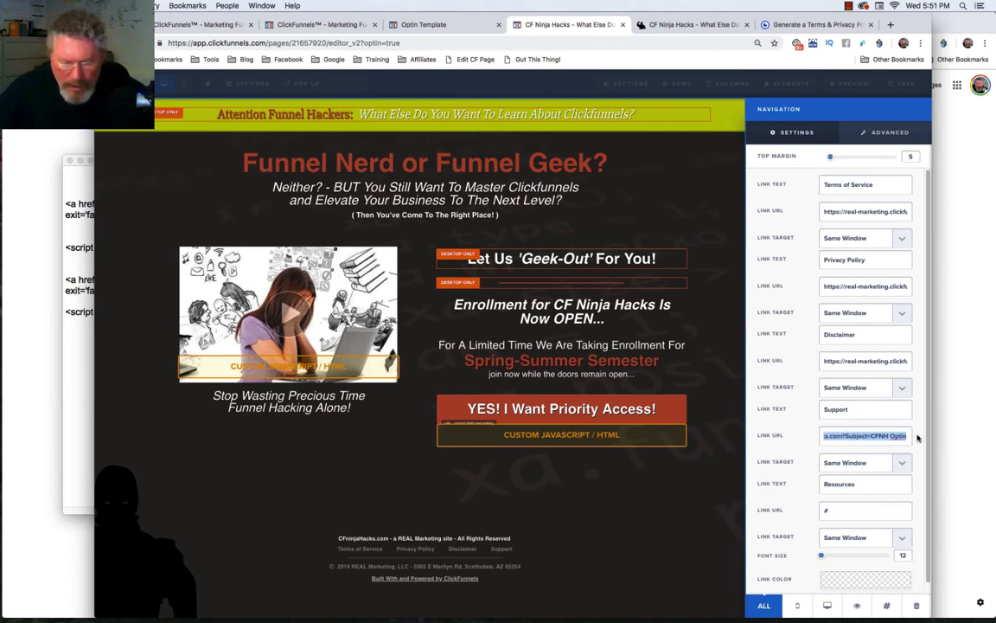
Paste the Support mailto link below the scripts in the TextEdit document, and highlight its subject text "CFNH Optin".
left_click(75, 402)
left_click(340, 352)
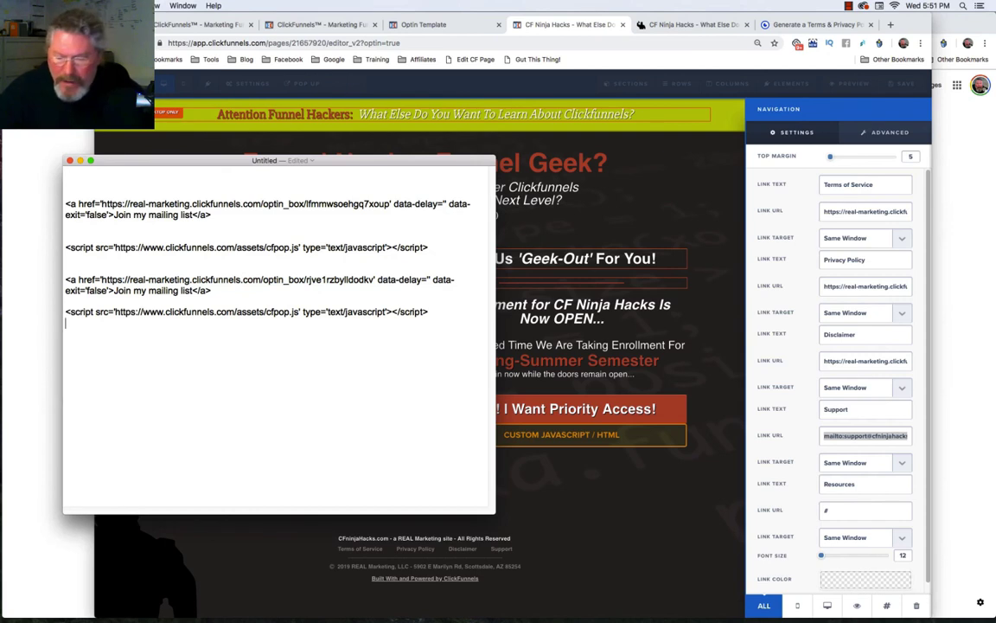
key("super+v")
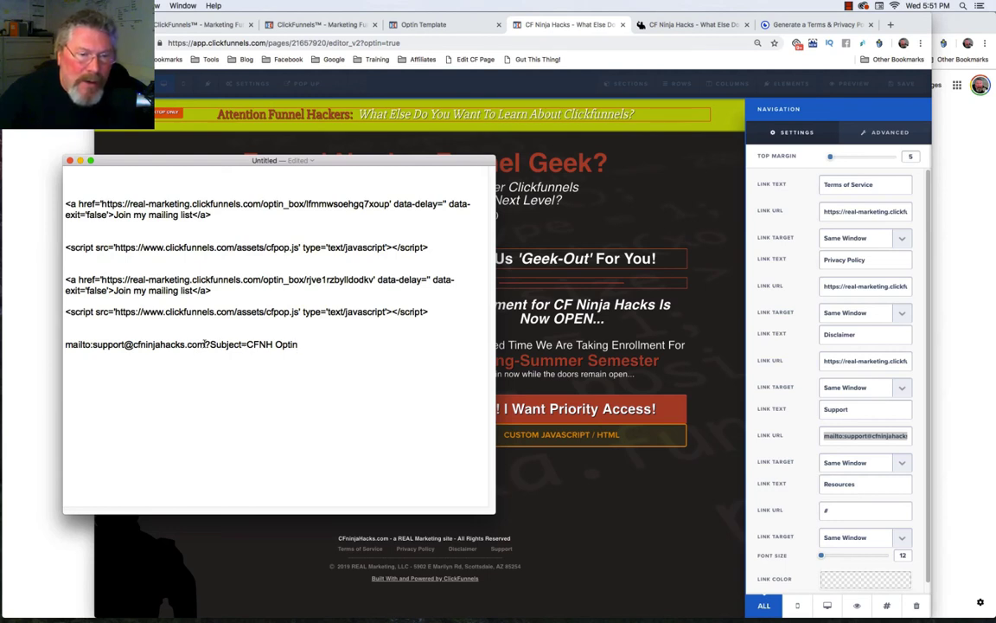
left_click_drag(205, 344, 300, 343)
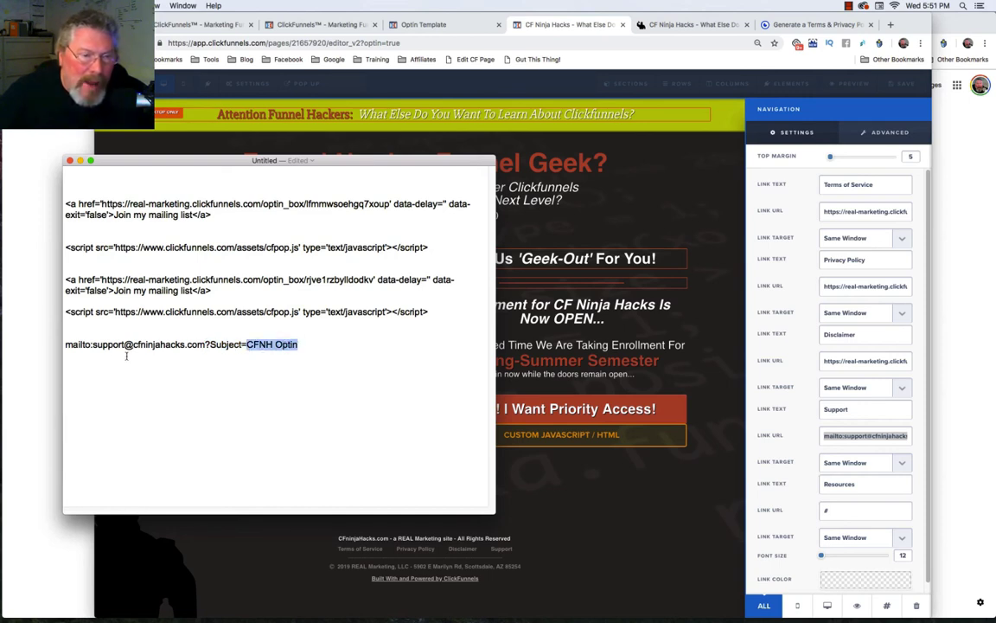
left_click_drag(65, 345, 307, 346)
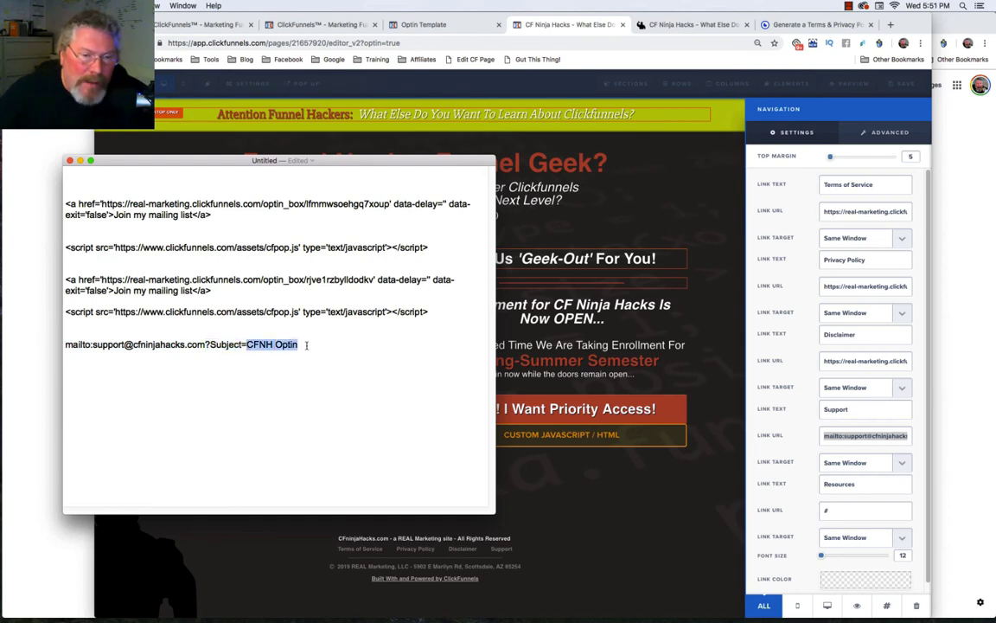
Set the Support link's URL in the Optin Template's footer navigation to the copied mailto link with the subject CFNH Optin.
left_click(451, 25)
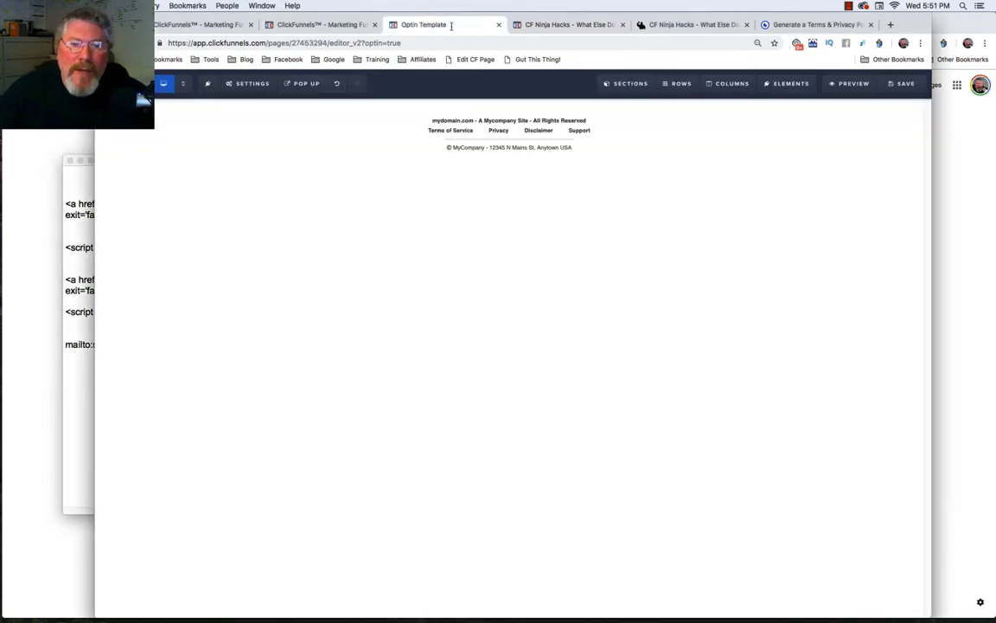
left_click(573, 134)
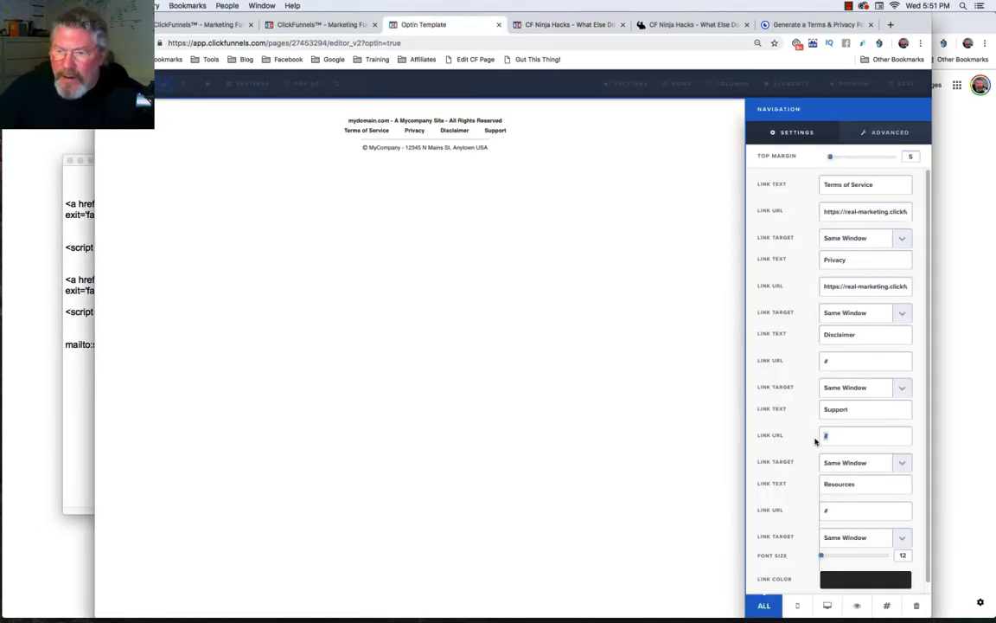
key("super+v")
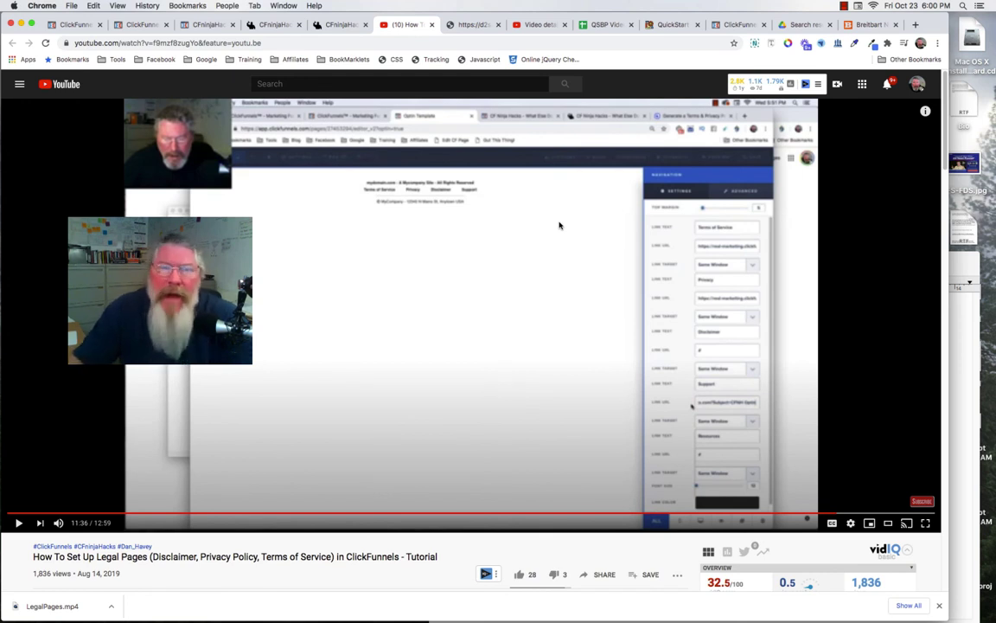
Examine the Support link in the members page footer preview and compare it with the plain address in the TextEdit document.
left_click(321, 26)
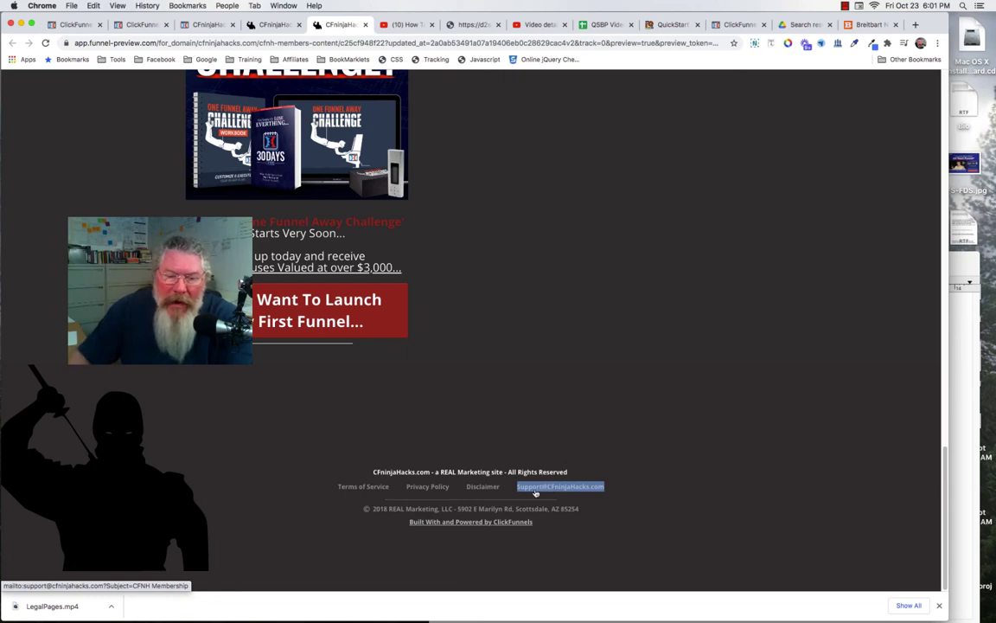
left_click(509, 496)
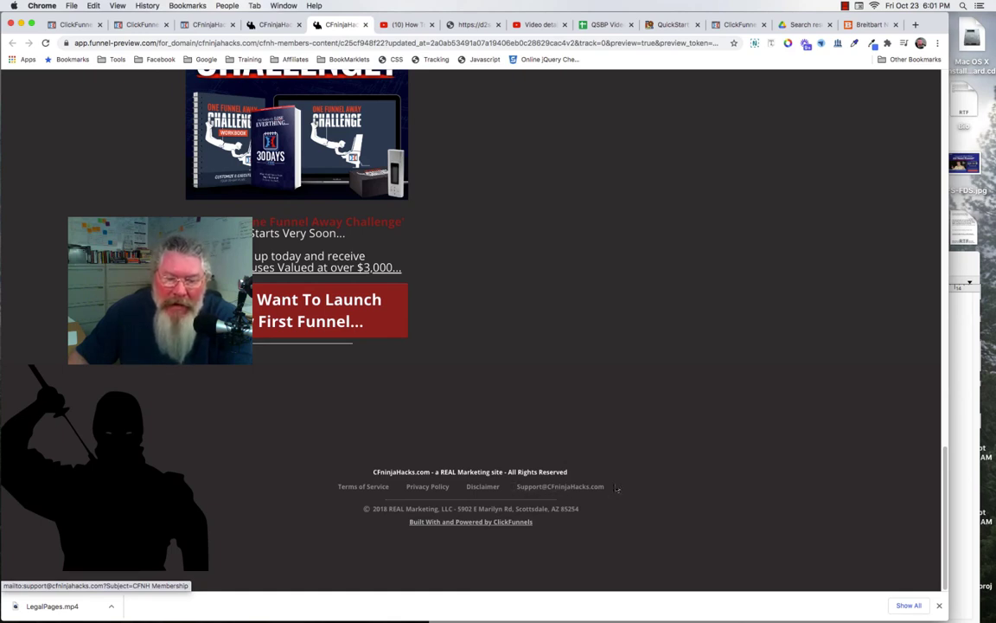
left_click(960, 271)
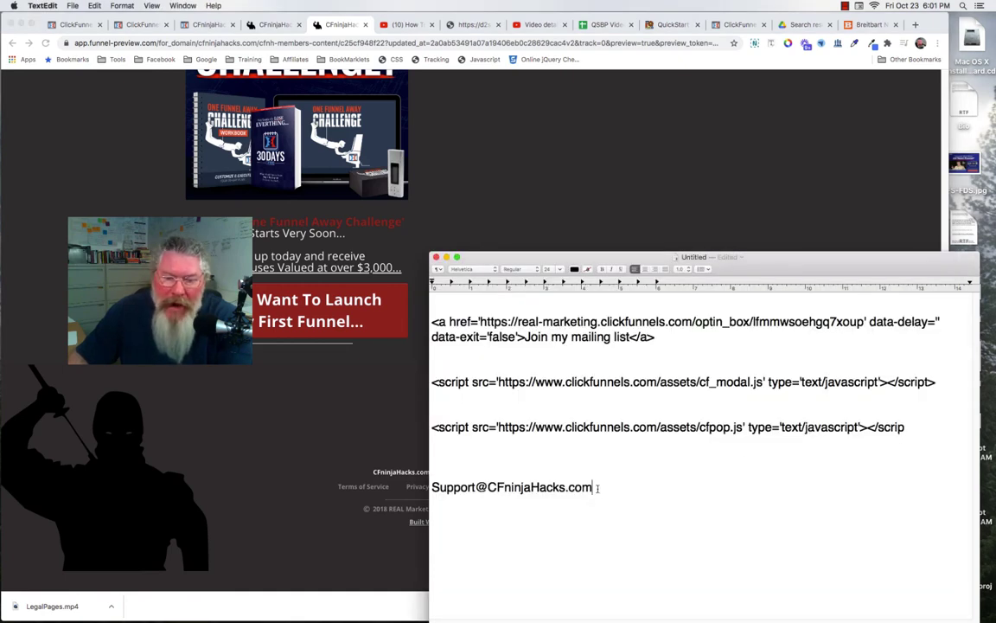
left_click_drag(596, 488, 432, 489)
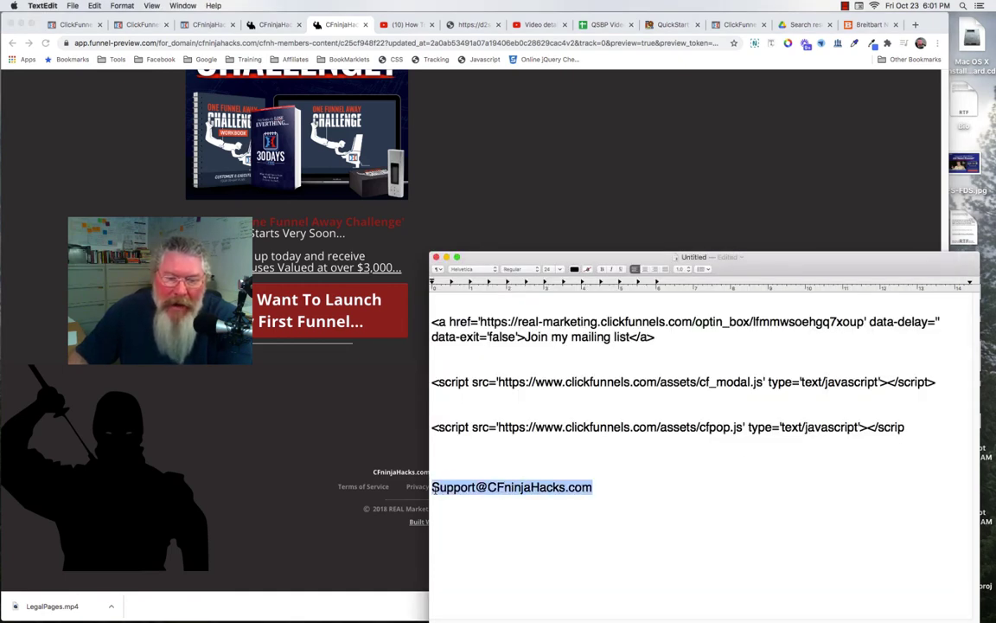
left_click(515, 510)
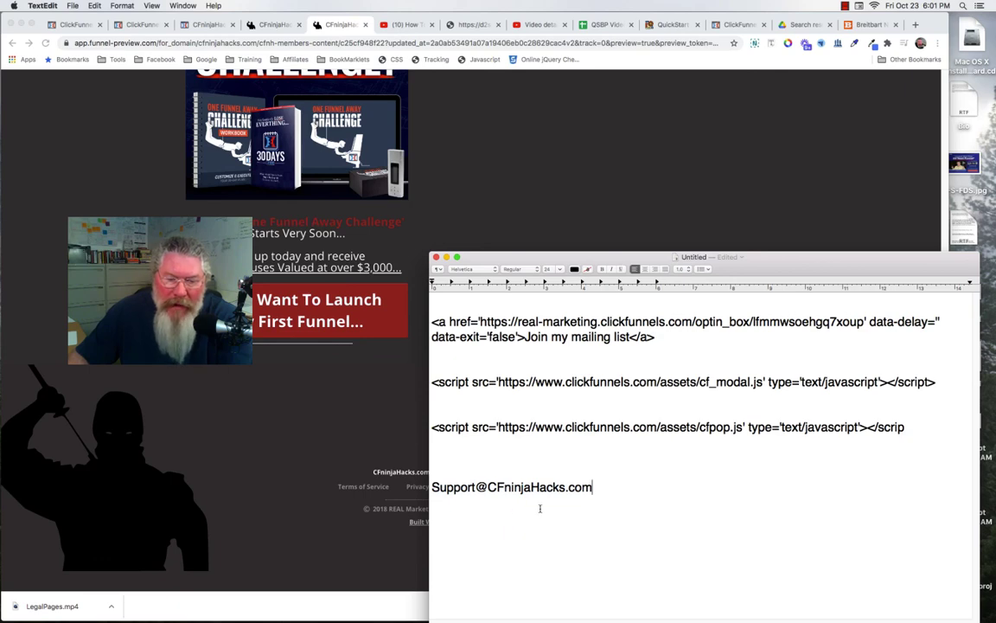
left_click(404, 25)
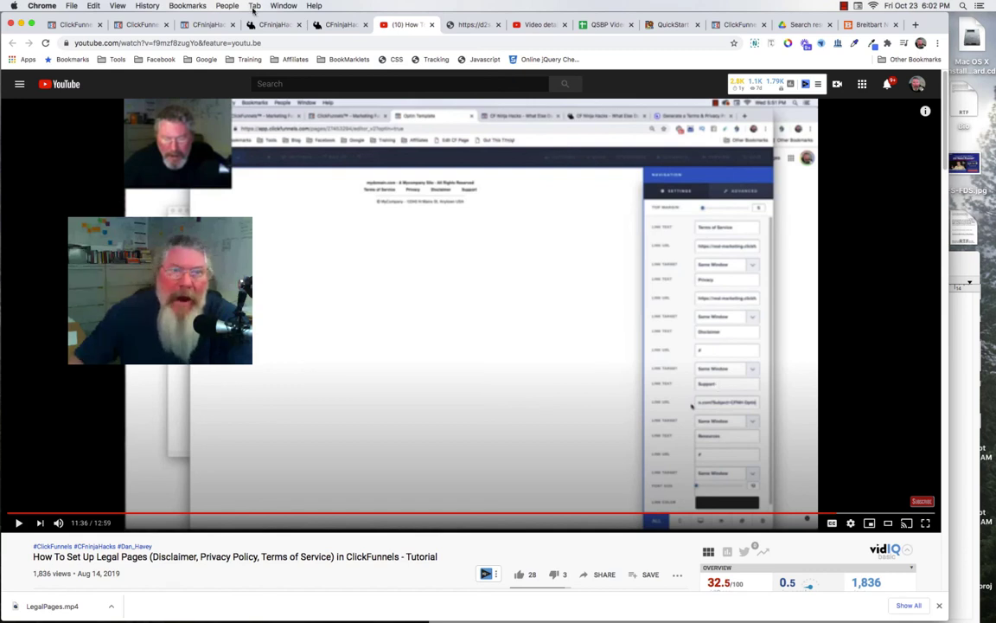
left_click(329, 25)
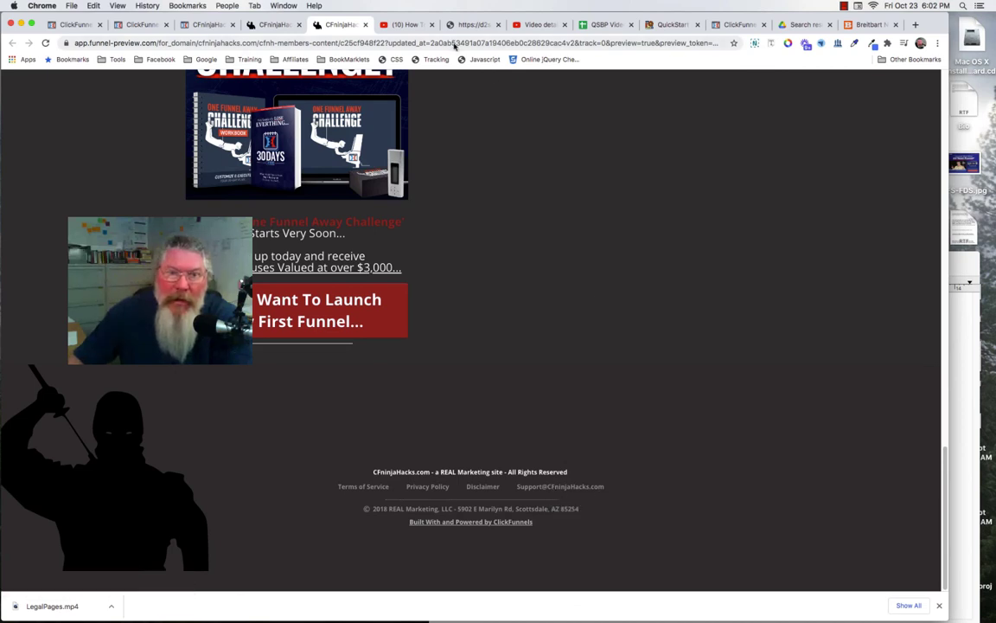
left_click(407, 24)
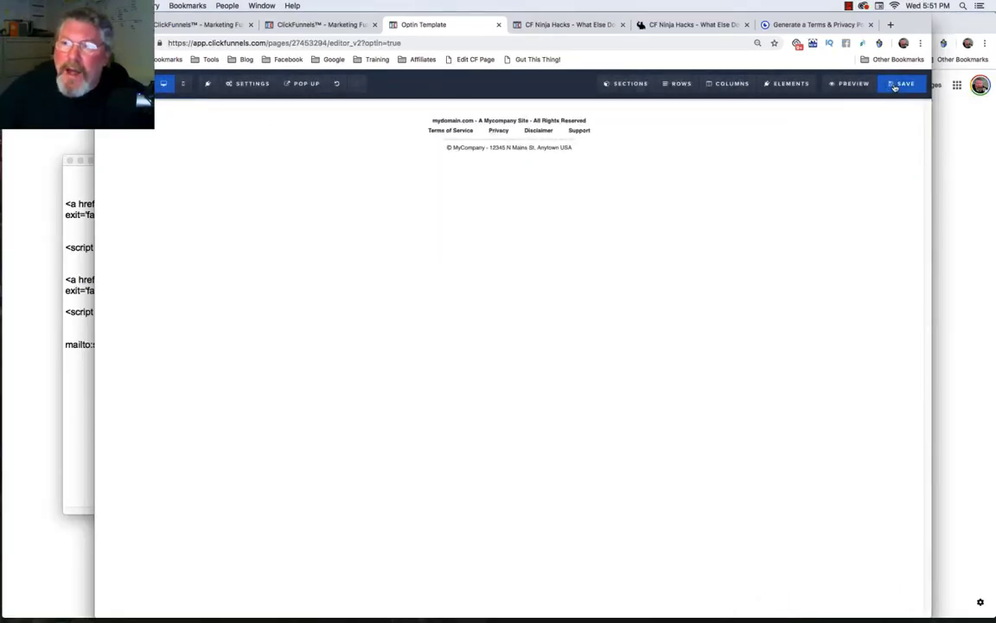
Save the Optin Template and test its Terms of Service, Privacy and Support footer links in the page preview.
left_click(900, 84)
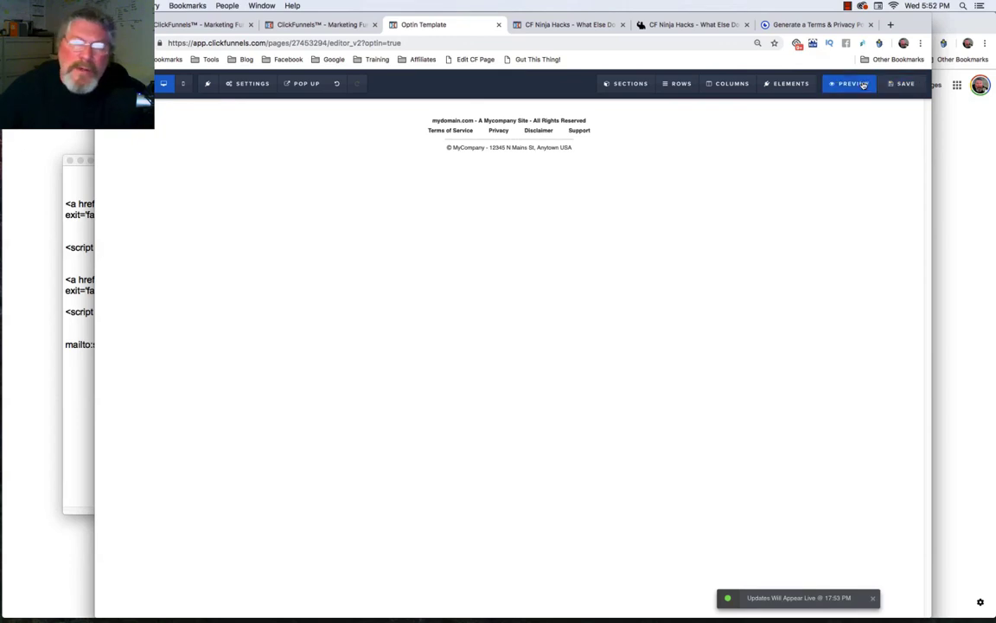
left_click(849, 84)
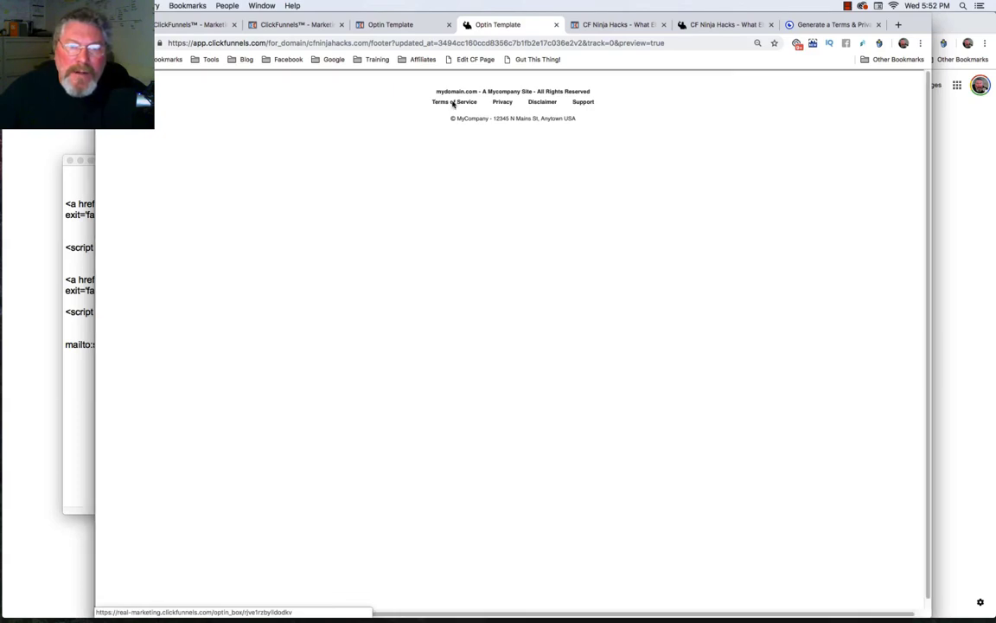
left_click(453, 102)
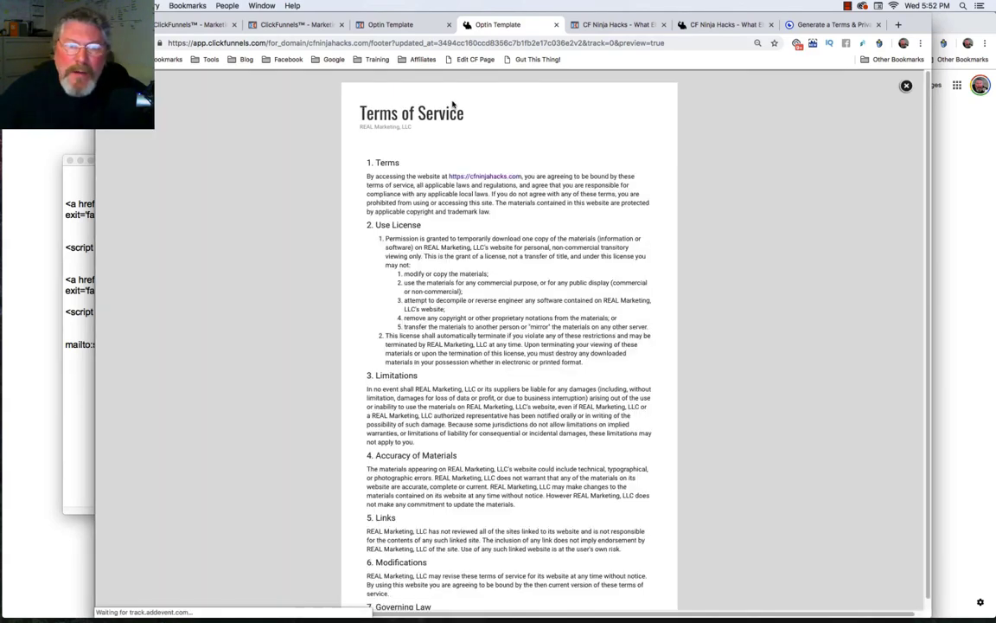
left_click(907, 85)
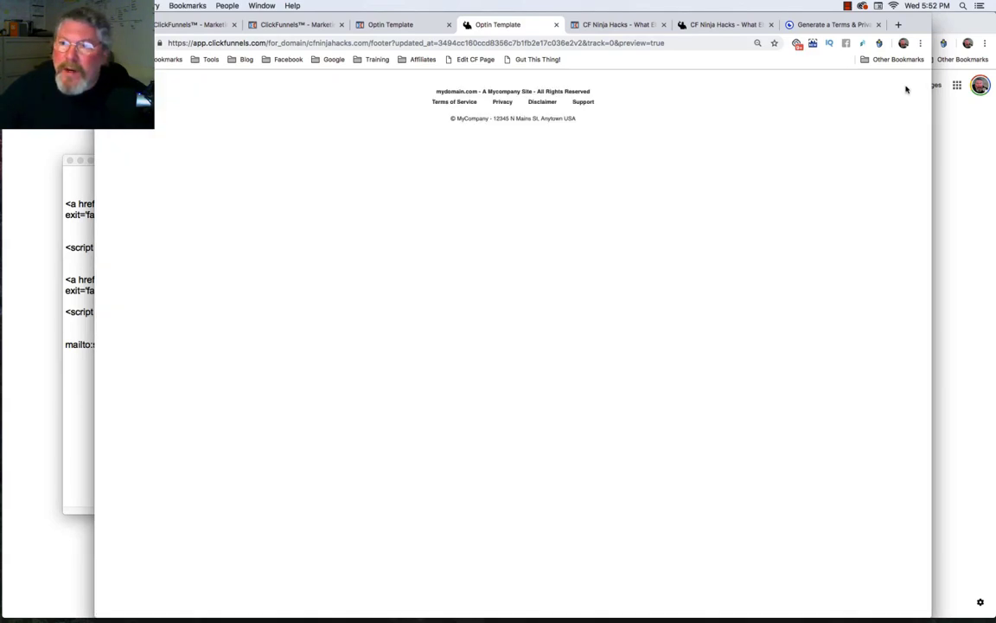
left_click(504, 102)
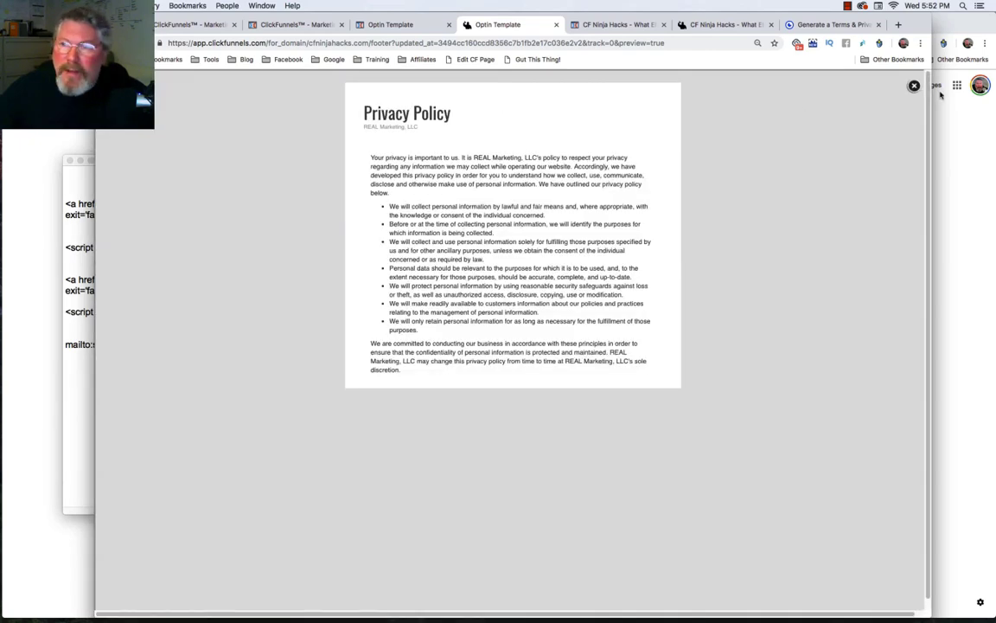
left_click(914, 86)
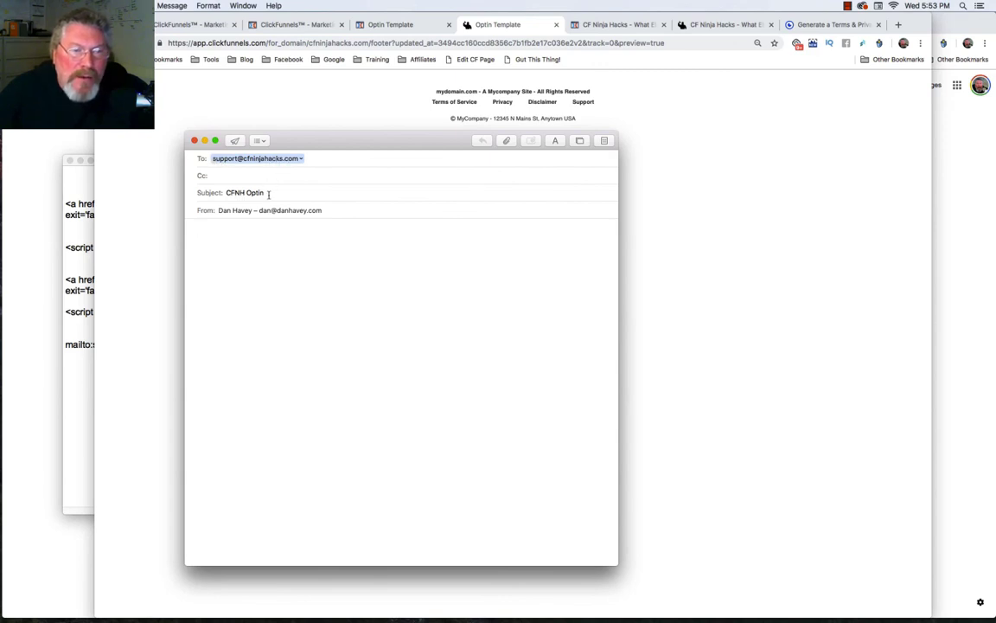
left_click(204, 140)
Open the Save as Template settings for the footer section in the Optin Template editor, and leave them without saving.
left_click(381, 28)
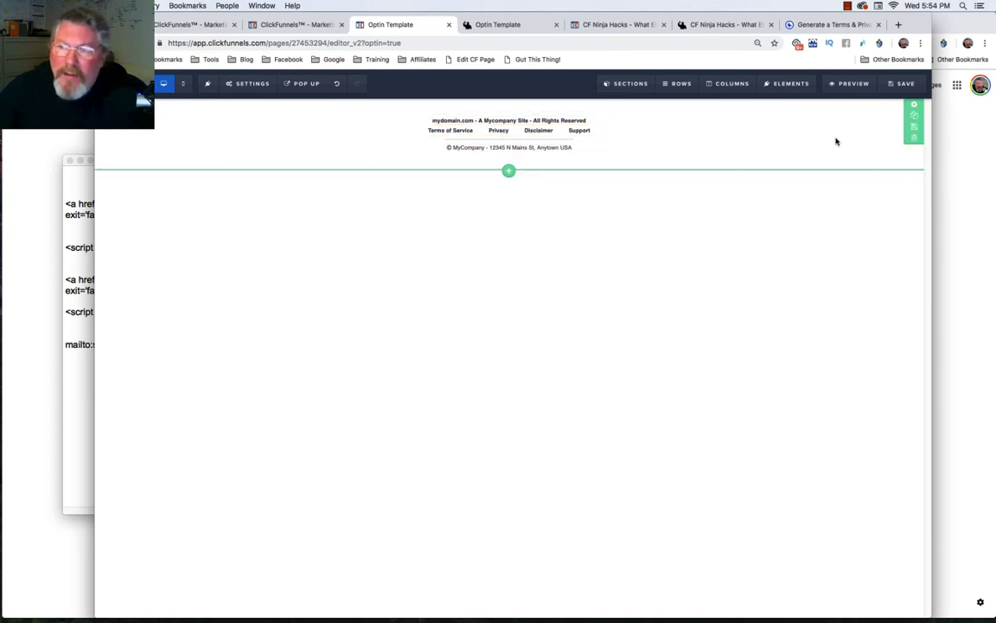
left_click(916, 130)
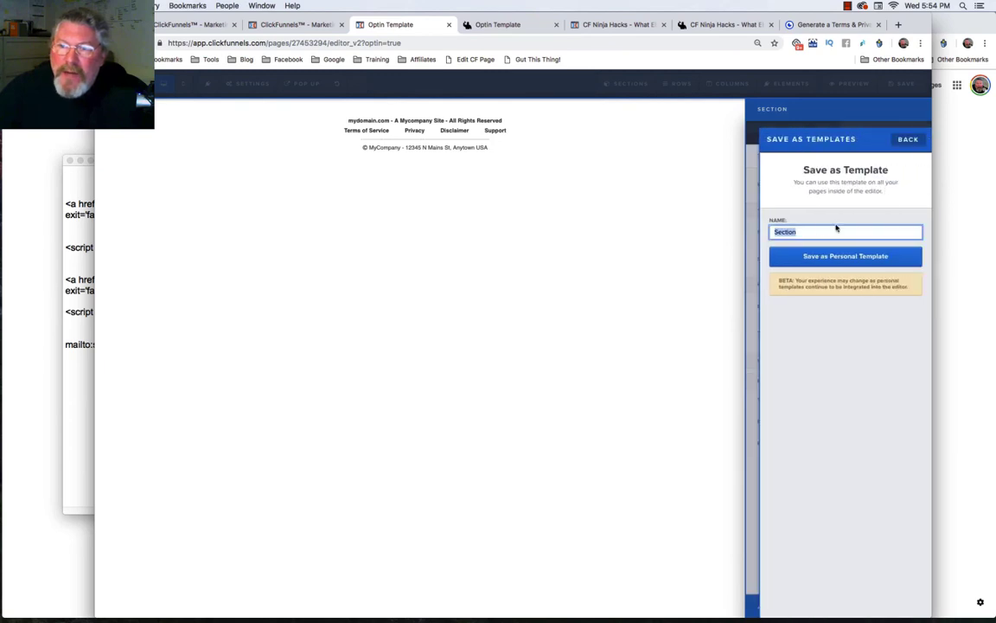
left_click(620, 249)
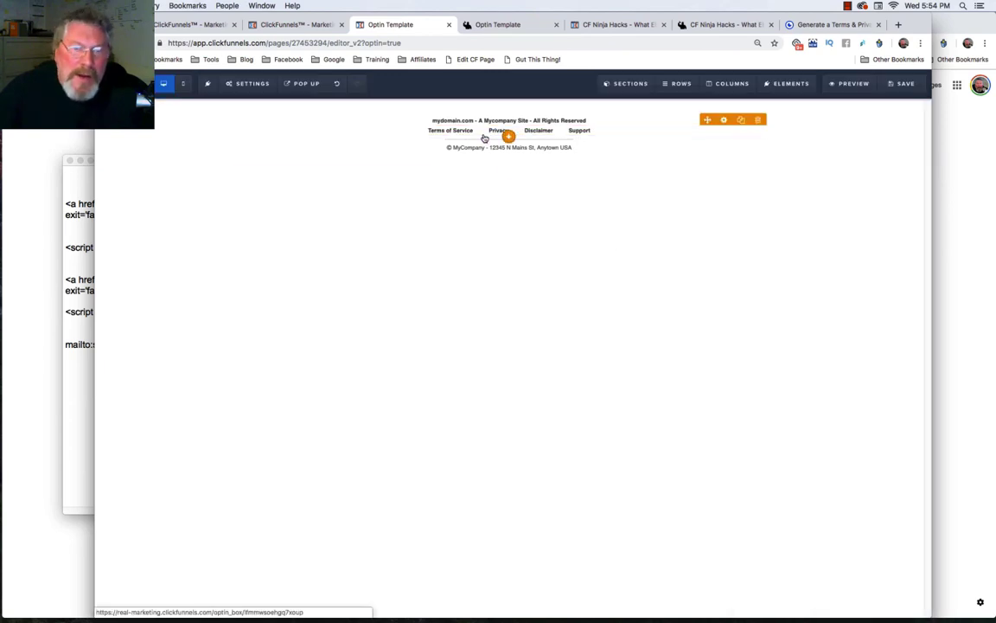